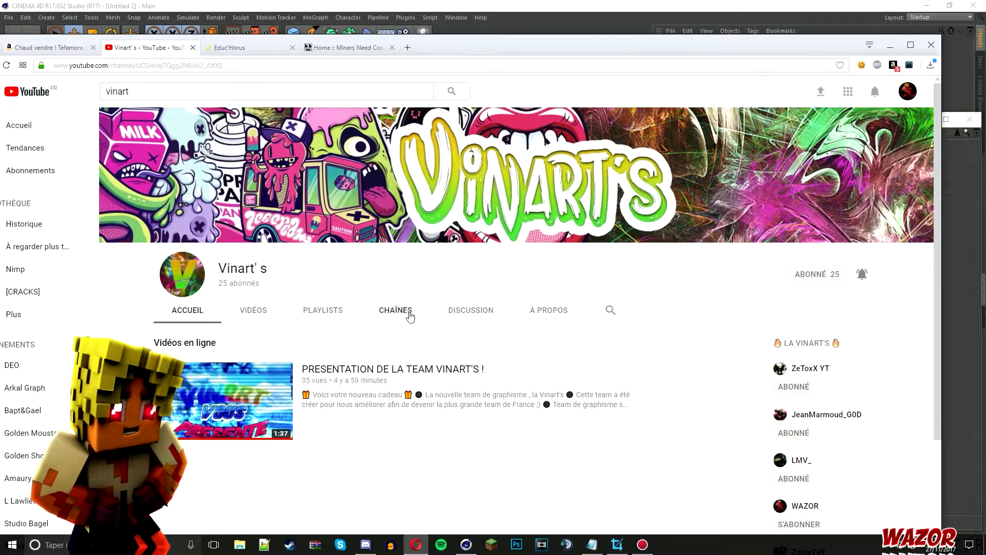
- Look over the Vinart's YouTube channel page with its list of related channels, and switch to Cinema 4D
scroll(411, 318, down, 3)
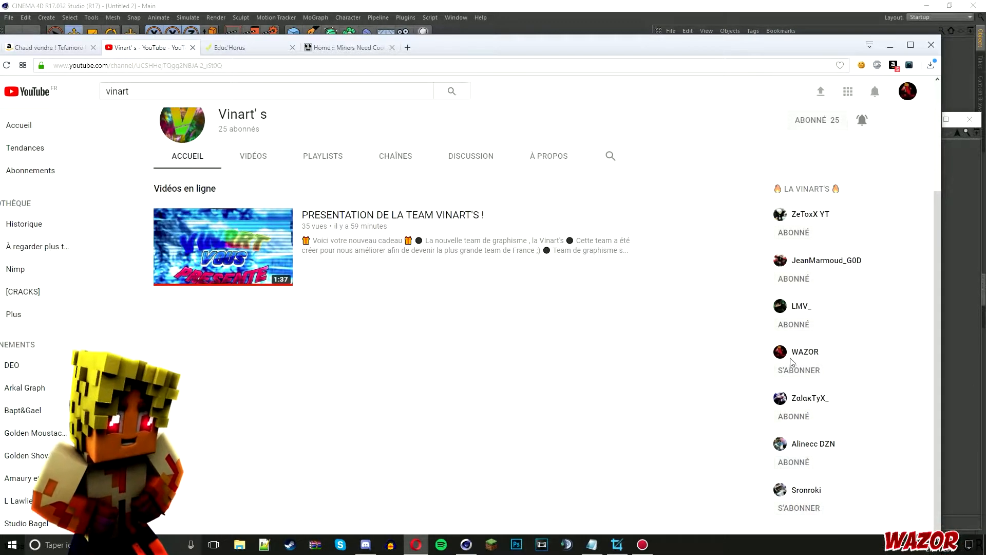
scroll(740, 195, up, 3)
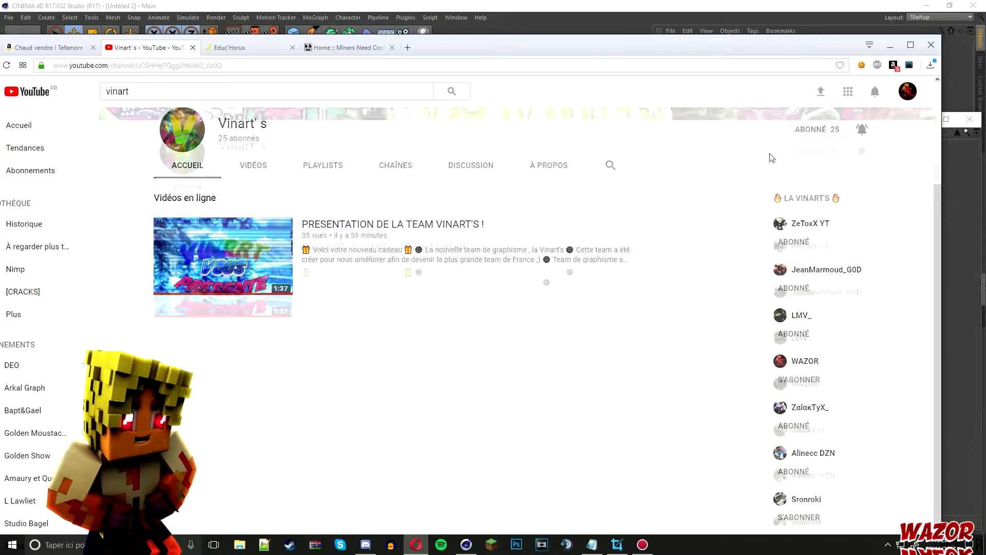
scroll(832, 231, down, 3)
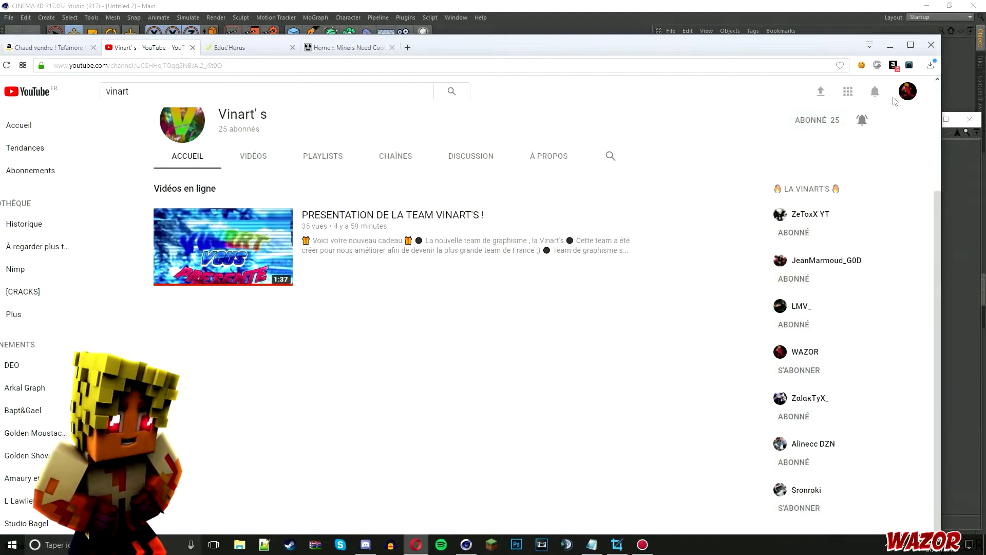
click(890, 49)
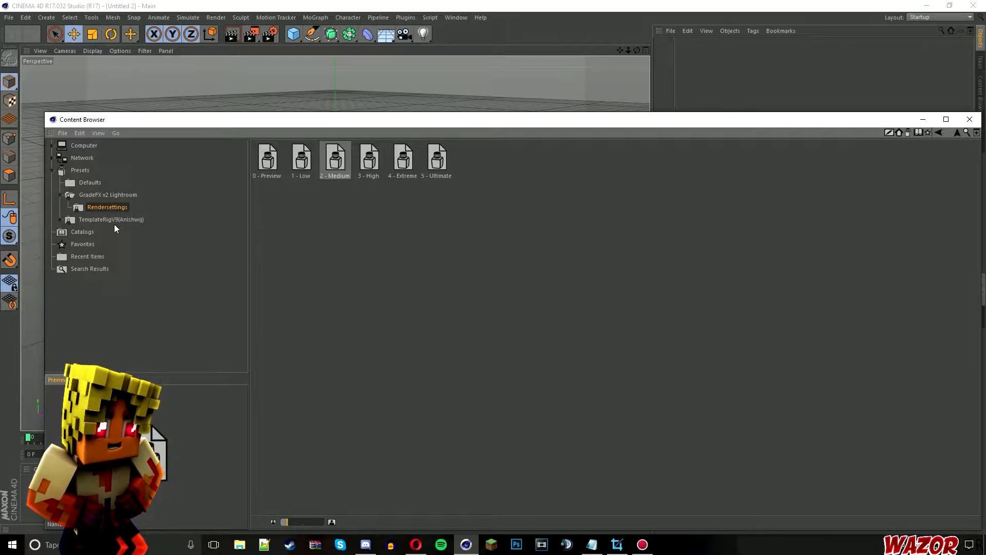
- Add the Lightroom and Camera Rig presets from the GradeFX v2 Lightroom library to the scene
click(109, 195)
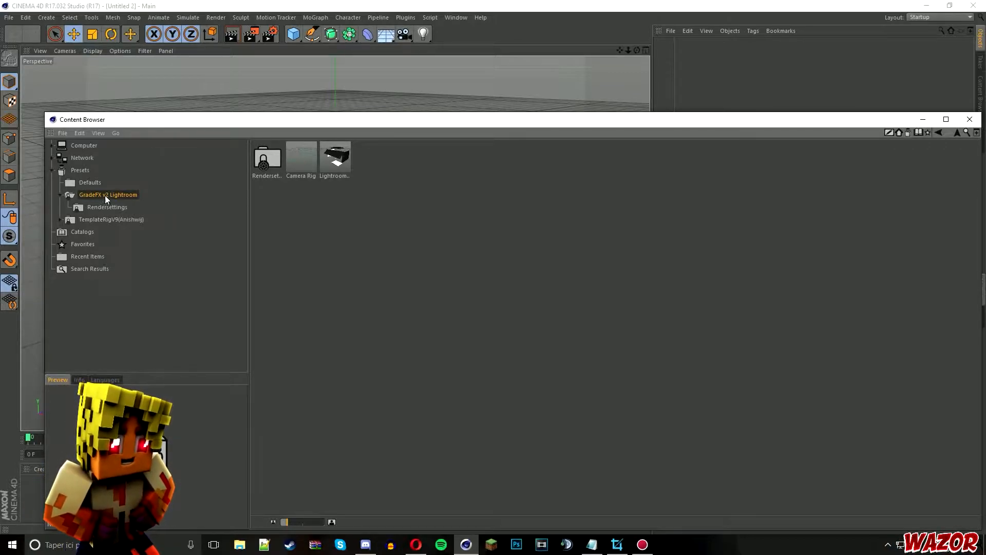
double_click(348, 158)
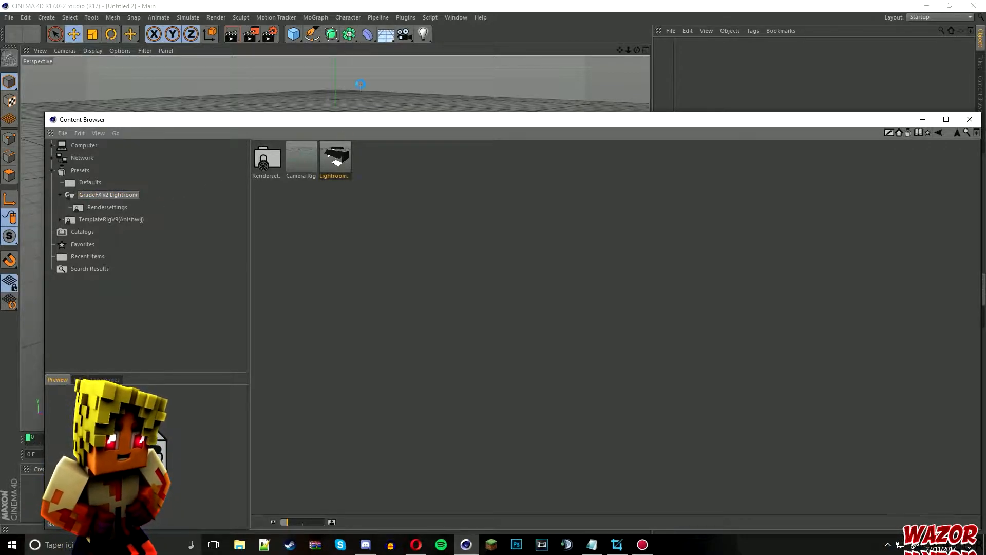
click(300, 166)
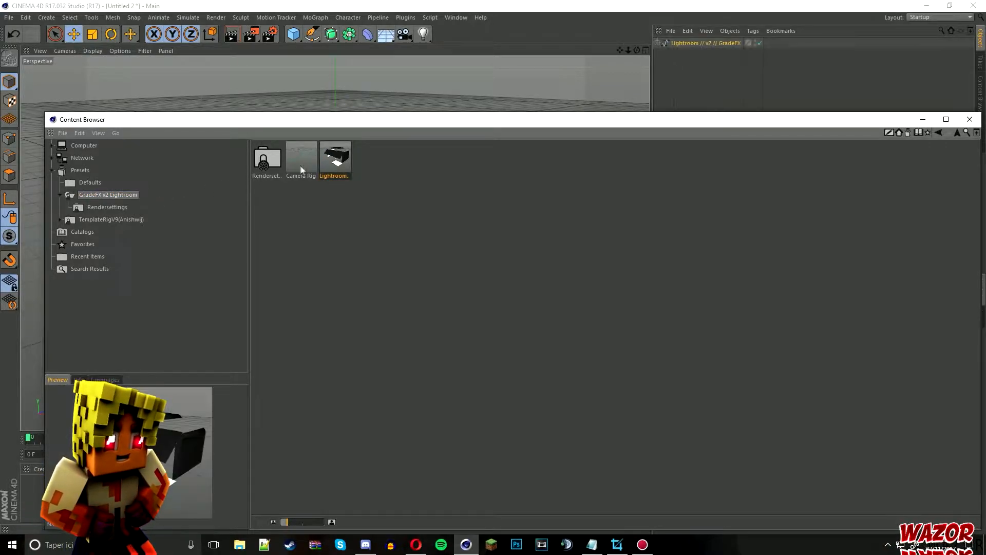
- Try to bring the 2 - Medium preset from the GradeFX Rendersettings folder into the scene
double_click(272, 152)
drag(341, 165, 341, 119)
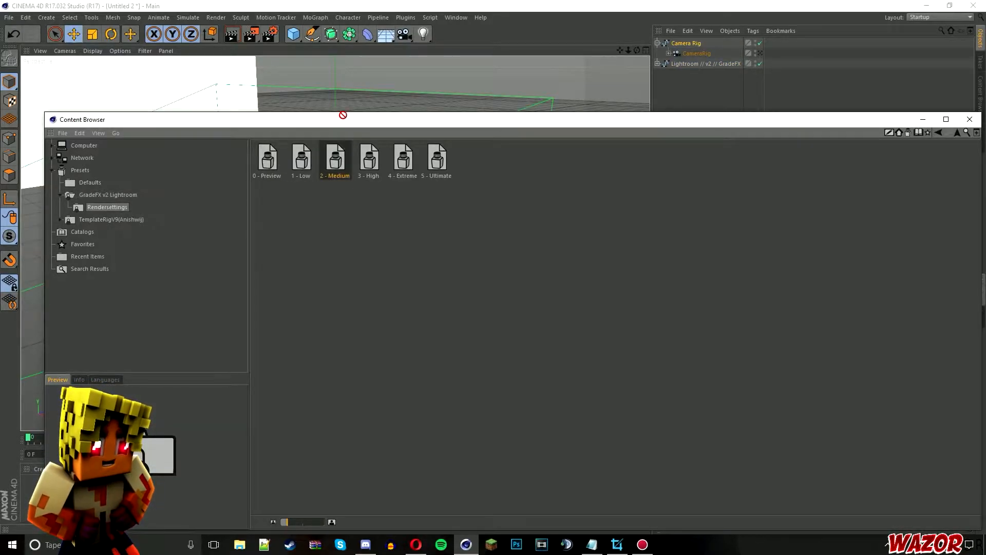
drag(372, 85, 373, 87)
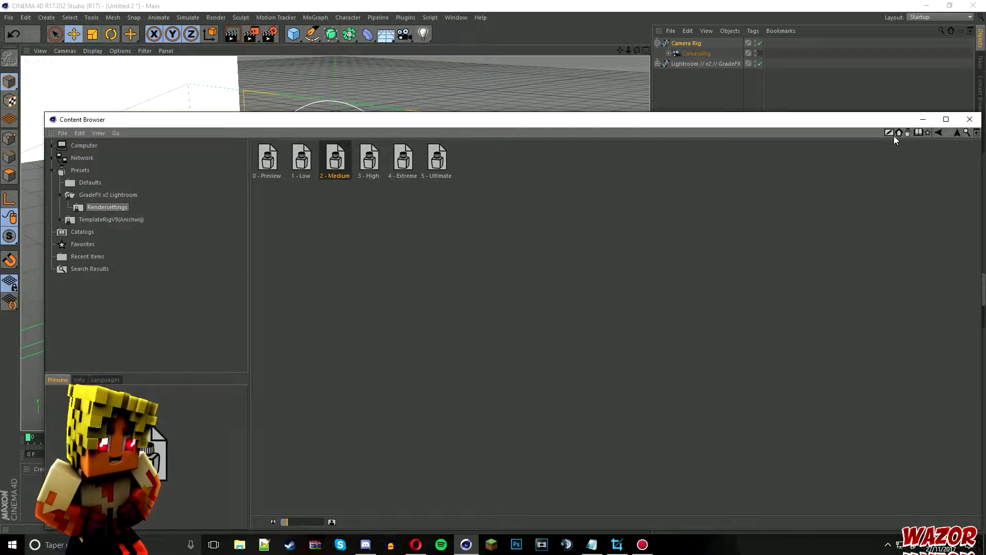
- Look through the GradeFX render settings presets from 5 - Ultimate down to 1 - Low
click(445, 160)
click(406, 162)
click(370, 163)
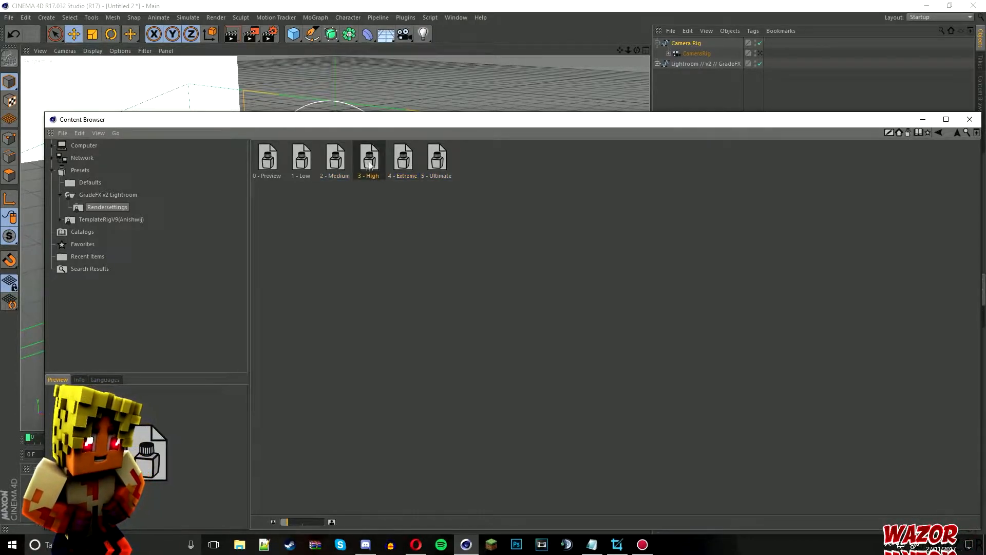
click(330, 155)
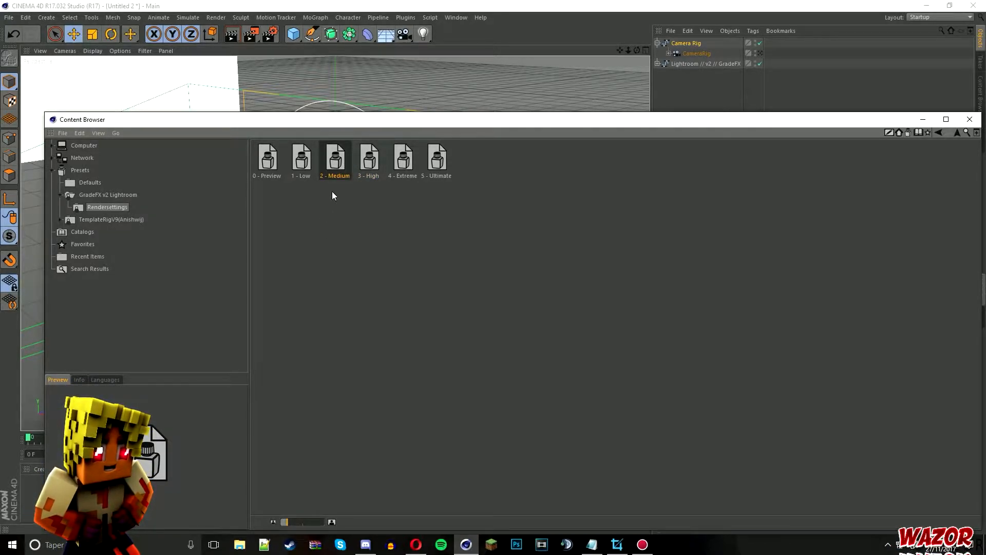
drag(379, 119, 386, 89)
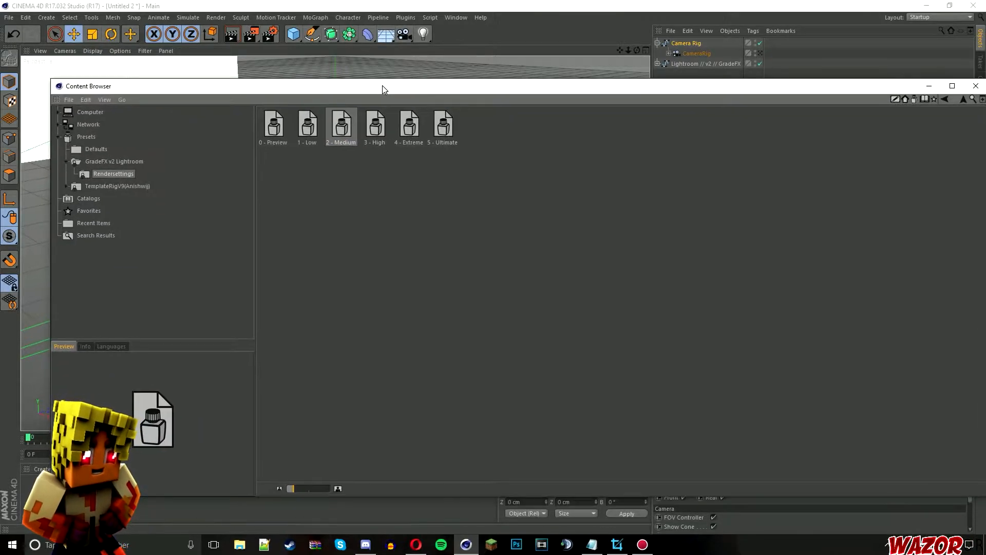
click(314, 134)
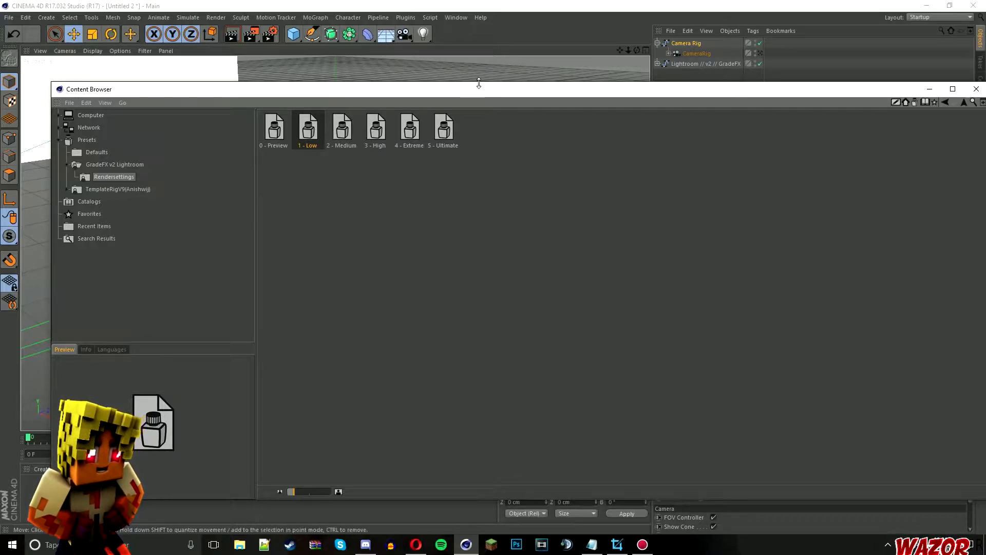
- Add the 1.Default character rig from TemplateRigV9 and the Head from its Extra Assets folder, and put the Content Browser away
click(113, 189)
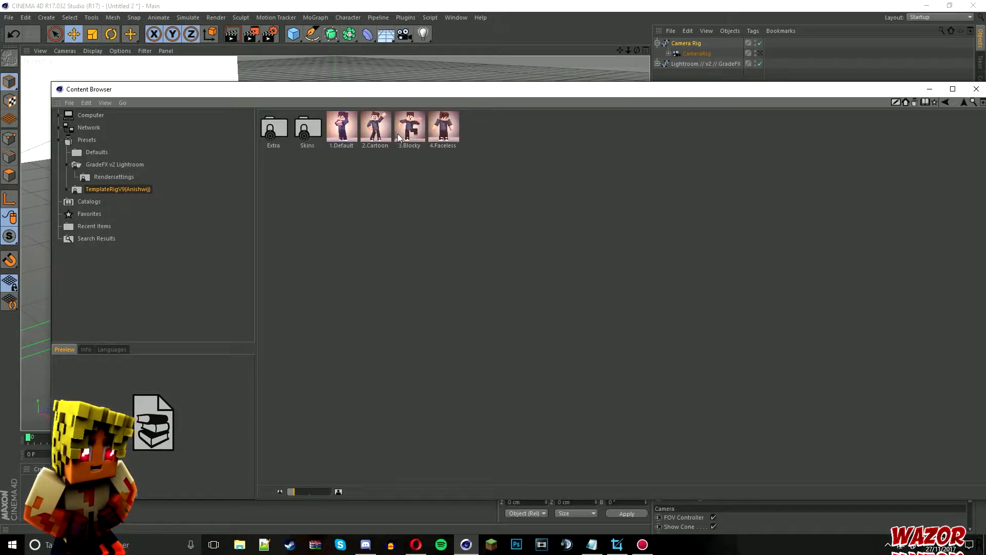
double_click(351, 131)
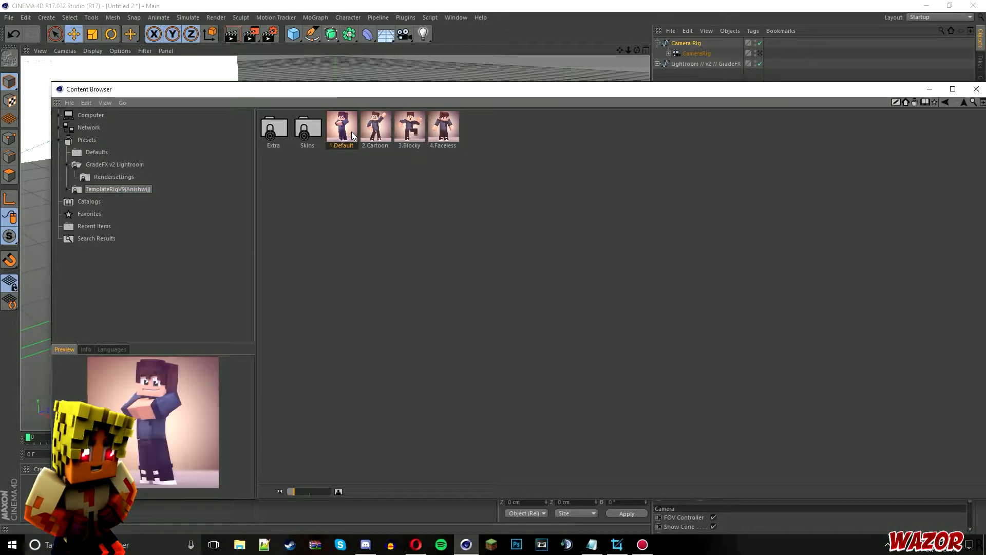
double_click(274, 134)
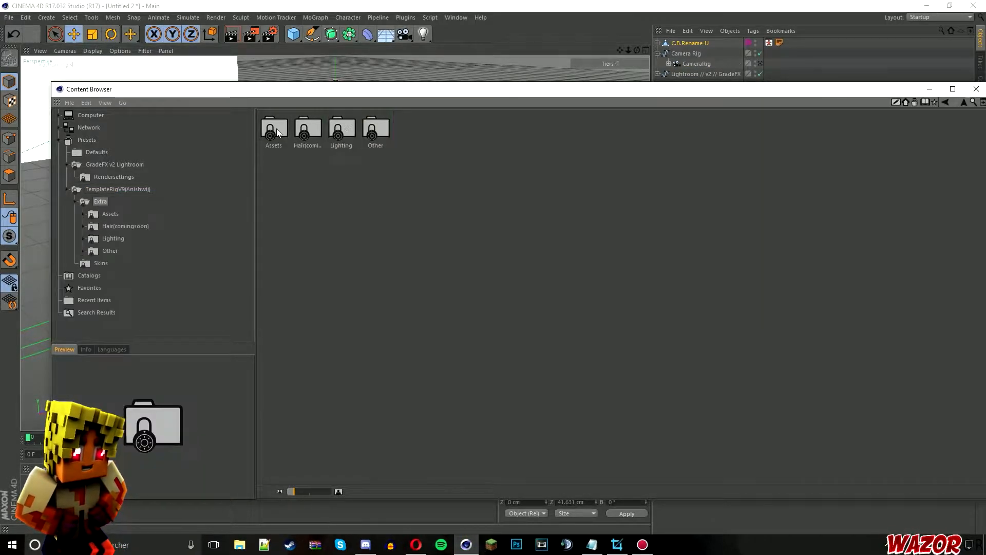
double_click(274, 129)
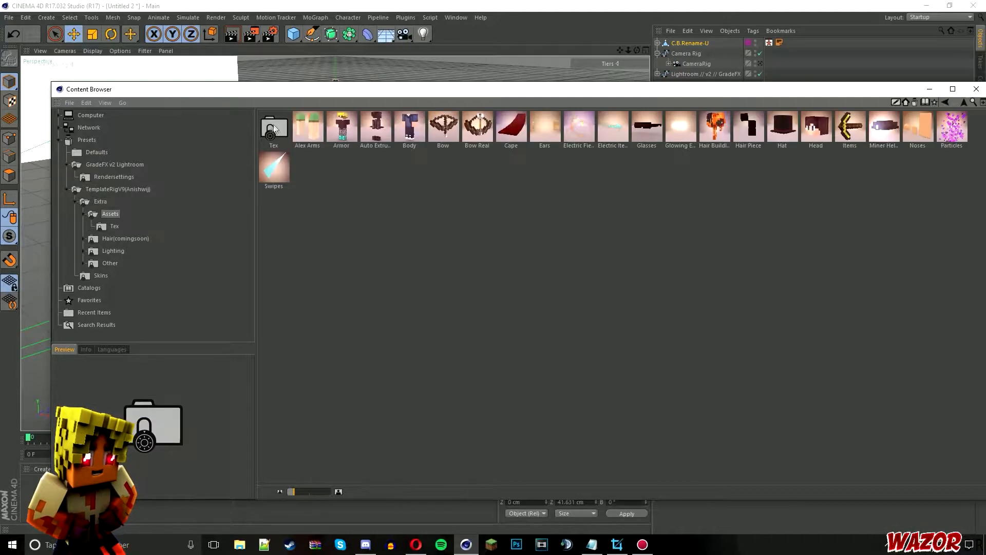
double_click(813, 133)
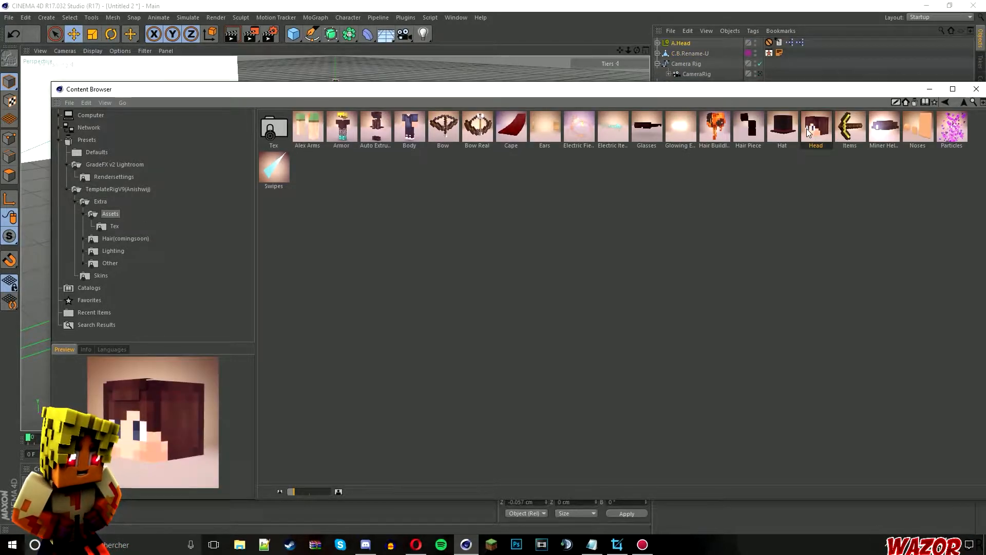
click(929, 89)
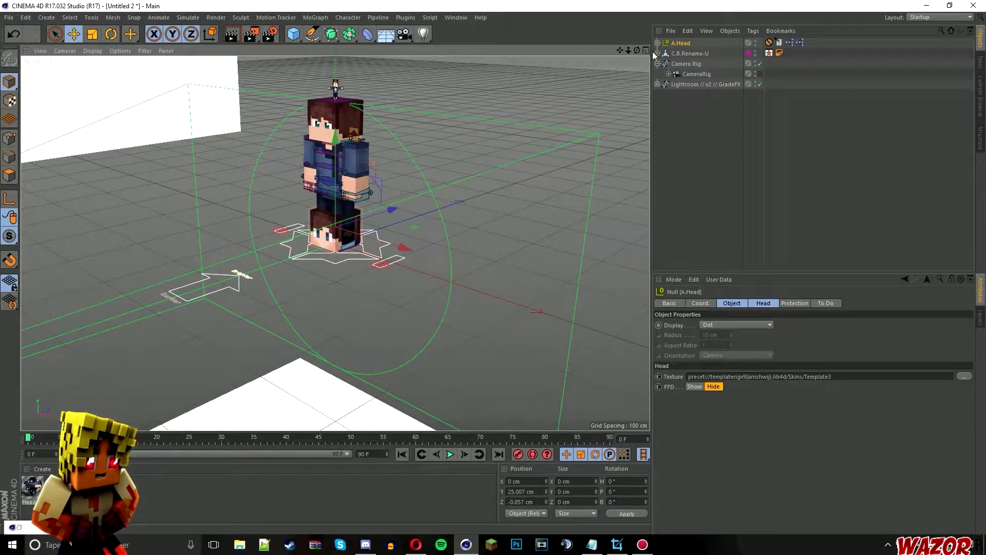
- Raise the separate Head object from the rig's feet to its head height, at about 125 cm in Y
click(325, 237)
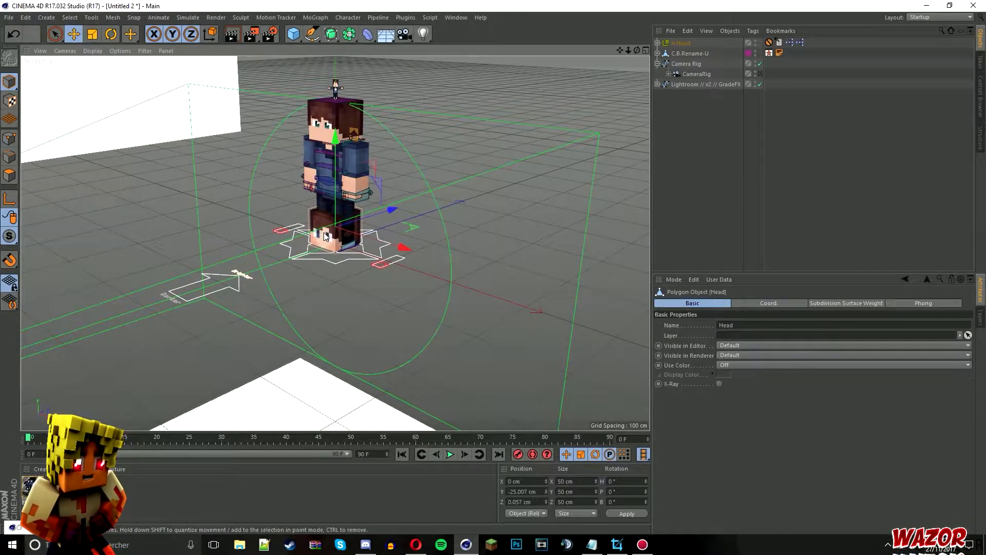
drag(330, 218, 334, 108)
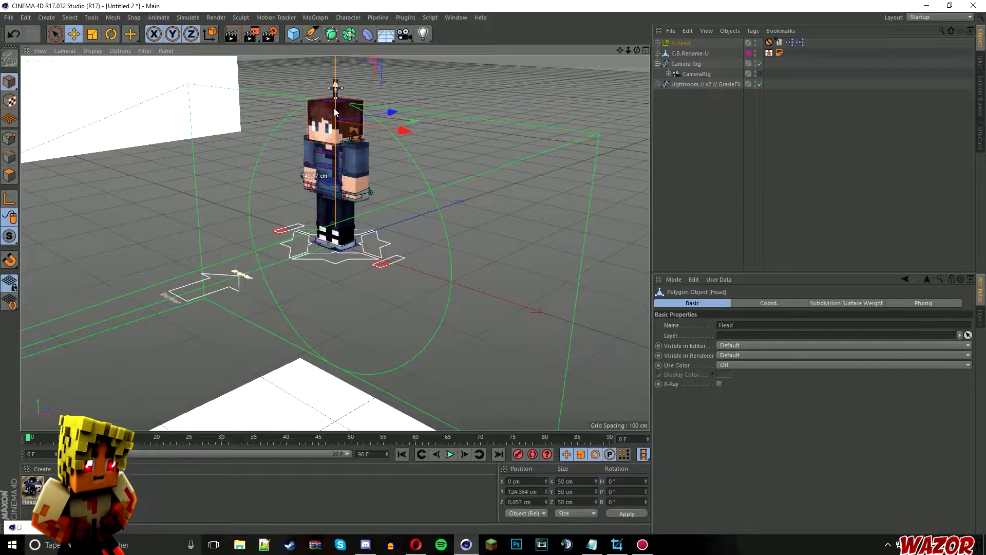
scroll(352, 130, up, 10)
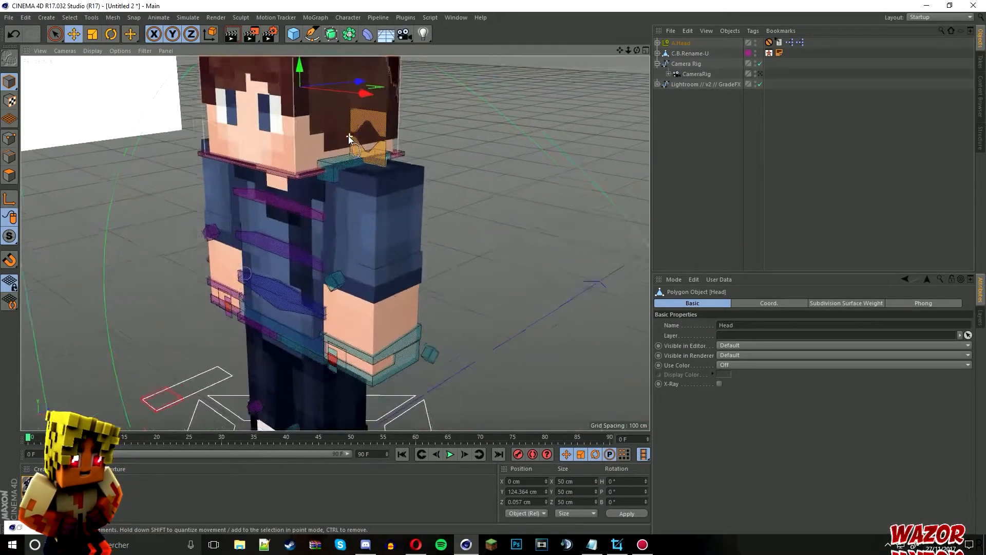
drag(284, 73, 287, 63)
scroll(286, 161, up, 8)
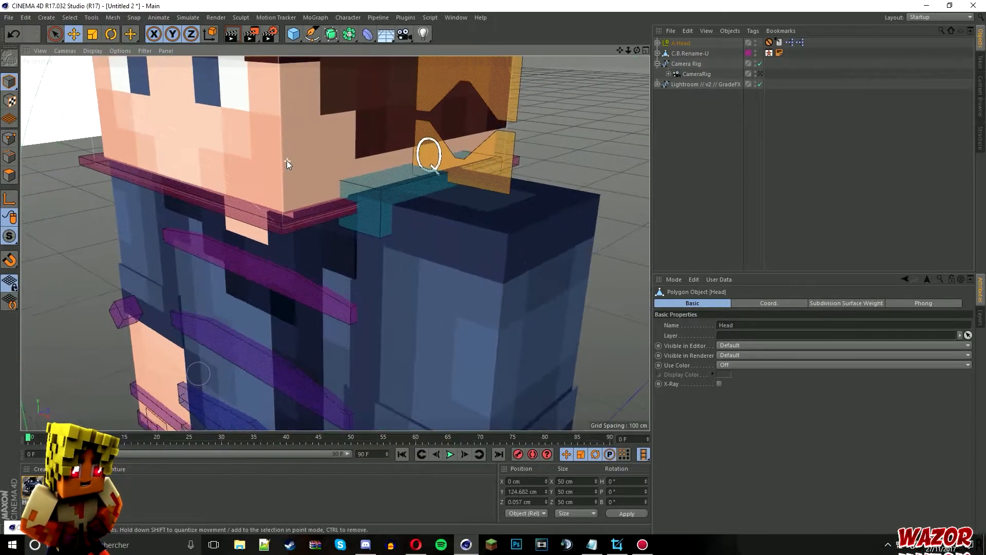
drag(637, 51, 598, 178)
drag(330, 101, 332, 99)
- Move the separate Head object sideways along X to about 78 cm, beside the rig's own head
drag(636, 50, 555, 53)
drag(380, 210, 527, 234)
drag(637, 50, 662, 35)
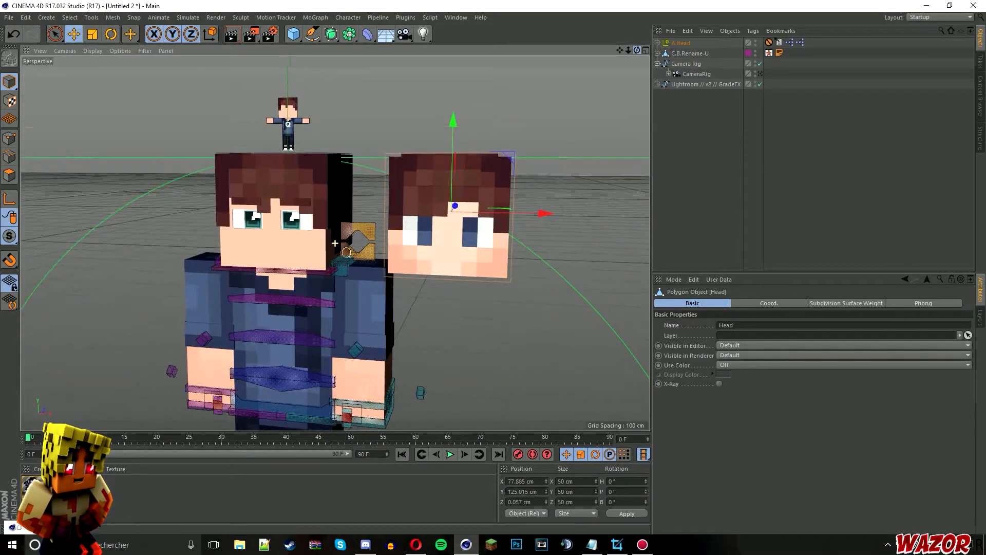
scroll(300, 118, up, 3)
- Set the character rig's Head texture to the skin file SkinTutoExtrude sans yeux
click(290, 125)
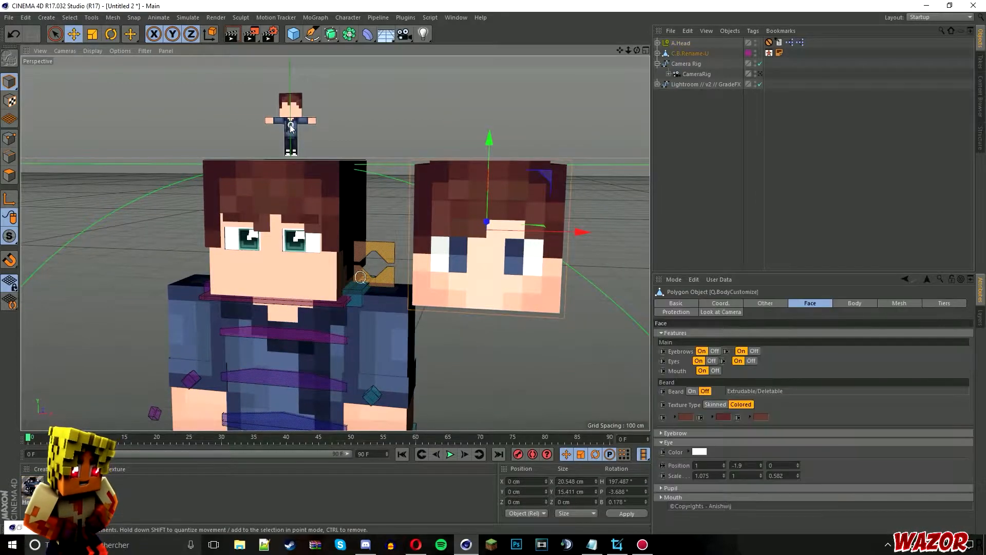
click(766, 304)
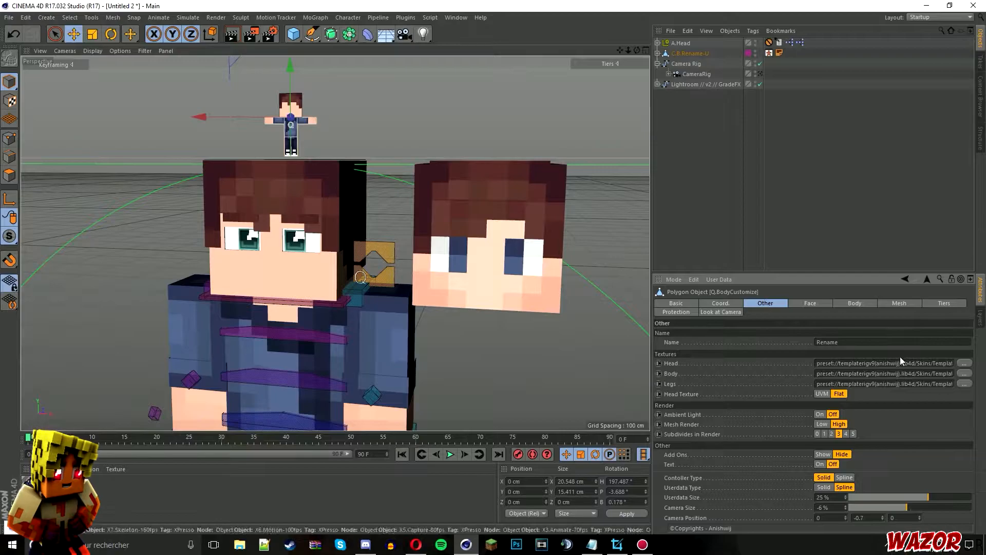
click(963, 365)
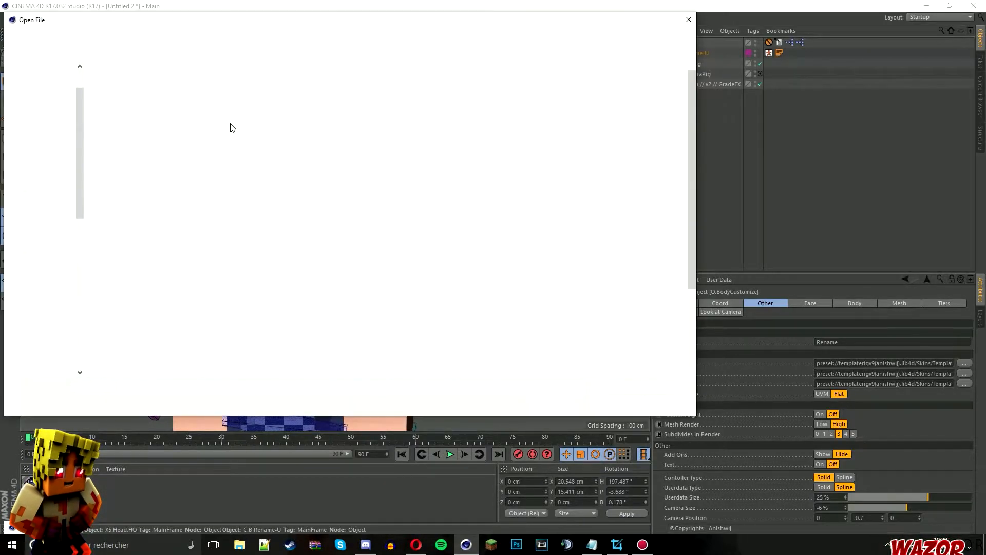
click(177, 125)
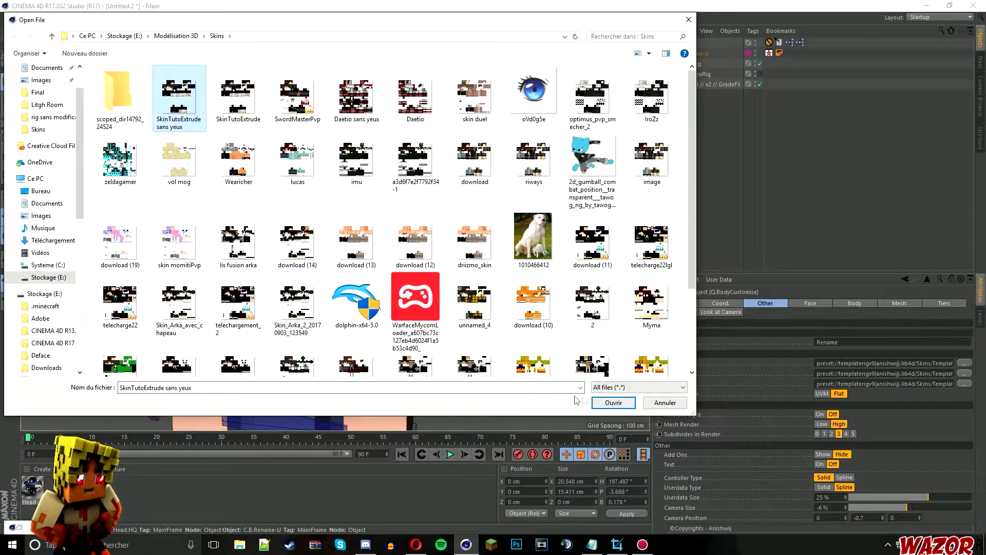
click(613, 403)
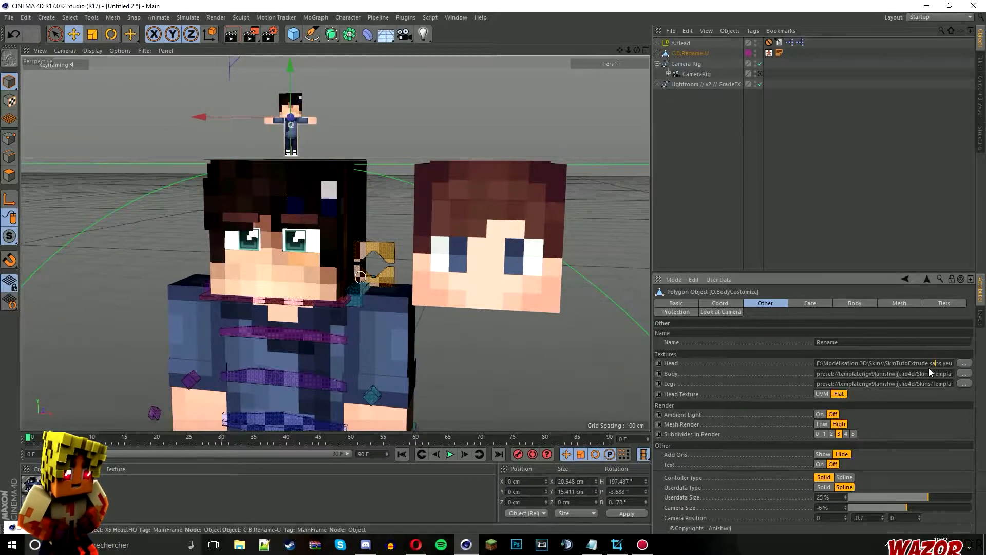
- Copy the rig's Head texture path, SkinTutoExtrude sans yeux.png, into its Body and Legs textures
key(ctrl+a)
key(ctrl+c)
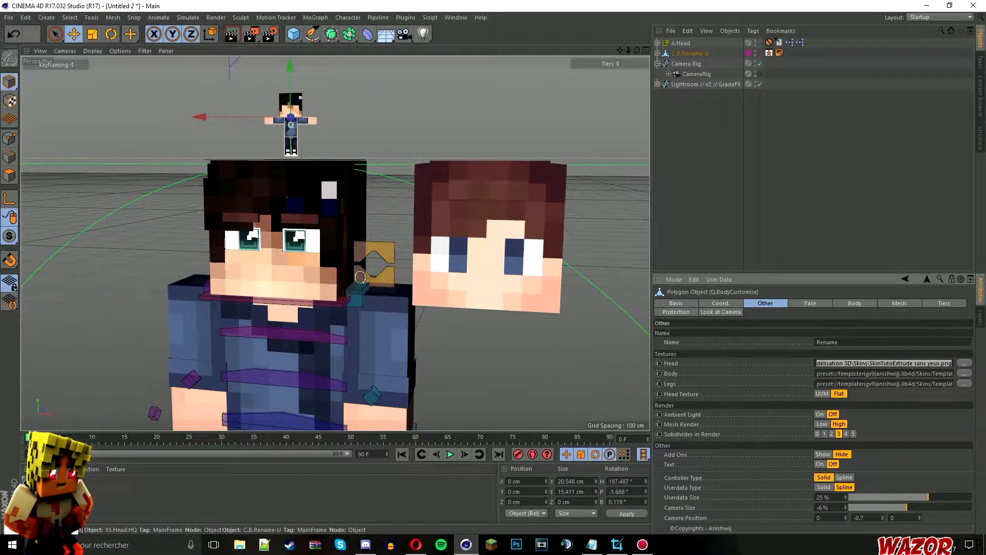
click(868, 374)
key(ctrl+a)
key(ctrl+v)
click(873, 384)
key(ctrl+a)
key(ctrl+v)
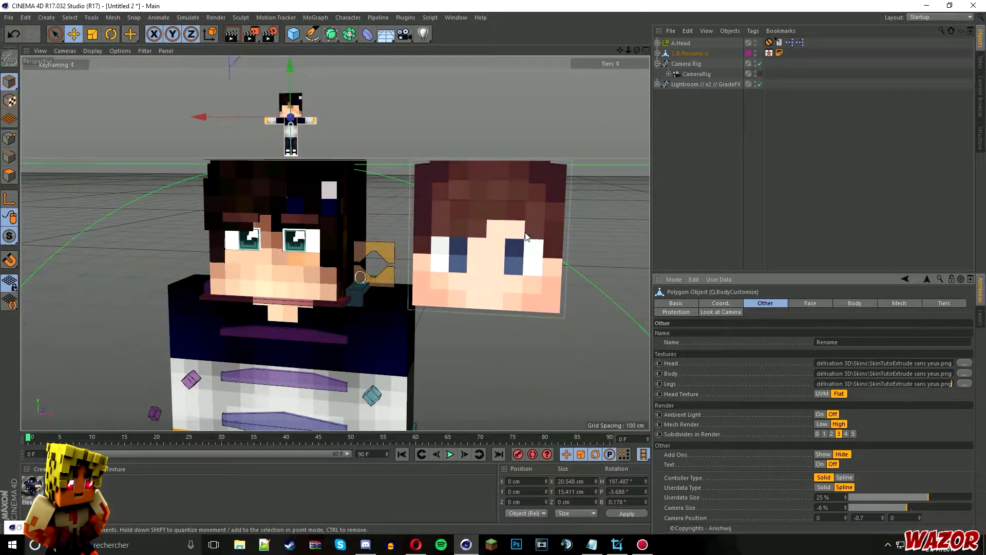
- Set the A.Head object's texture to E:\Modélisation 3D\Skins\SkinTutoExtrude sans yeux.png
click(678, 43)
click(965, 376)
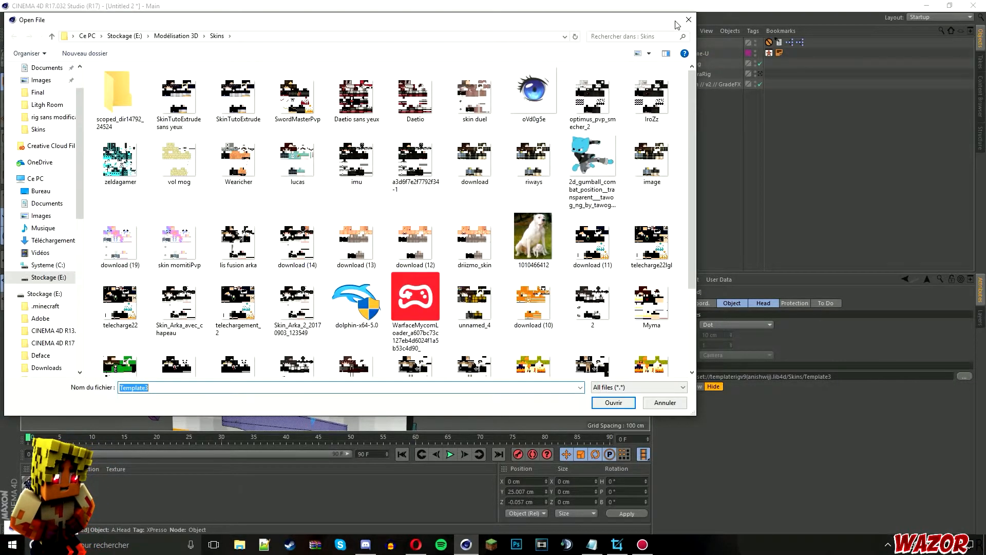
click(688, 19)
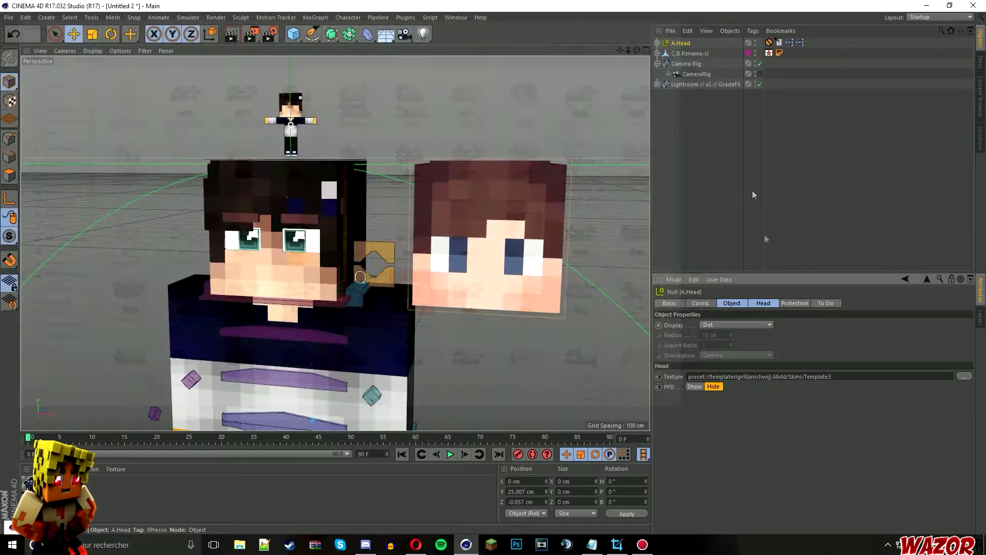
click(864, 376)
text(E:\Modélisation 3D\Skins\SkinTutoExtrude sans yeux.png)
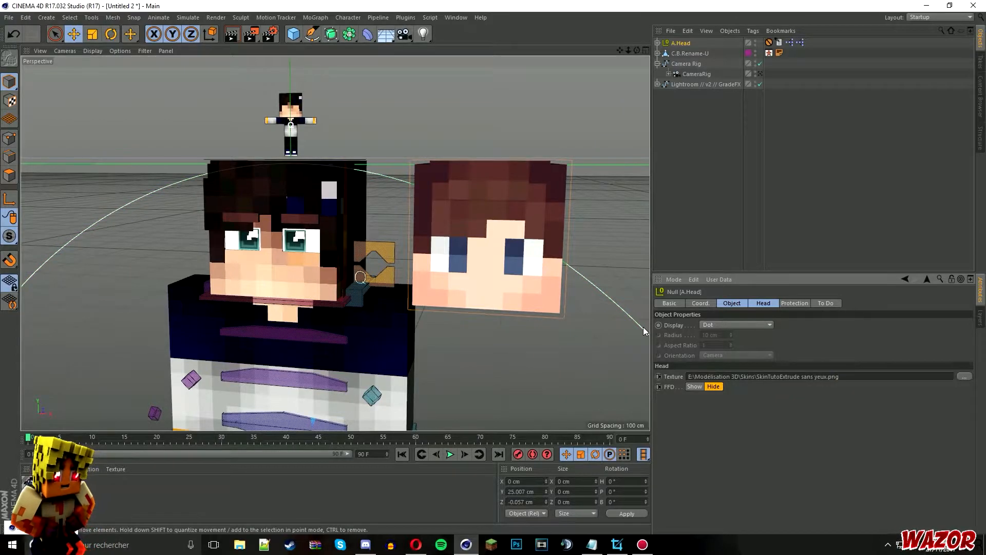
key(Return)
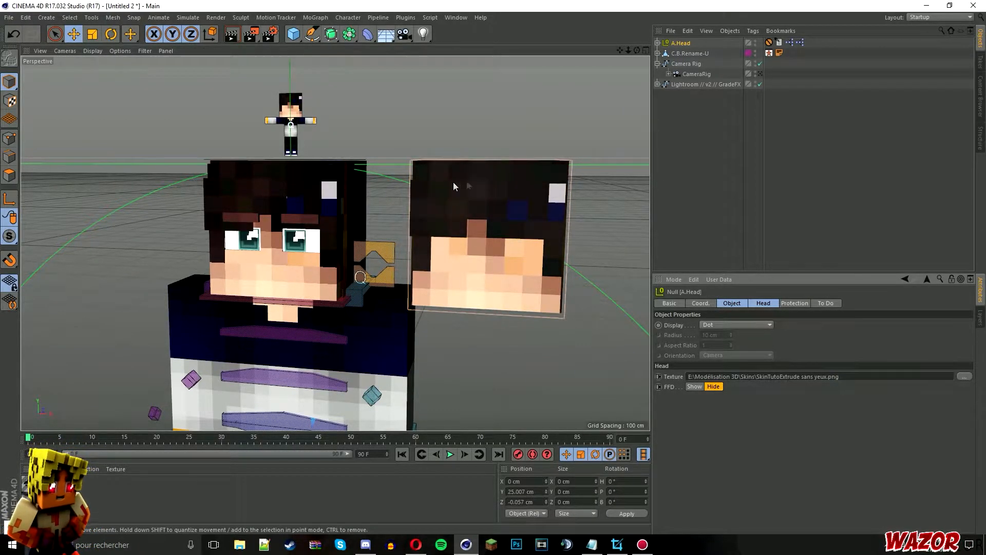
- Delete the outer hair layer from the rig's own head
click(349, 201)
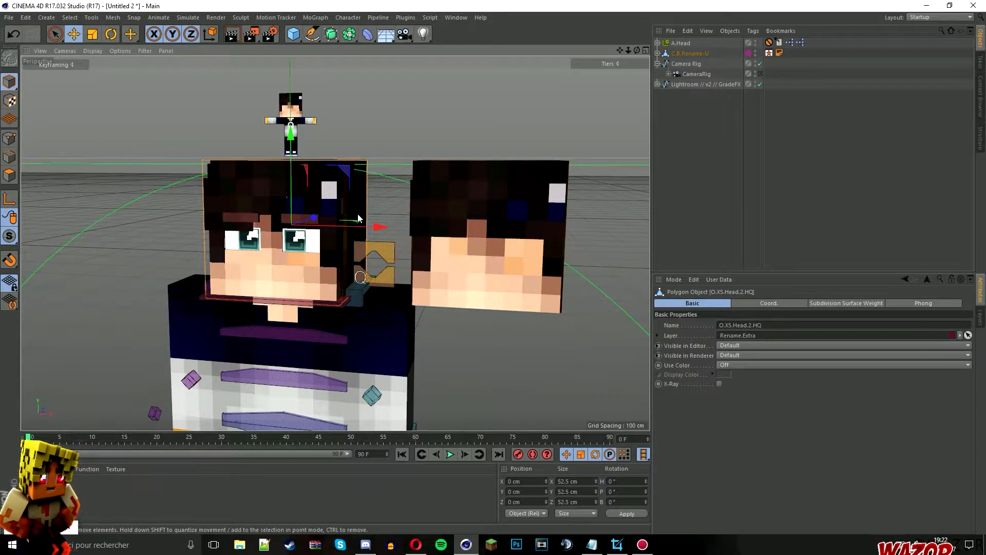
key(Delete)
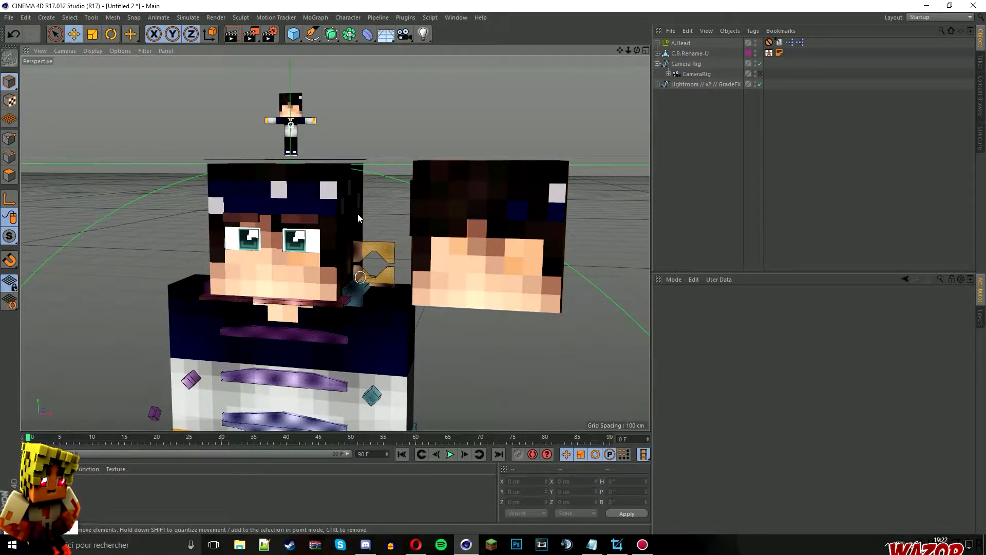
click(547, 206)
drag(580, 230, 442, 232)
key(ctrl+z)
key(ctrl+z)
- Move the separate head's outer layer, Head2, along X to about -186 cm, onto the other side of the rig
click(510, 197)
drag(579, 230, 92, 230)
click(168, 125)
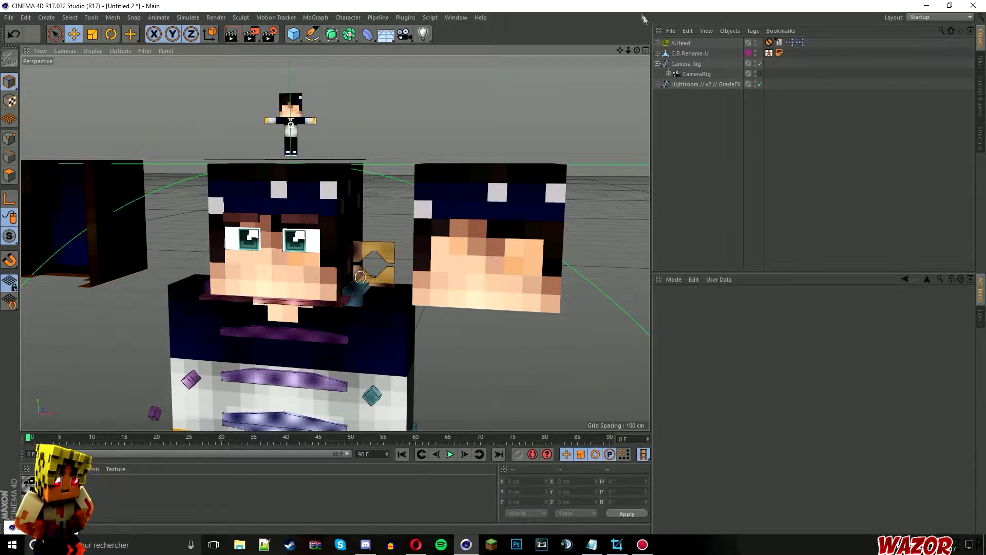
- Switch the Head2 outer layer to polygon editing with the Live Selection tool
drag(637, 51, 559, 253)
click(256, 174)
click(9, 175)
click(90, 191)
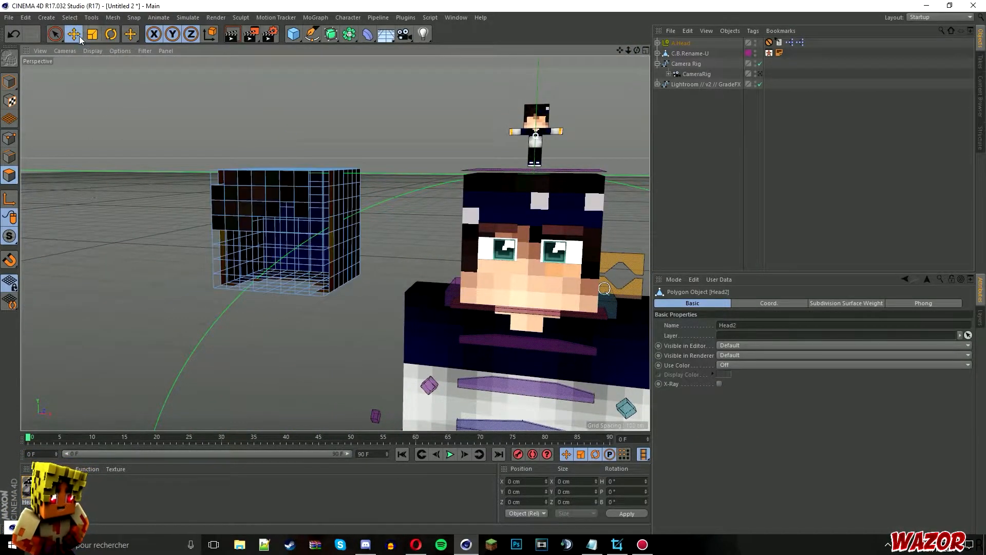
click(55, 34)
mouse_move(637, 51)
mouse_down()
mouse_move(335, 243)
mouse_move(622, 59)
mouse_up()
mouse_move(343, 188)
mouse_down()
mouse_move(379, 171)
mouse_move(383, 181)
mouse_up()
click(557, 173)
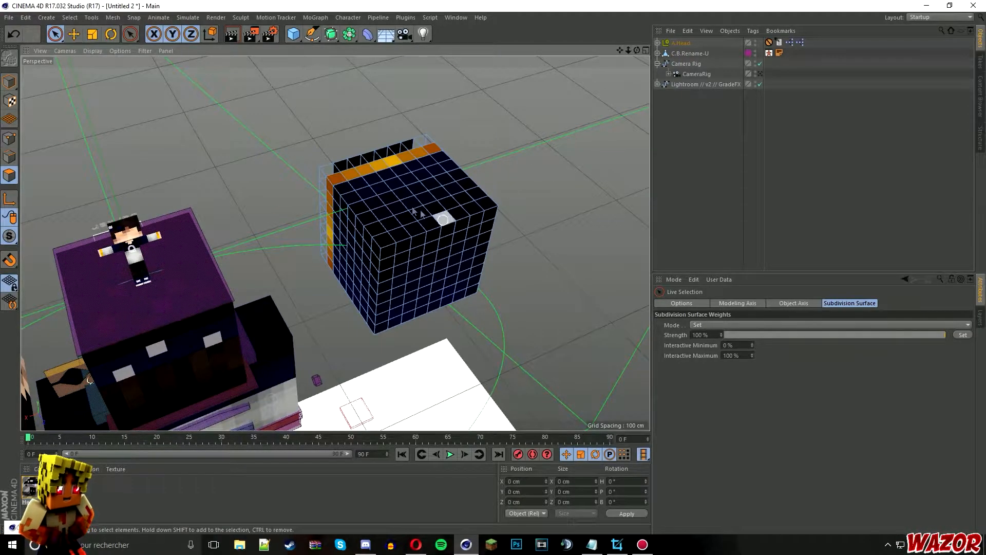
- Try painting a polygon selection across the top face of the Head2 layer
click(393, 182)
mouse_move(394, 183)
mouse_down()
mouse_move(365, 203)
mouse_move(442, 221)
mouse_move(436, 201)
mouse_up()
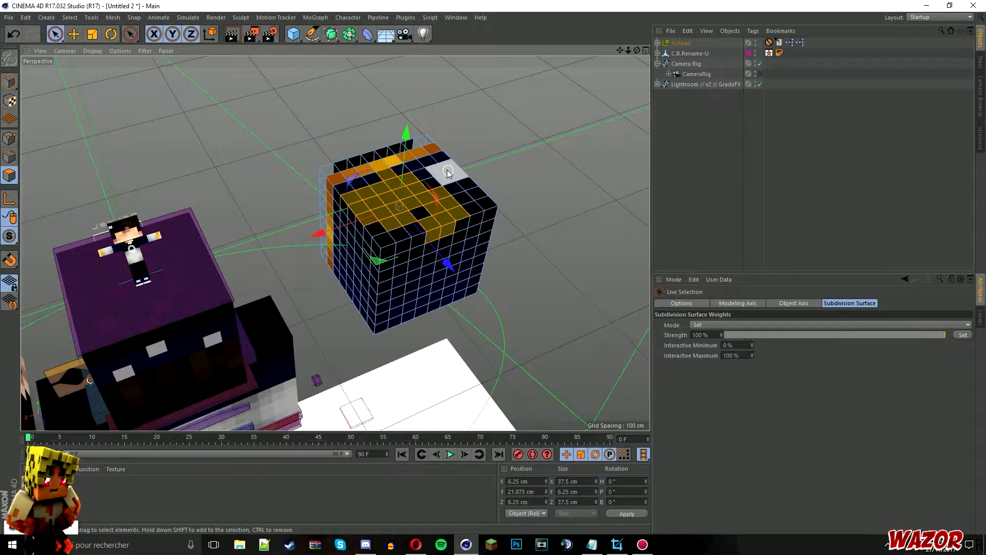
click(448, 172)
click(417, 177)
click(554, 186)
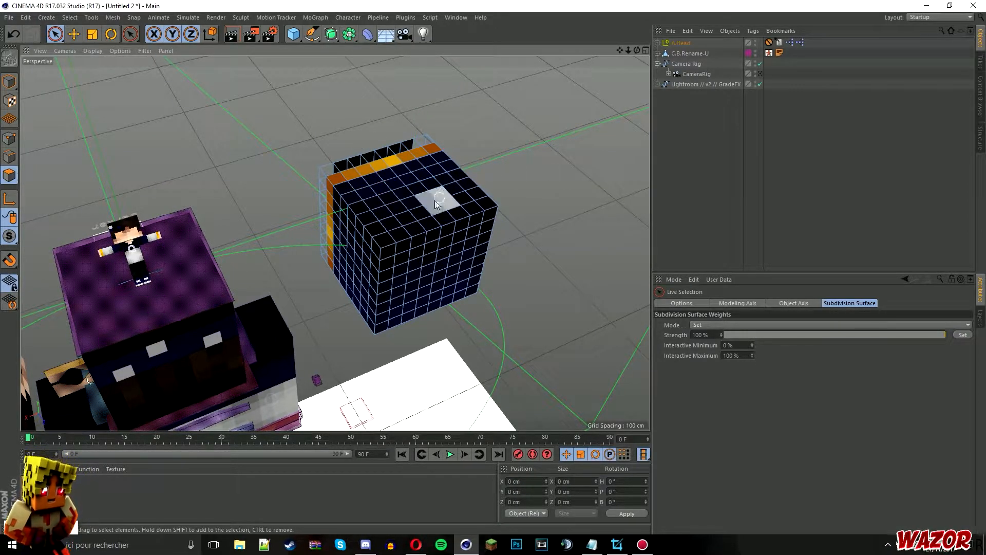
scroll(411, 202, up, 10)
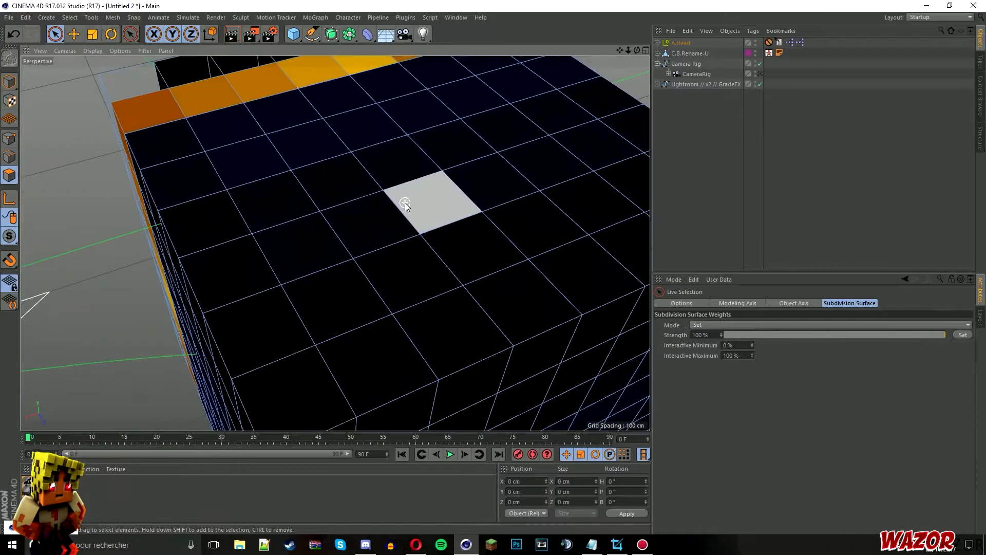
scroll(405, 203, down, 8)
scroll(404, 203, up, 2)
scroll(405, 202, down, 2)
scroll(405, 204, up, 5)
mouse_move(332, 182)
mouse_down()
mouse_move(407, 220)
mouse_move(401, 235)
mouse_up()
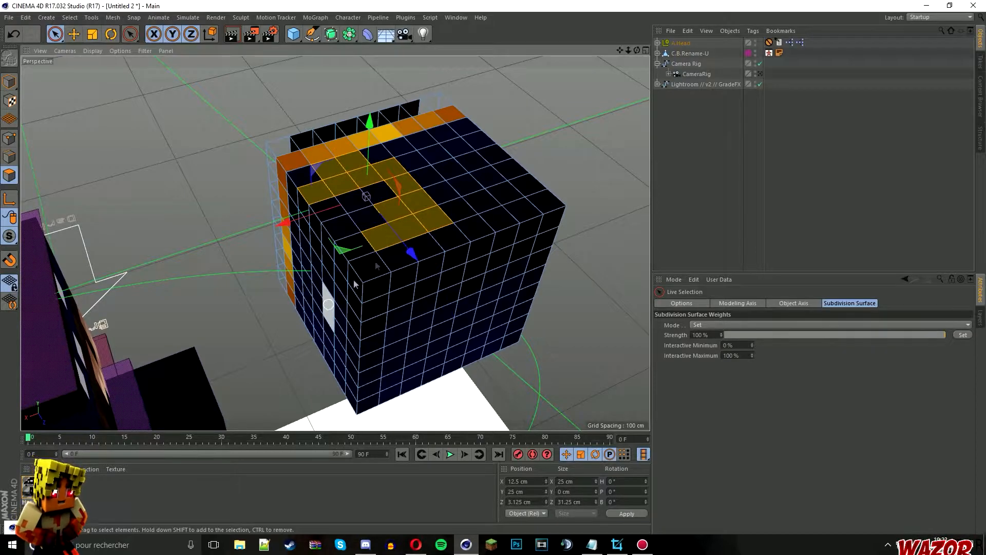
- Paint-select the hair polygons across the sides and top of the Head2 layer, removing and adding polygons as needed
mouse_move(636, 51)
mouse_down()
mouse_move(472, 8)
mouse_move(500, 9)
mouse_up()
mouse_move(435, 284)
mouse_down()
mouse_move(433, 337)
mouse_move(496, 320)
mouse_move(432, 341)
mouse_move(312, 334)
mouse_move(301, 370)
mouse_up()
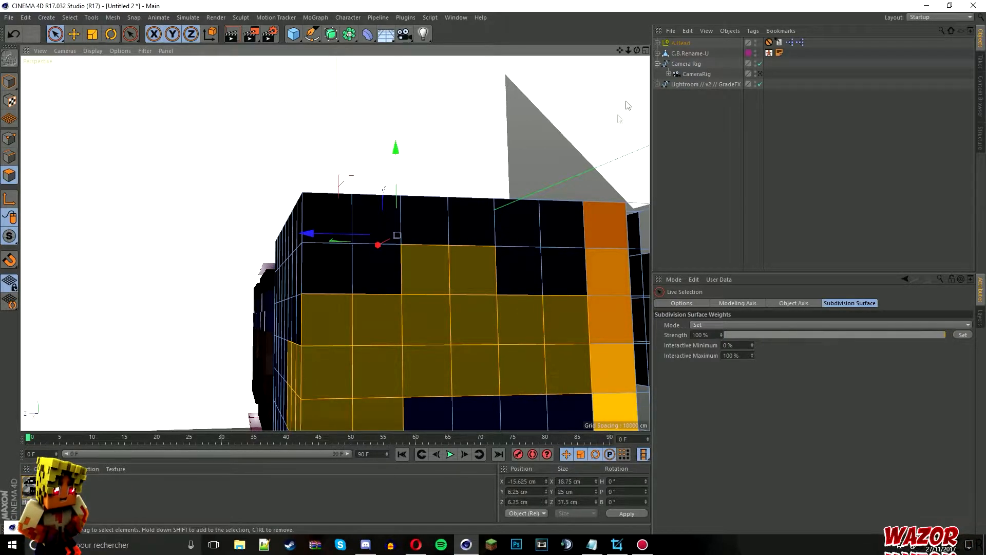
drag(637, 50, 611, 105)
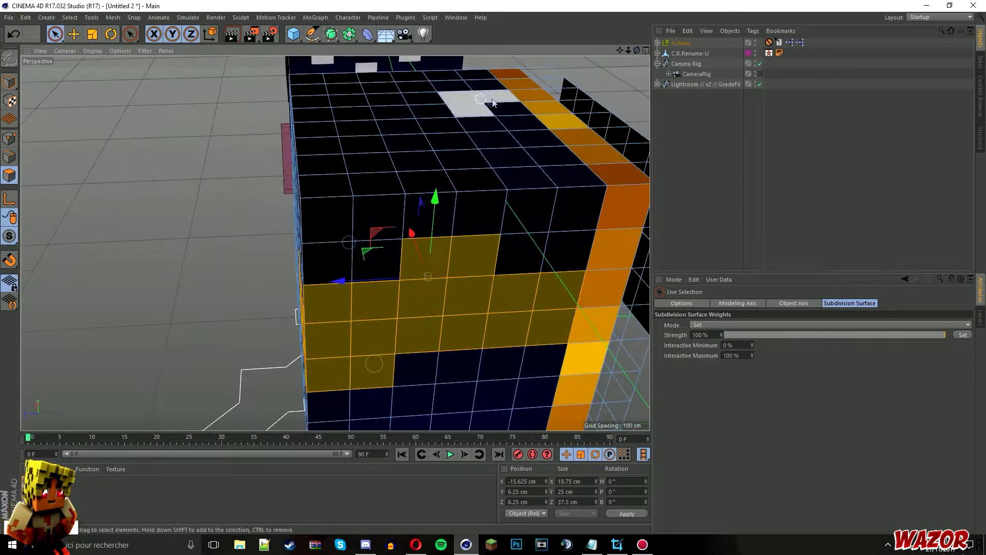
drag(628, 50, 606, 70)
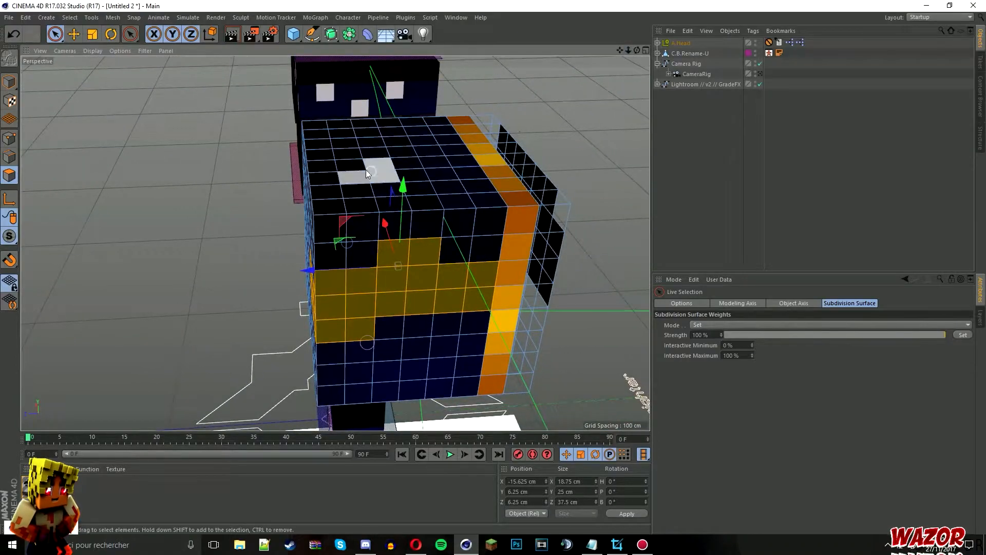
mouse_move(404, 198)
shift+mouse_down()
mouse_move(372, 141)
mouse_move(341, 169)
mouse_move(338, 135)
mouse_move(307, 132)
mouse_move(314, 257)
mouse_move(306, 309)
mouse_move(332, 390)
mouse_move(422, 377)
mouse_move(528, 329)
mouse_move(527, 343)
mouse_move(539, 329)
mouse_move(532, 341)
mouse_move(514, 303)
mouse_move(526, 303)
shift+mouse_up()
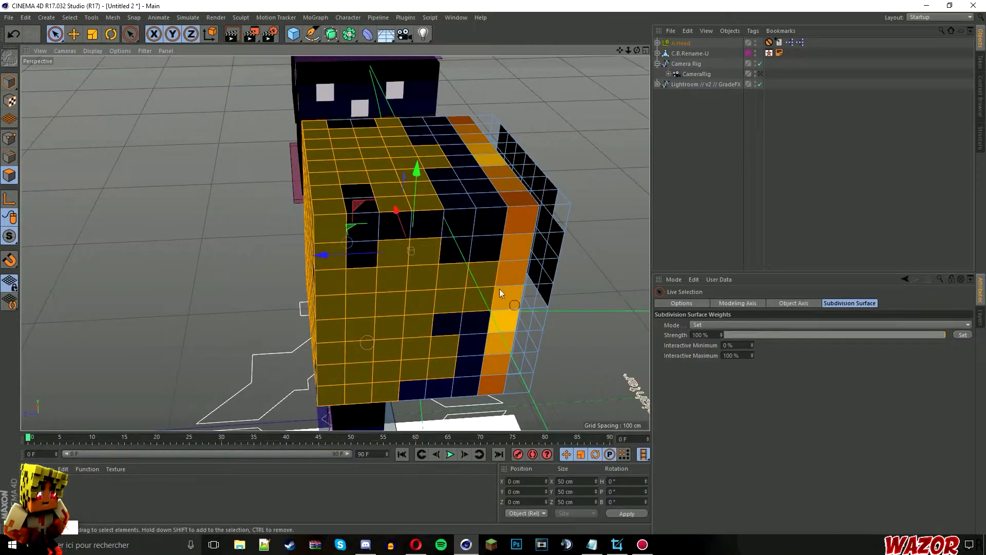
mouse_move(499, 289)
ctrl+mouse_down()
mouse_move(439, 297)
mouse_move(371, 284)
mouse_move(358, 125)
ctrl+mouse_up()
mouse_move(272, 228)
shift+mouse_down()
mouse_move(427, 128)
mouse_move(493, 195)
mouse_move(483, 380)
mouse_move(411, 390)
shift+mouse_up()
mouse_move(648, 50)
alt+mouse_down()
mouse_move(480, 231)
mouse_move(429, 226)
alt+mouse_up()
mouse_move(423, 226)
shift+mouse_down()
mouse_move(422, 385)
mouse_move(457, 359)
mouse_move(501, 419)
mouse_move(391, 411)
shift+mouse_up()
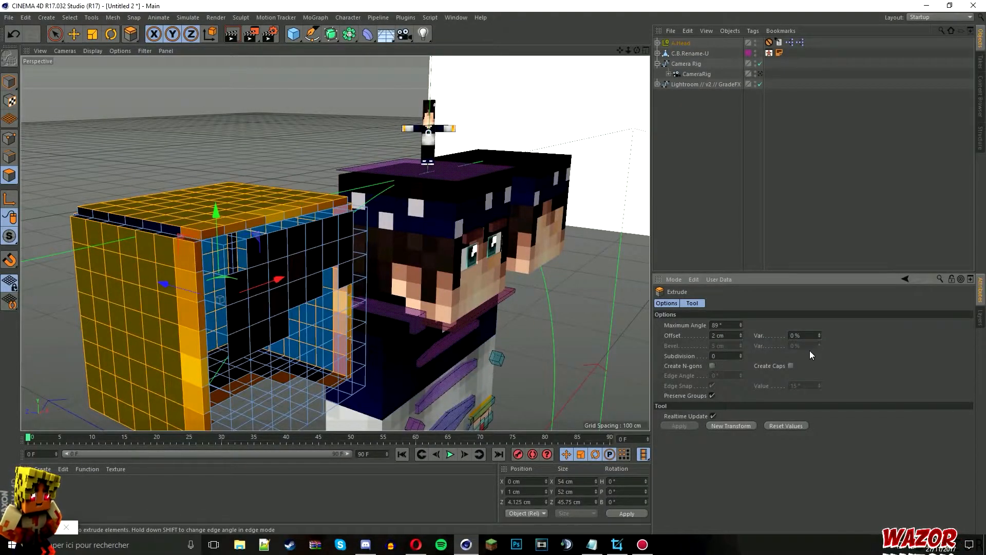
- Extrude the selected Head2 polygons with a 2 cm offset and a maximum angle of 91°
drag(735, 323, 693, 323)
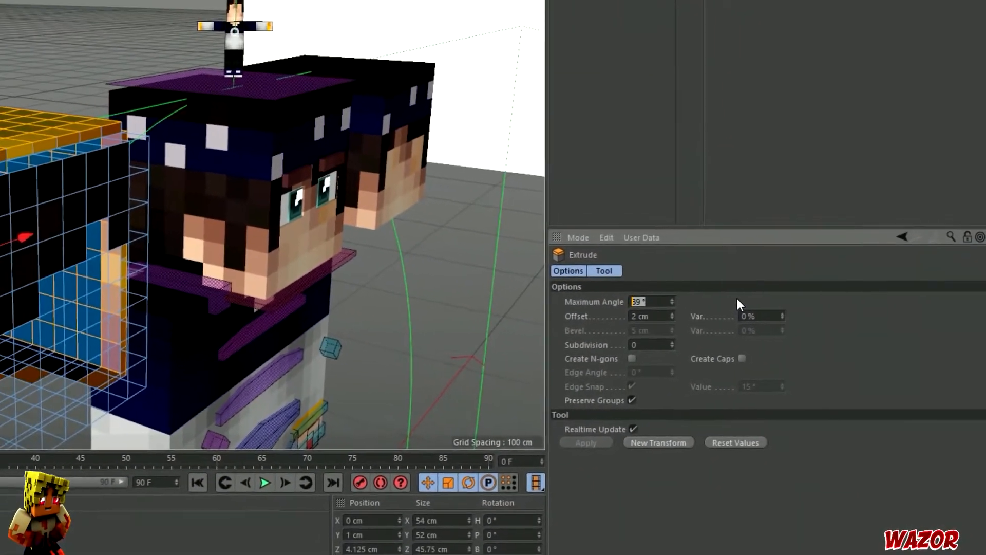
text(91)
key(Return)
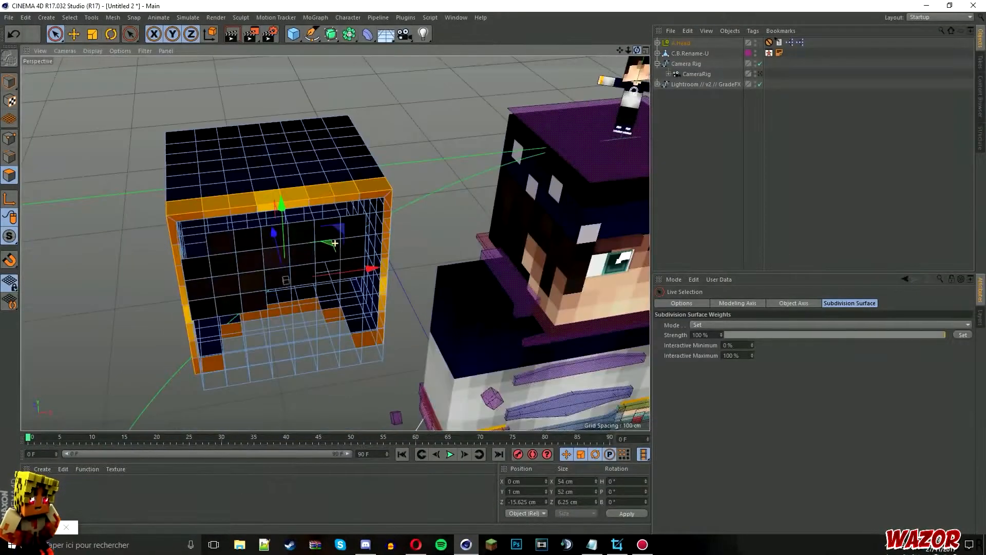
- Extrude the selected orange band around the open front of Head2 by 1 cm
right_click(455, 250)
click(491, 309)
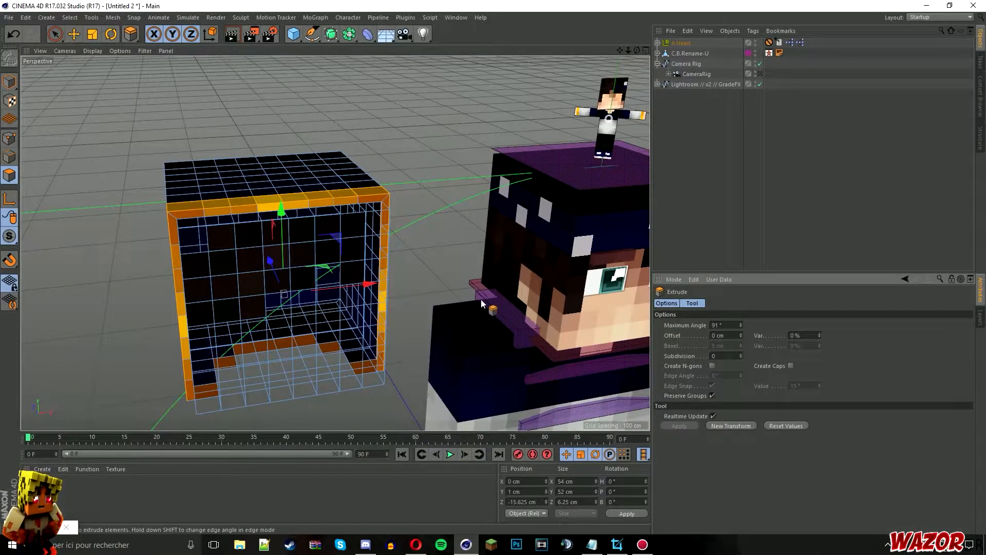
text(1)
key(Return)
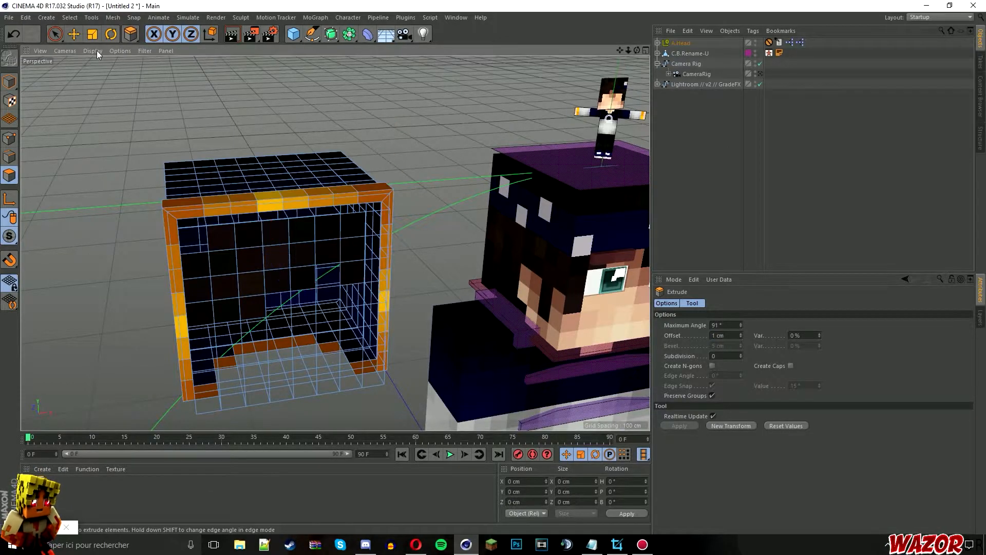
- Select an irregular group of fringe polygons on the front of Head2 and extrude them 3 cm
click(56, 33)
drag(230, 303, 214, 289)
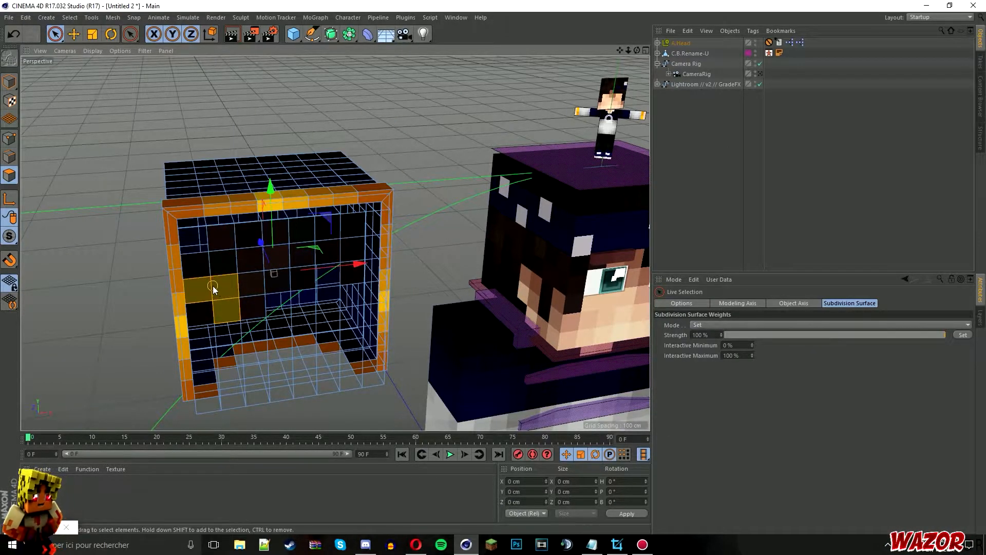
mouse_move(255, 258)
mouse_down()
mouse_move(226, 260)
mouse_move(325, 234)
mouse_up()
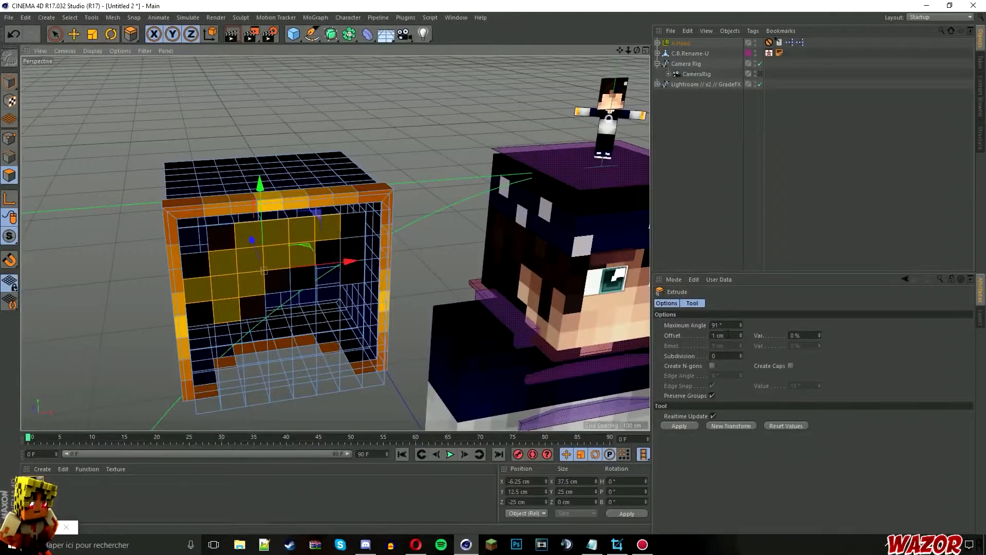
click(726, 335)
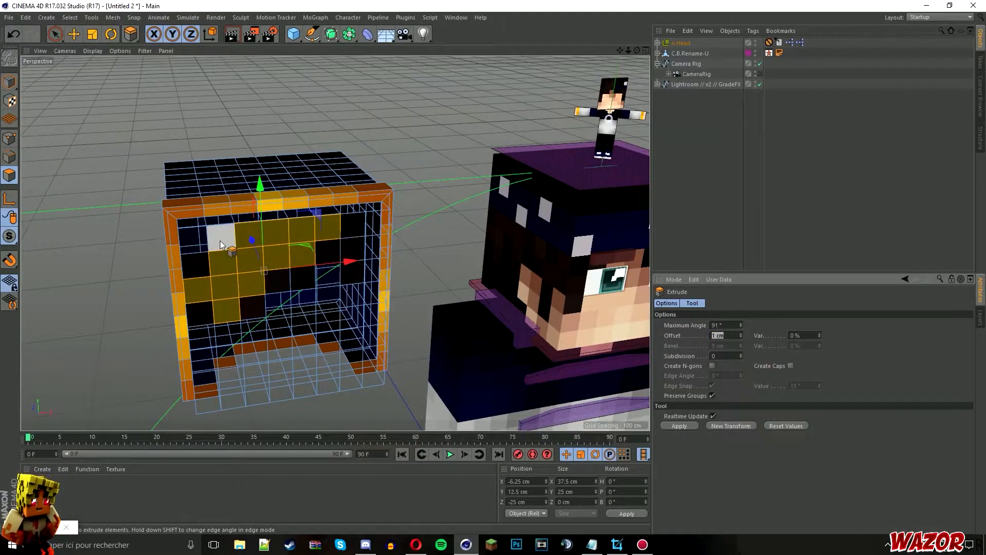
shift+click(194, 307)
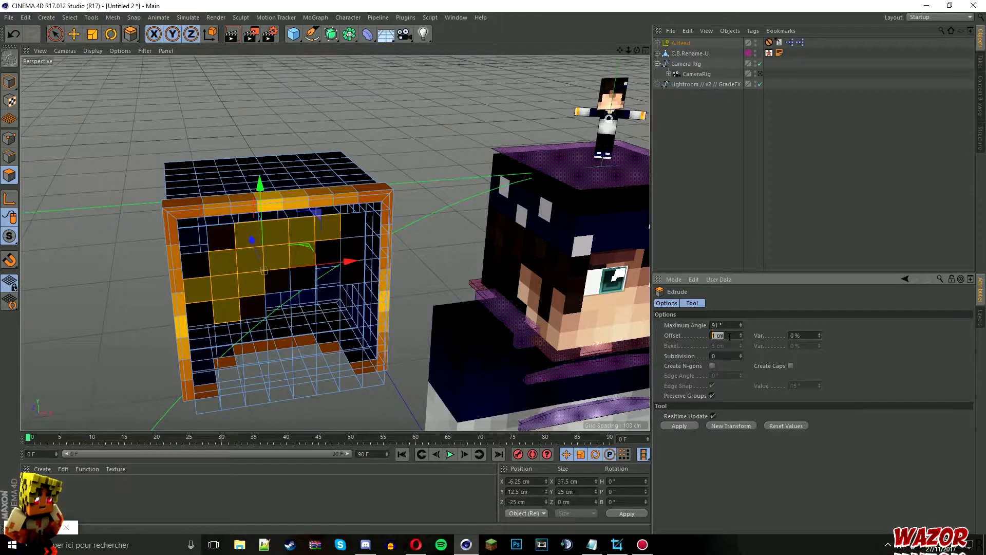
text(3)
key(Return)
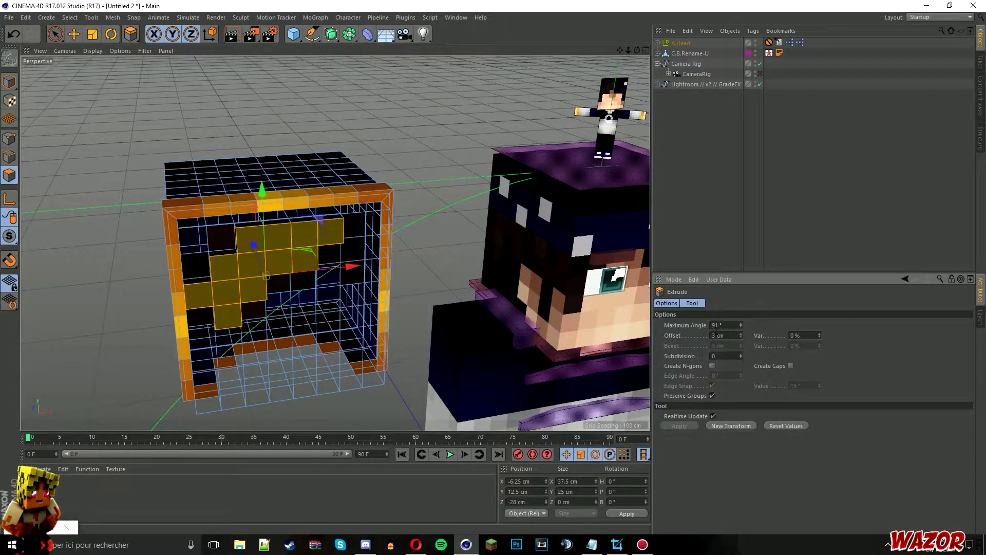
click(88, 65)
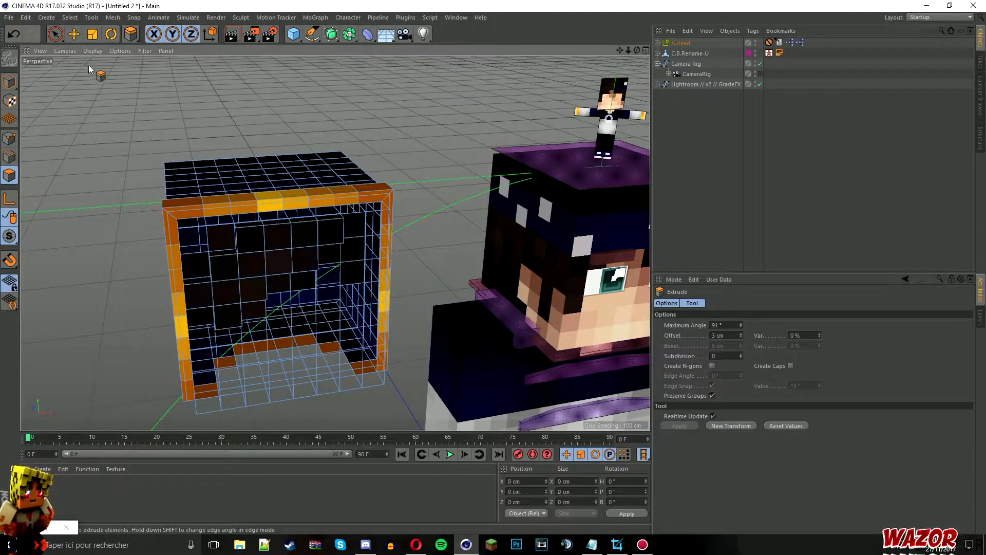
- Select a smaller group of central fringe polygons on Head2 and extrude them 2 cm
click(55, 34)
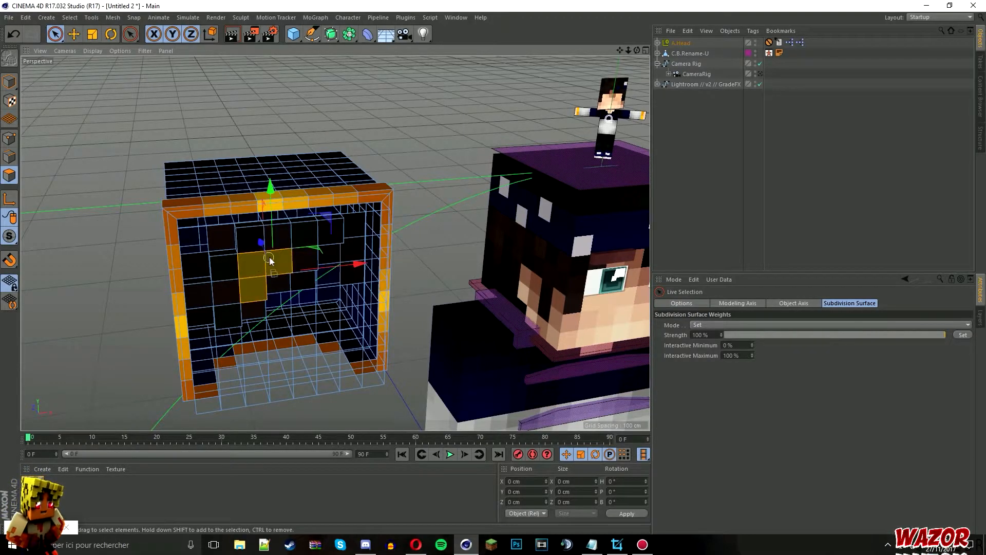
shift+drag(270, 257, 278, 236)
right_click(398, 245)
click(420, 311)
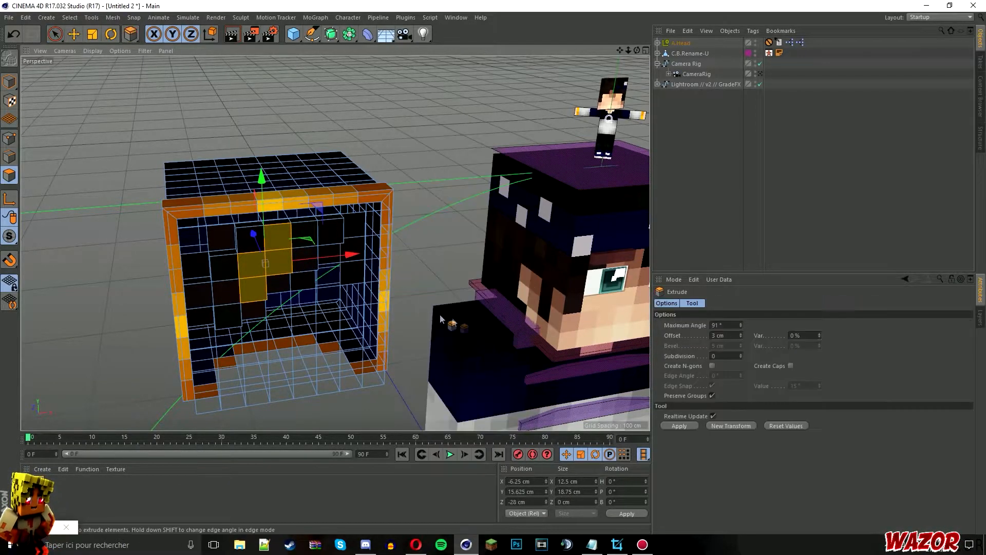
click(723, 336)
text(2)
key(Return)
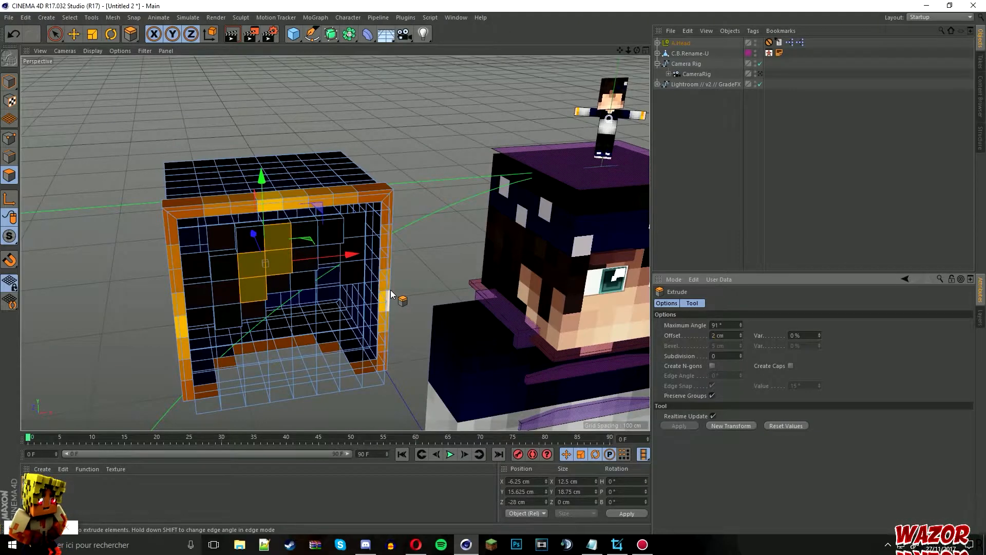
- Select all Head2 polygons and set their subdivision surface weight to 100%
click(60, 39)
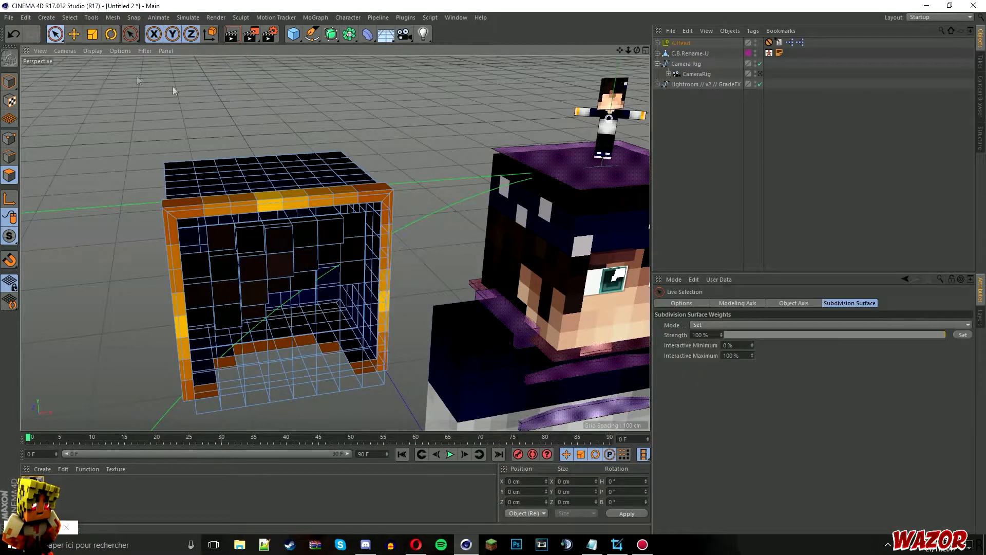
alt+drag(335, 243, 462, 216)
drag(637, 50, 544, 56)
key(ctrl+a)
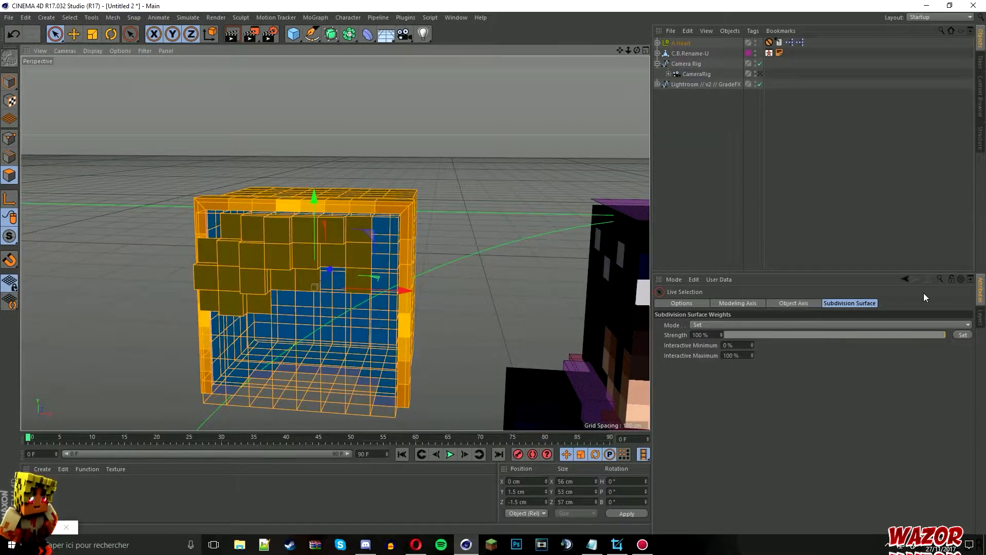
click(960, 338)
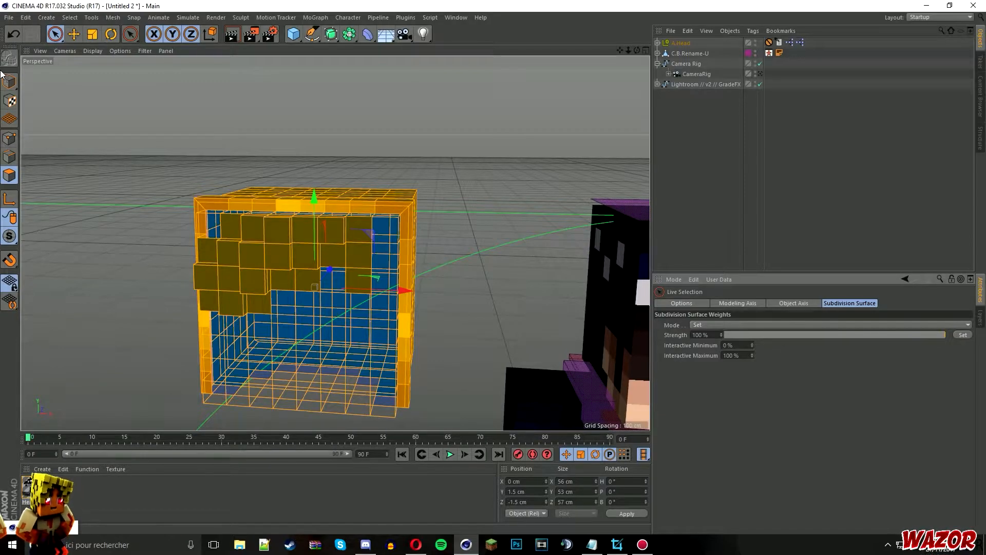
- Return to whole-object editing with the Move tool and bring the rig and both head parts into view
click(11, 87)
key(e)
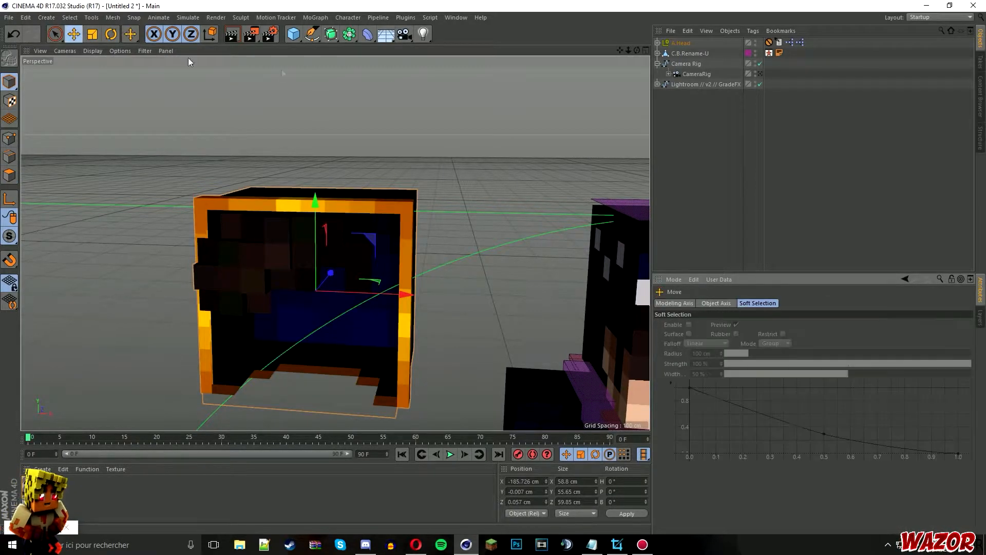
drag(628, 50, 555, 50)
drag(619, 50, 450, 183)
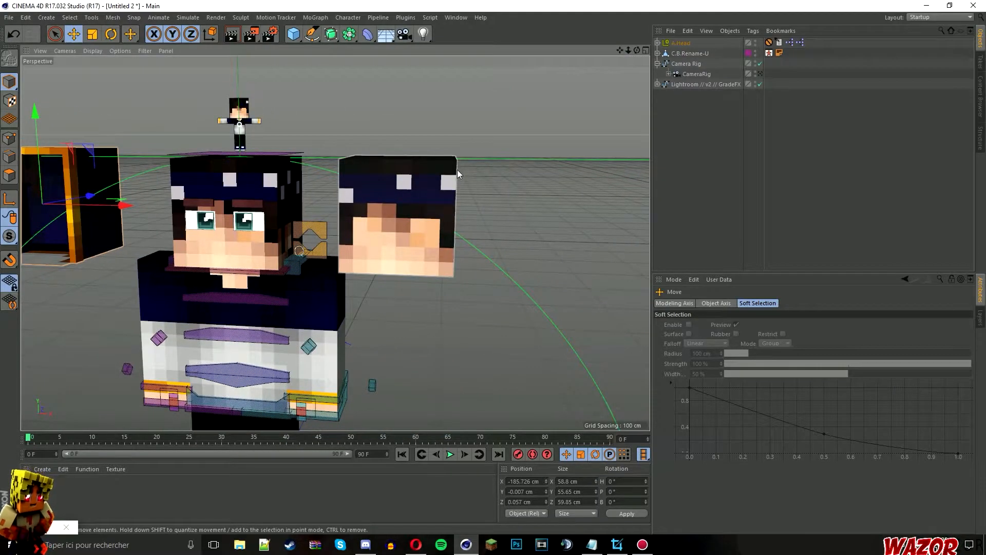
click(455, 227)
drag(460, 212, 529, 212)
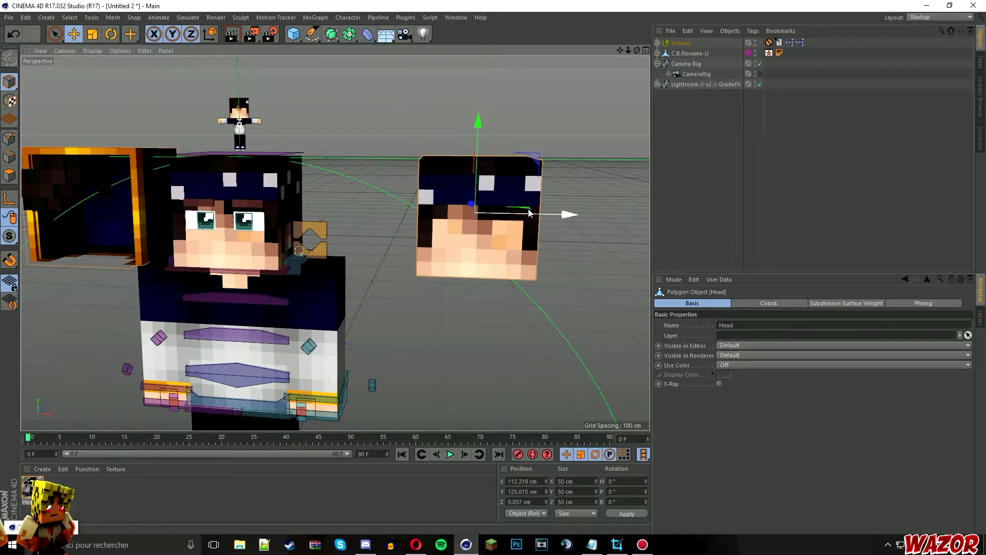
key(ctrl+z)
- Select Head's skin-coloured polygons on the front, both sides and underside with Live Selection and delete them
click(593, 168)
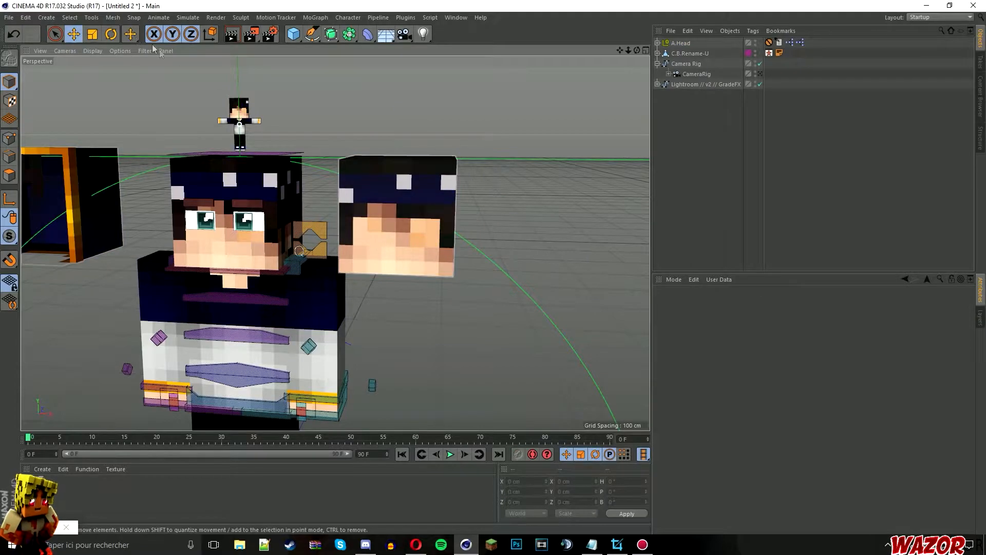
click(384, 232)
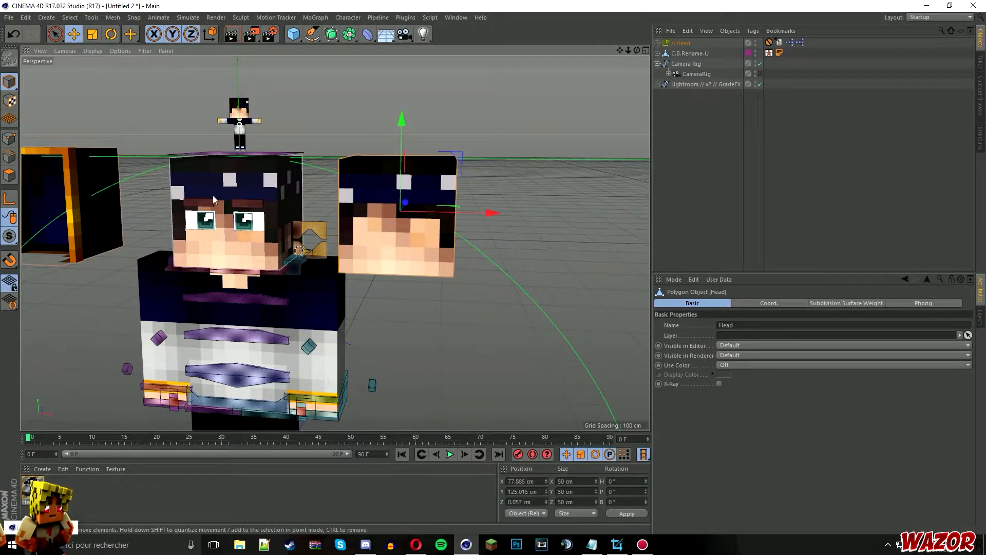
click(10, 174)
click(546, 233)
click(56, 35)
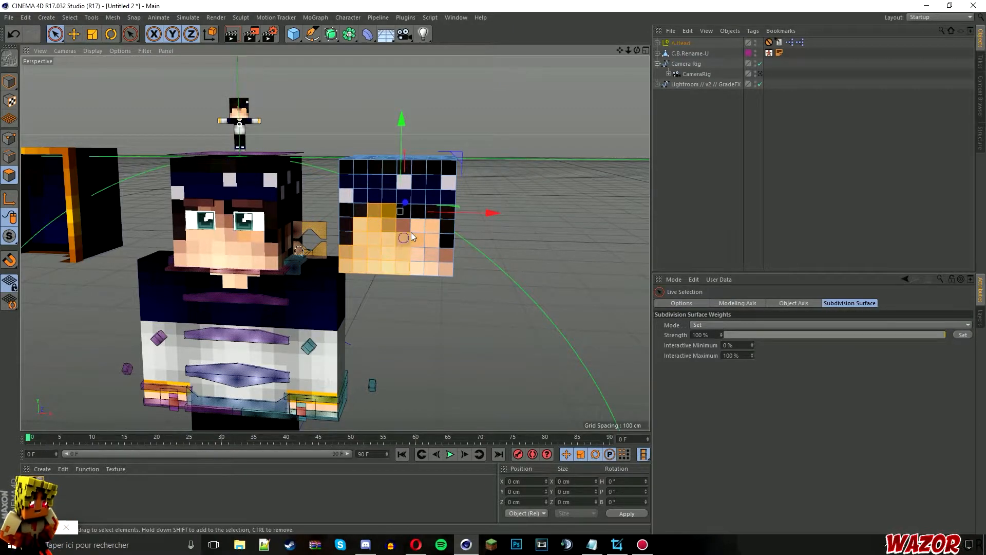
drag(423, 242, 363, 272)
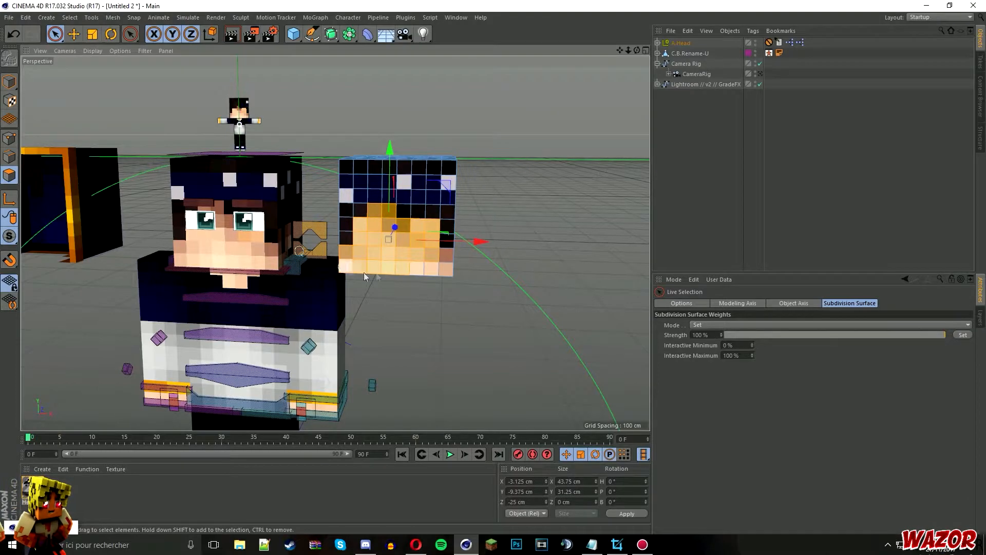
drag(637, 50, 558, 45)
shift+drag(450, 252, 411, 256)
scroll(433, 257, up, 5)
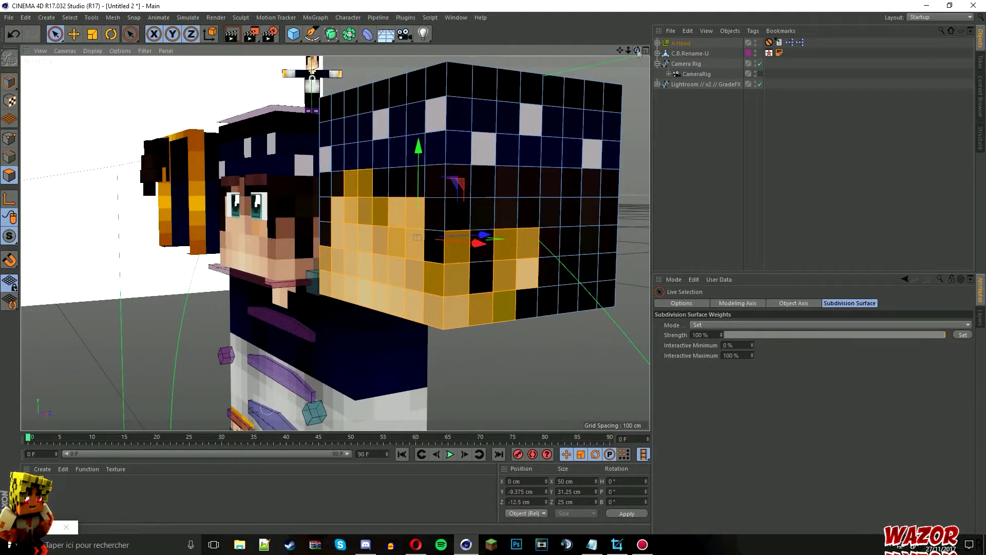
drag(636, 50, 719, 31)
shift+drag(259, 262, 268, 243)
drag(637, 50, 583, 5)
mouse_move(339, 283)
shift+mouse_down()
mouse_move(331, 293)
mouse_move(442, 339)
shift+mouse_up()
mouse_move(637, 50)
mouse_down()
mouse_move(637, 72)
mouse_move(639, 50)
mouse_up()
key(Delete)
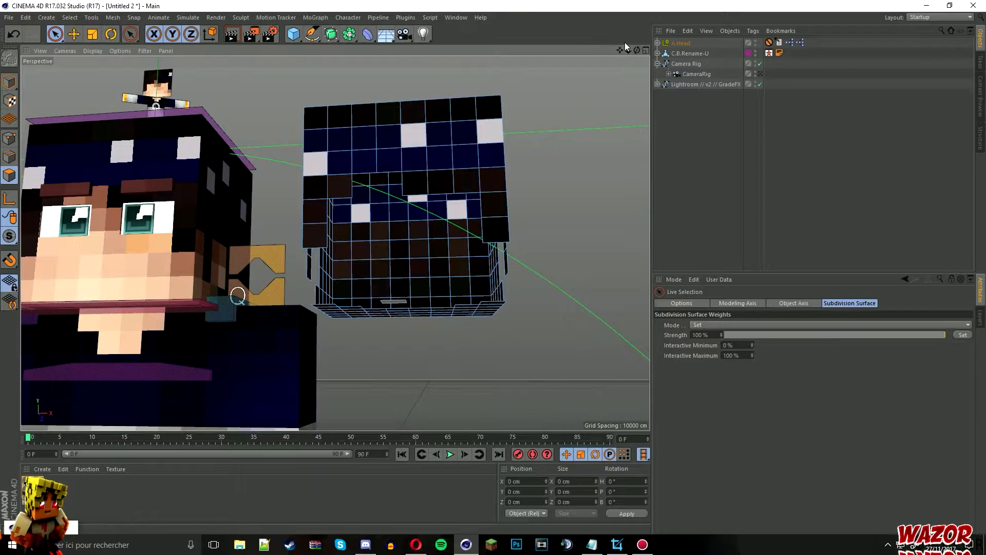
- Loop-select the two headband rows of polygons around Head and extrude them 2 cm
drag(636, 50, 632, 78)
key(u)
key(l)
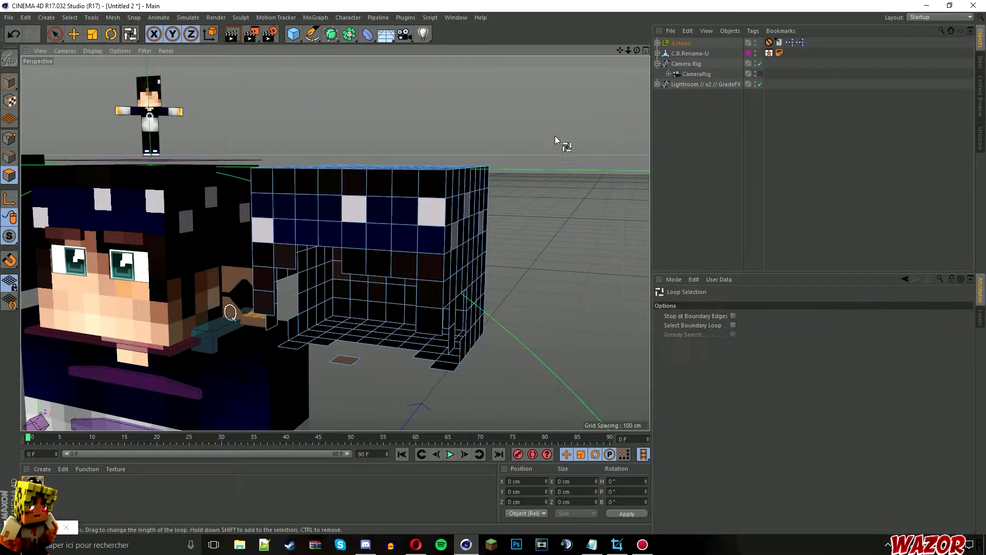
click(439, 209)
shift+click(443, 235)
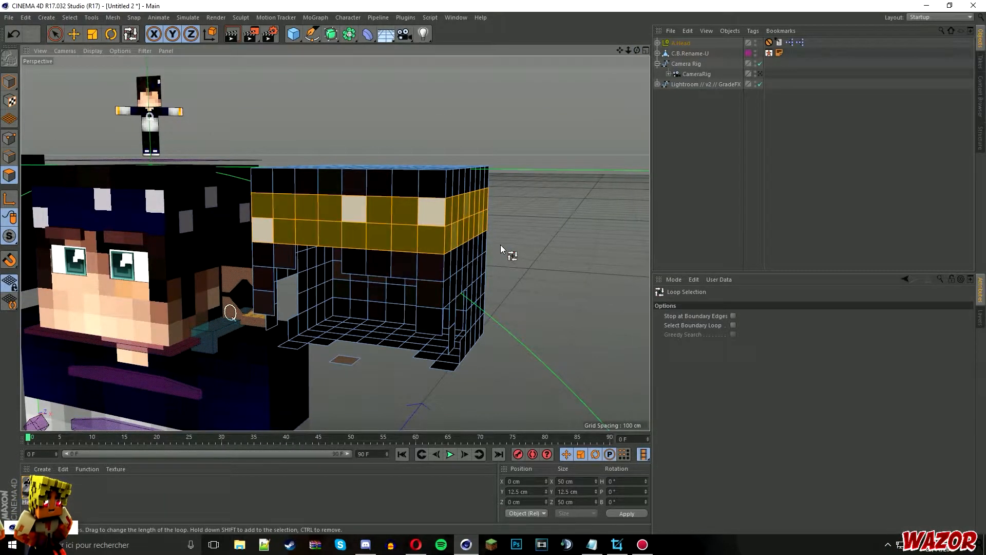
shift+click(448, 255)
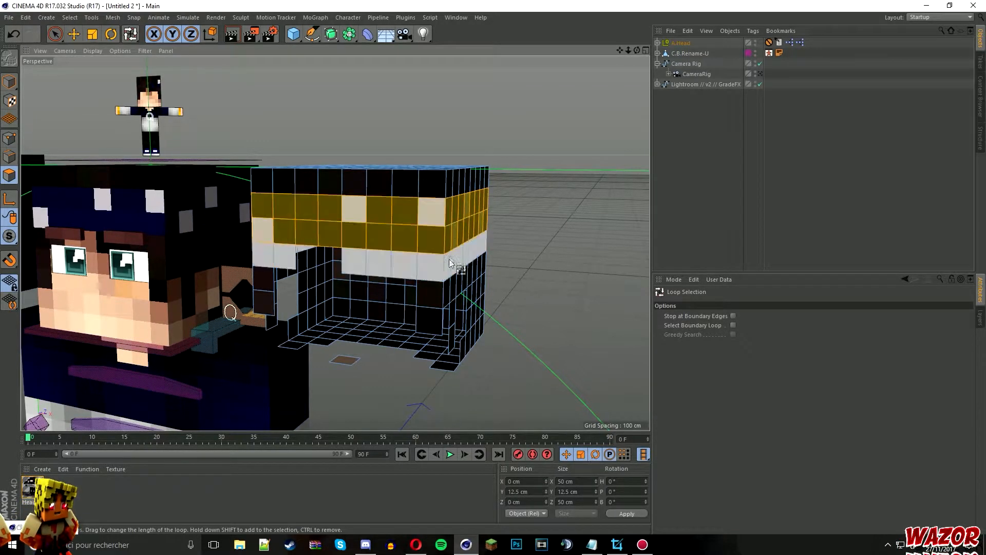
right_click(547, 247)
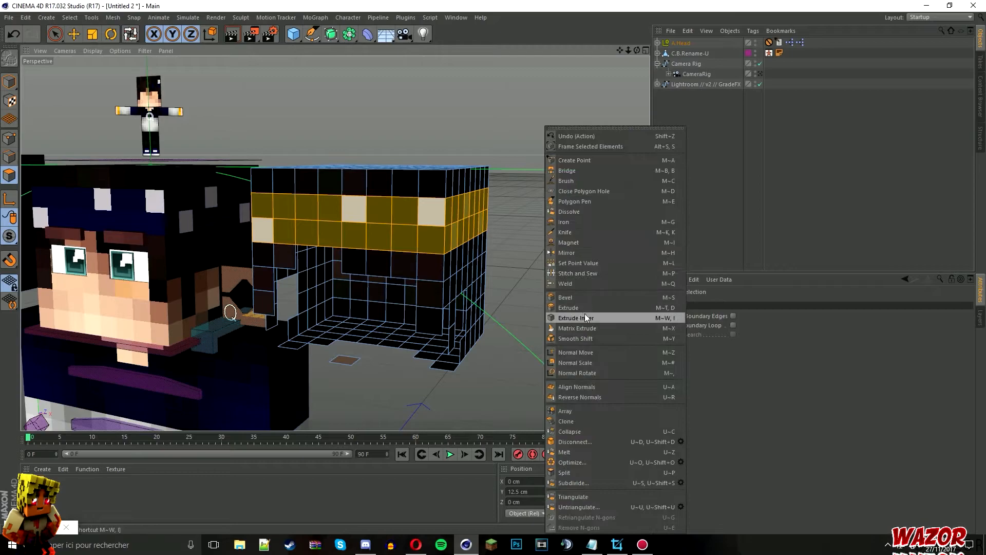
click(580, 308)
click(680, 424)
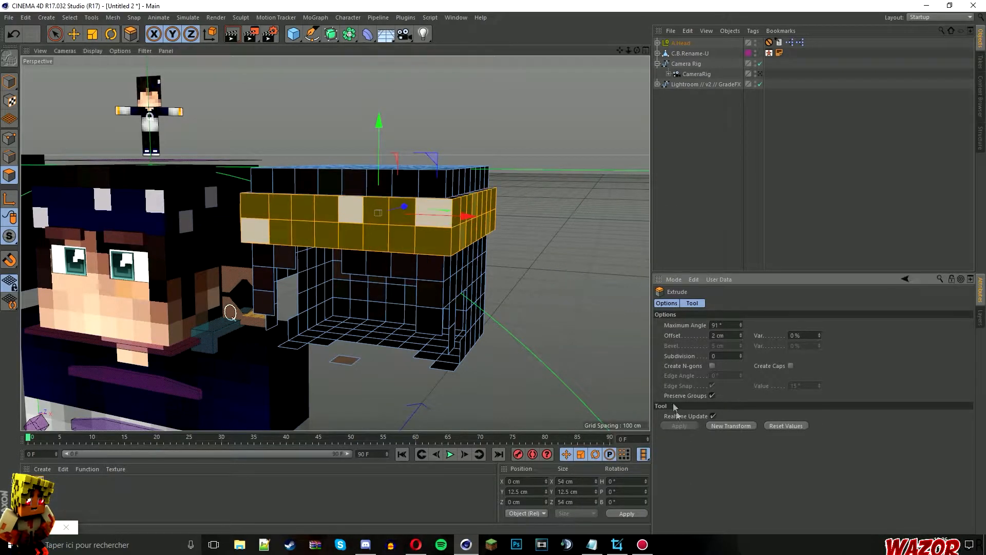
click(53, 34)
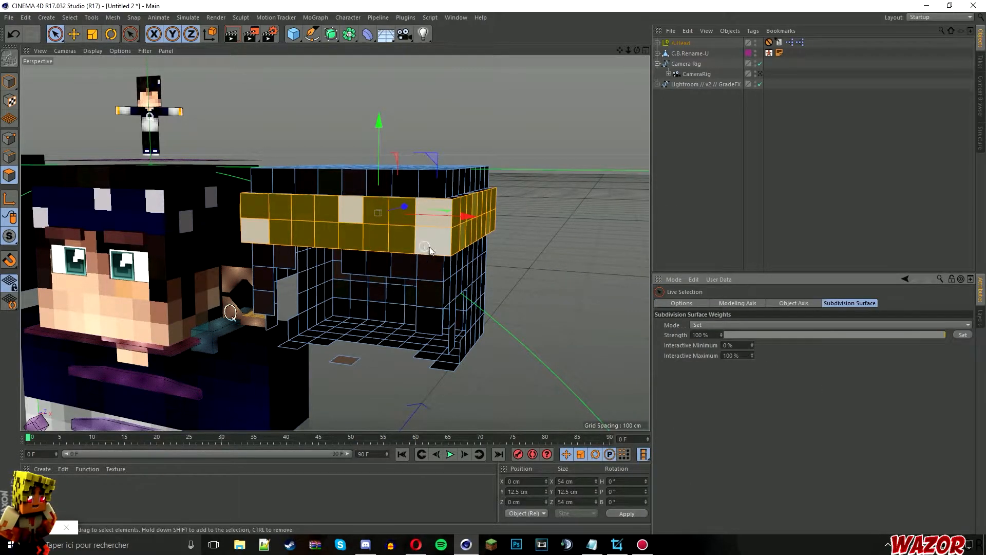
key(ctrl+shift+a)
click(433, 213)
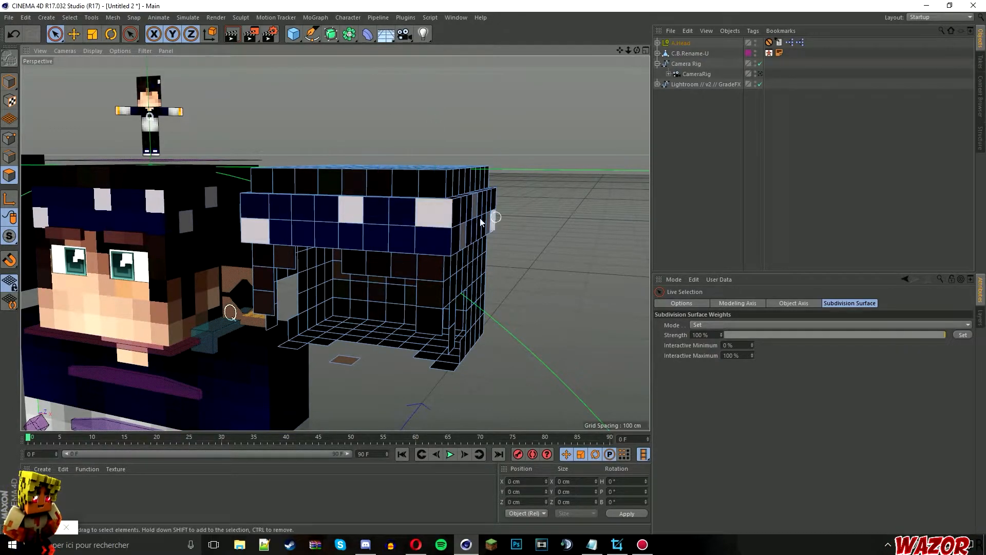
key(ctrl+z)
drag(627, 50, 740, 66)
scroll(80, 250, up, 5)
alt+drag(79, 250, 85, 277)
scroll(85, 250, up, 3)
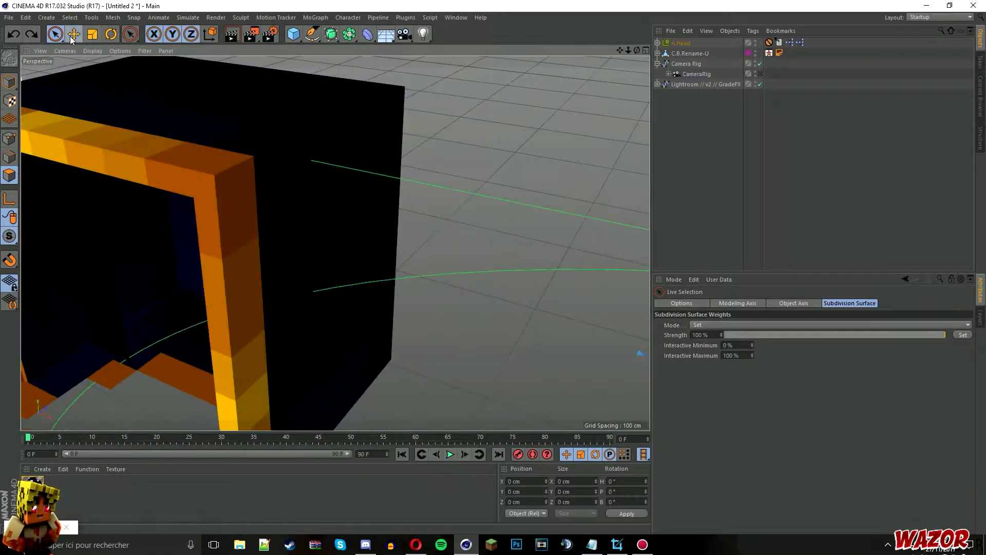
click(71, 38)
scroll(60, 252, down, 8)
drag(636, 50, 506, 230)
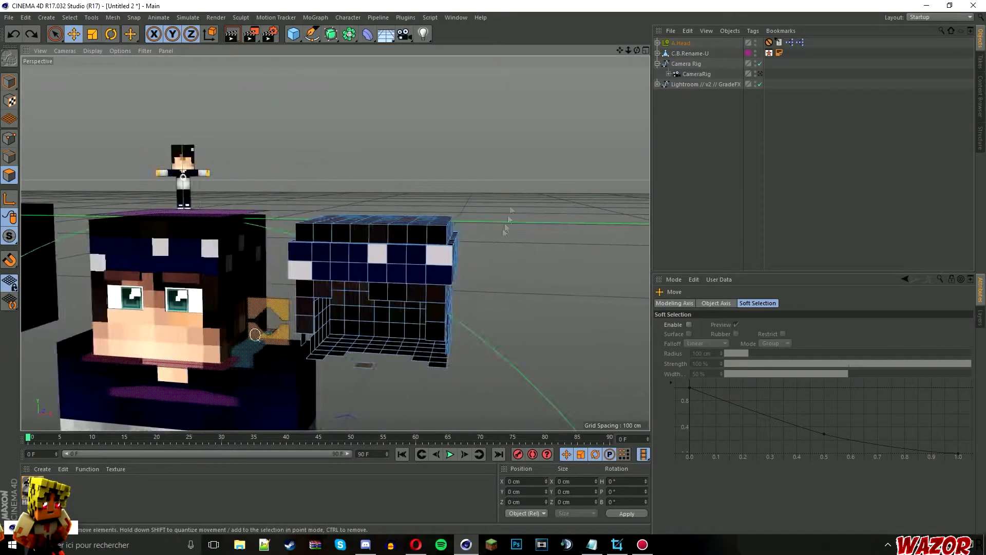
scroll(493, 241, up, 4)
- Select all the white square polygons around Head's headband and extrude them 1 cm
click(55, 34)
click(307, 258)
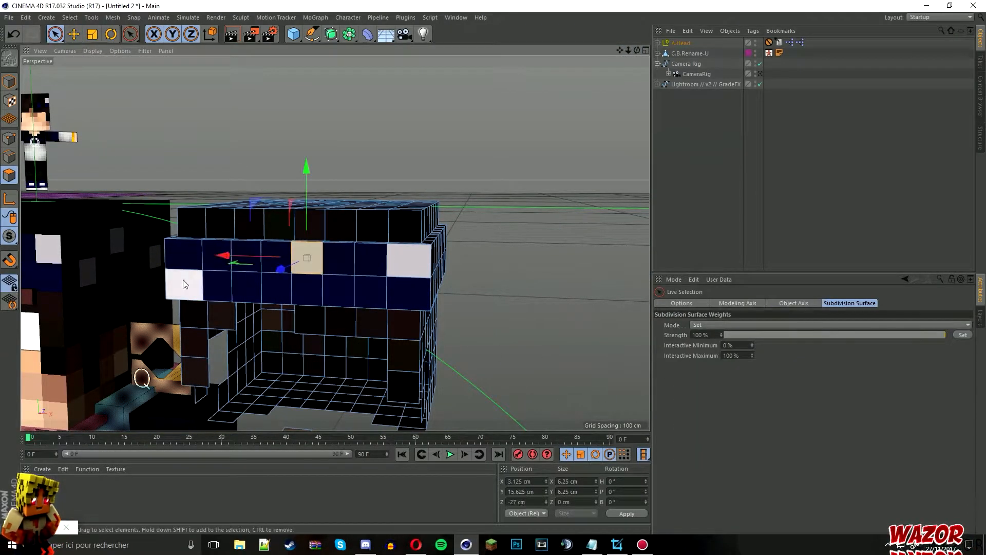
shift+click(184, 280)
shift+click(409, 261)
shift+click(424, 291)
mouse_move(637, 51)
mouse_down()
mouse_move(513, 54)
mouse_move(575, 51)
mouse_move(483, 67)
mouse_up()
shift+click(492, 251)
shift+click(593, 293)
shift+click(597, 339)
shift+click(475, 300)
shift+click(391, 338)
mouse_move(620, 50)
mouse_down()
mouse_move(465, 39)
mouse_move(518, 64)
mouse_up()
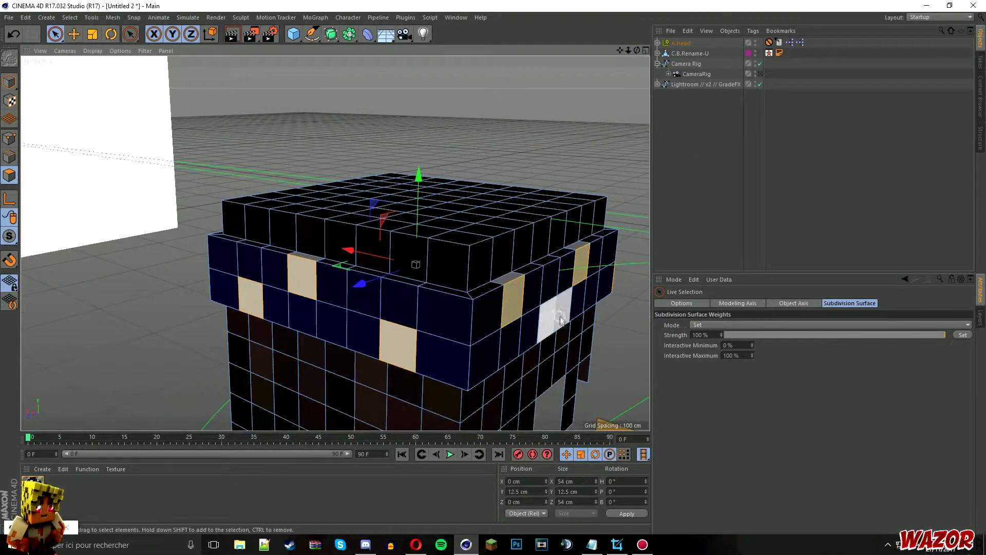
drag(637, 50, 482, 36)
right_click(643, 265)
click(677, 309)
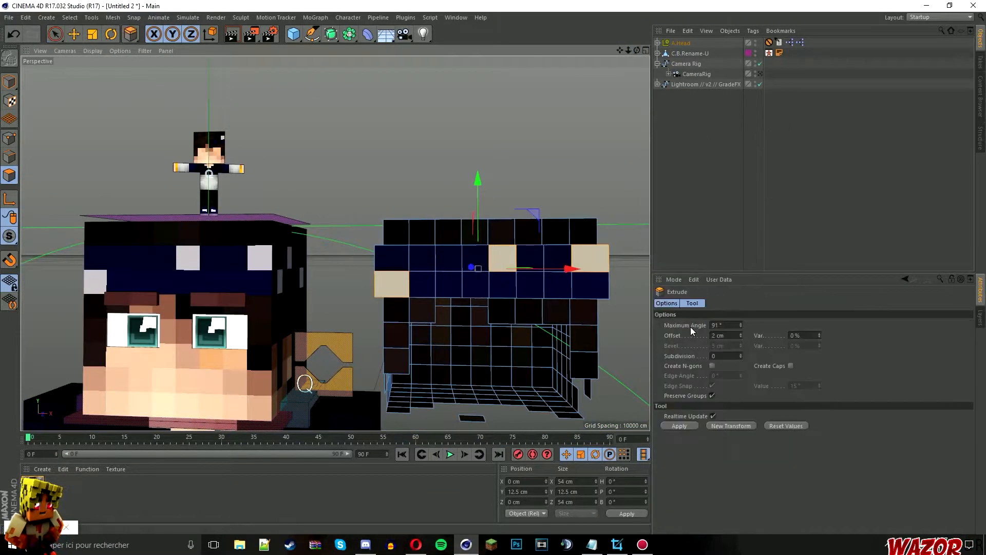
click(724, 335)
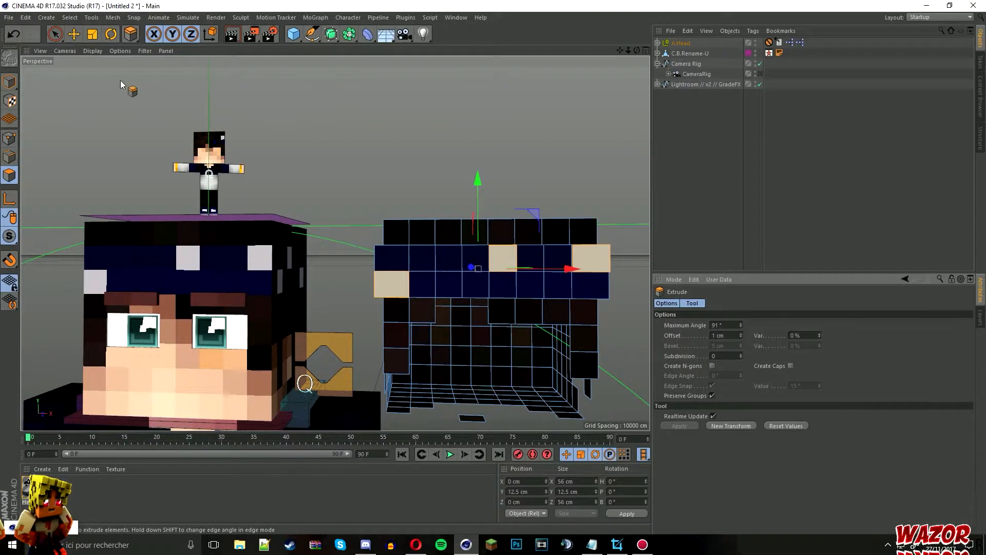
- Return to whole-object editing and set Head's X position to 0 cm
click(55, 36)
click(74, 35)
click(27, 93)
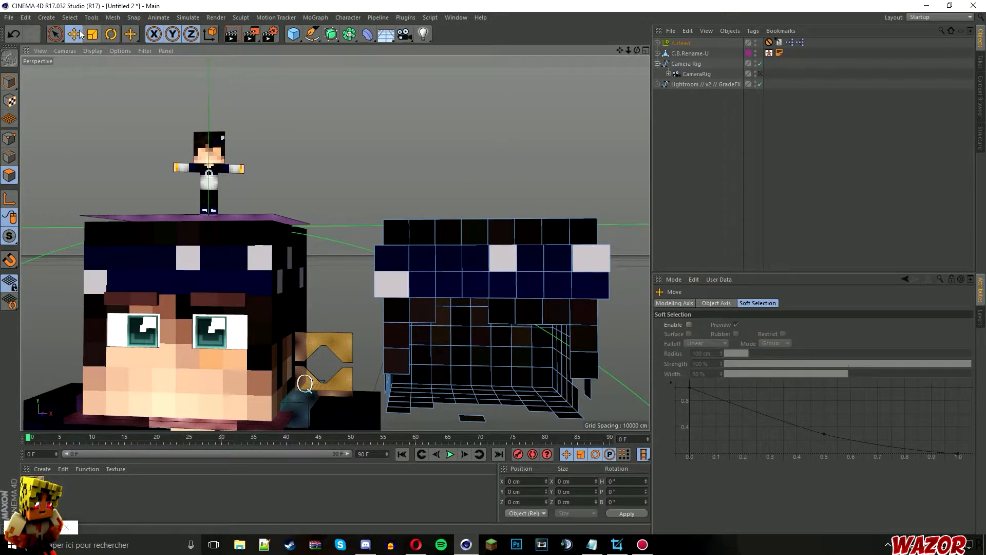
click(11, 83)
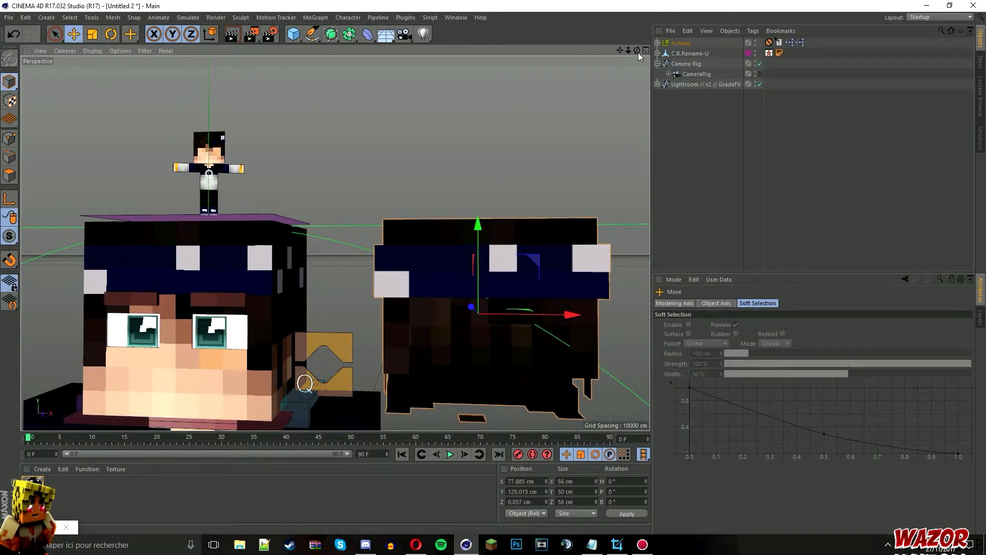
drag(629, 51, 534, 61)
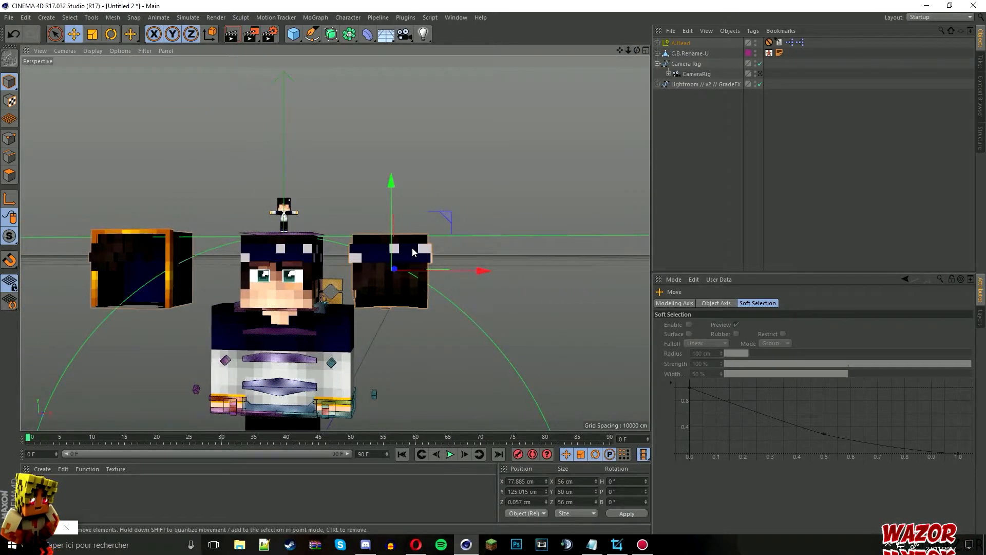
click(412, 248)
double_click(524, 481)
text(0)
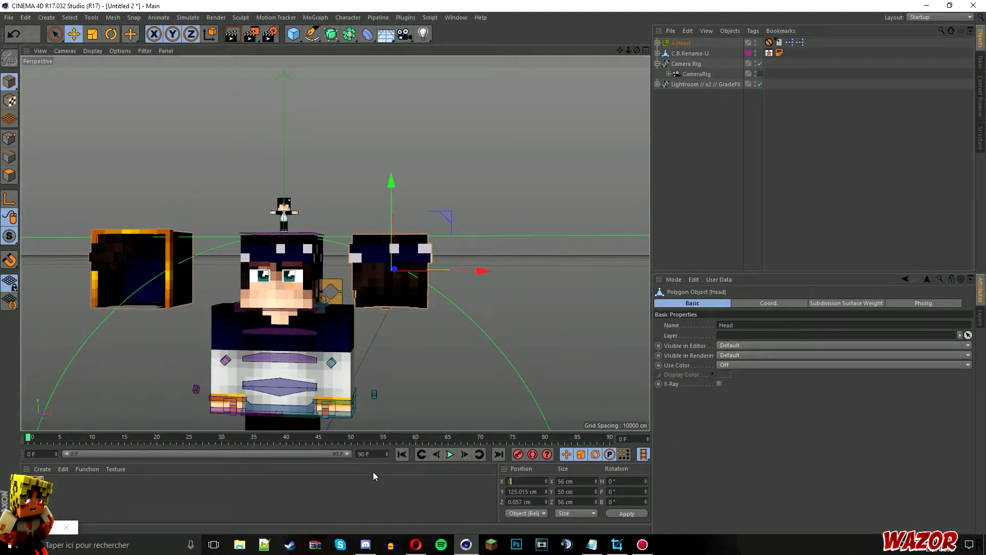
key(Return)
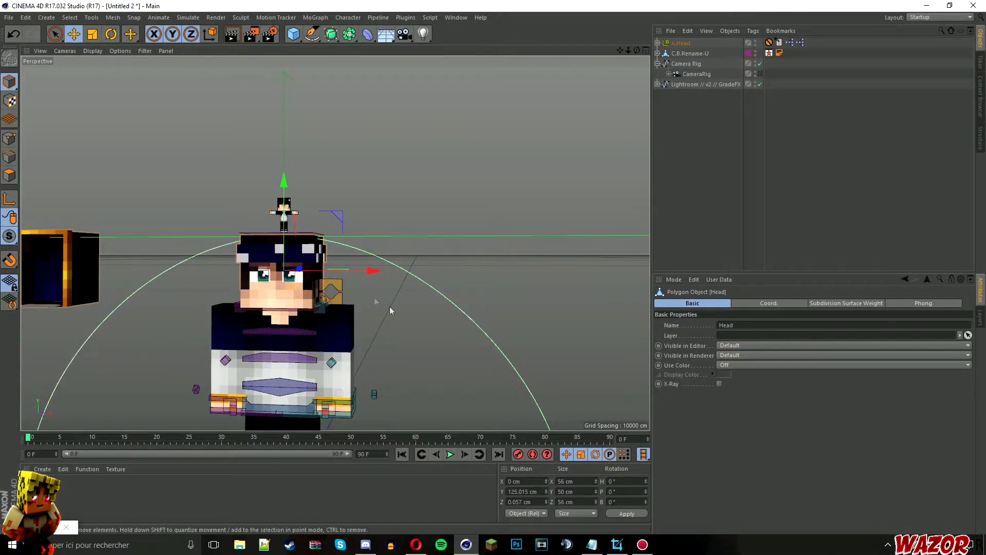
- Select Head2, set its X position to 0 cm and clear the selection
click(97, 268)
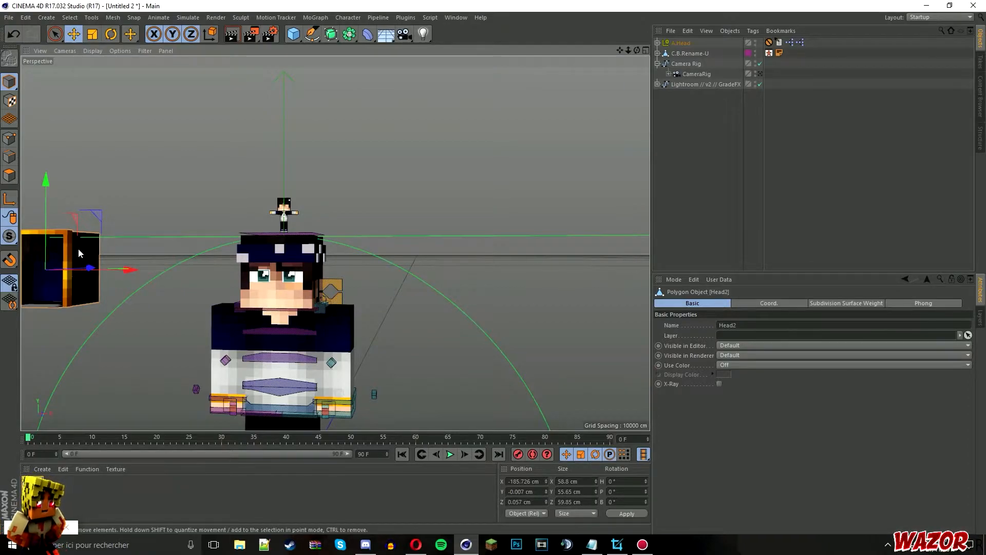
click(537, 481)
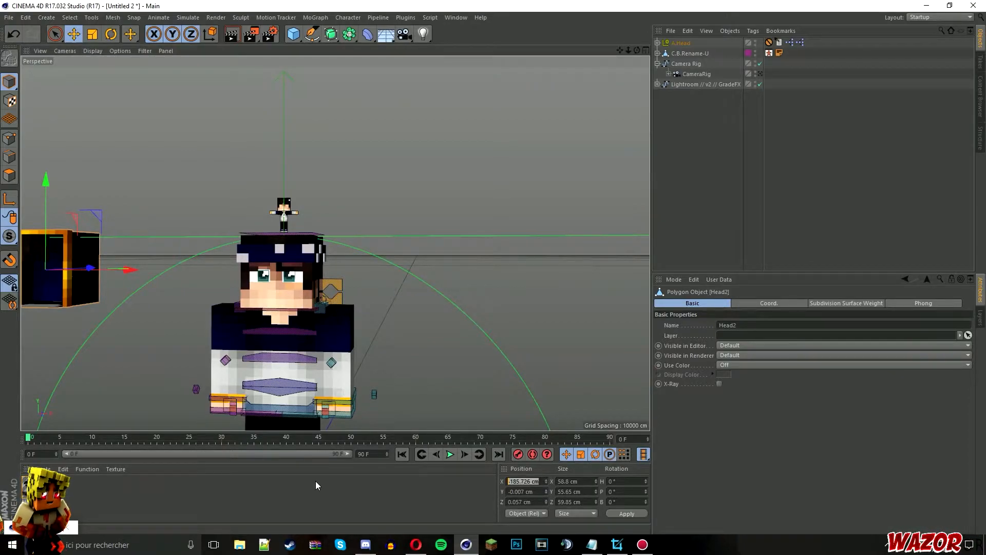
text(0)
key(Return)
click(460, 222)
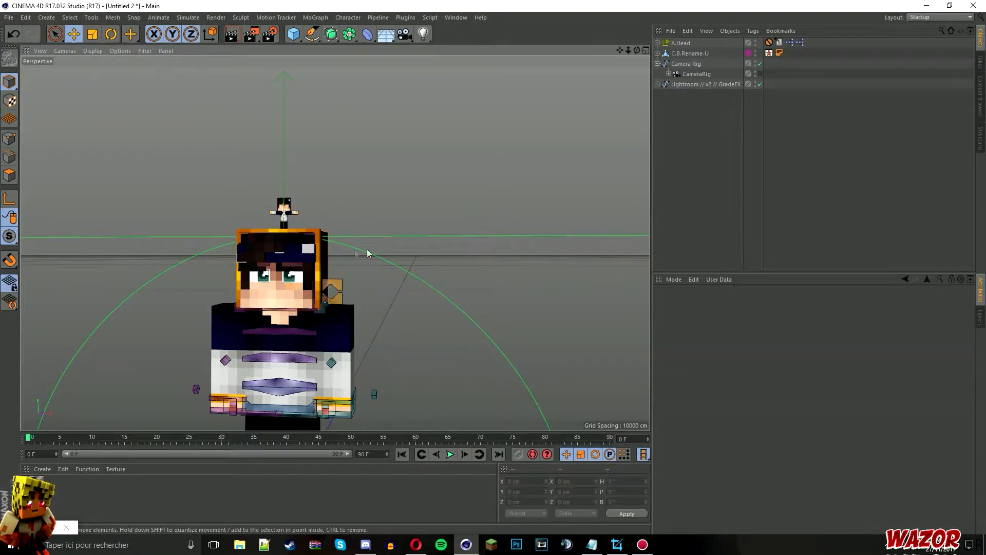
- Select the C.B.Shoulder.L and C.B.Arm.L.Goal controllers and slide them along X away from the torso
scroll(349, 246, up, 3)
drag(637, 50, 568, 56)
alt+middle_drag(317, 321, 360, 108)
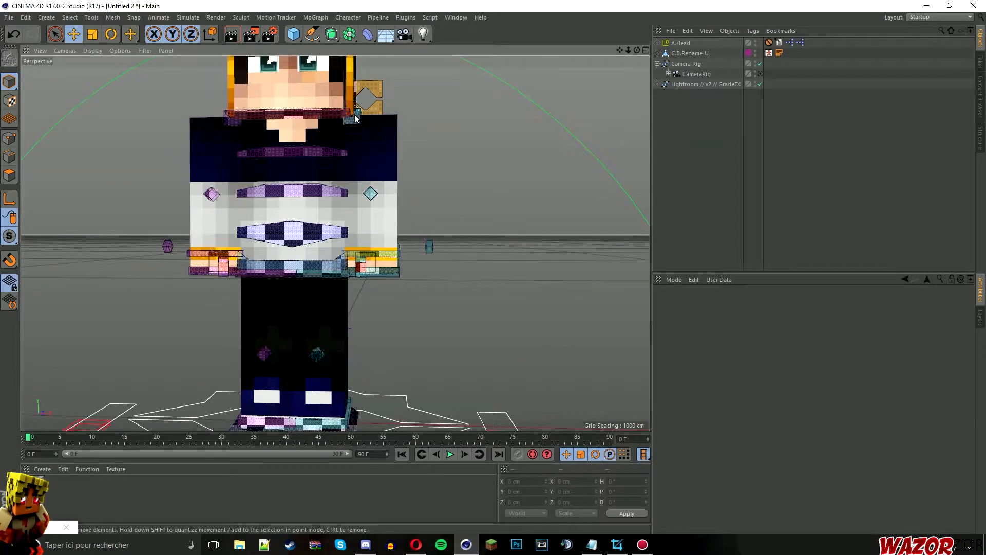
click(369, 133)
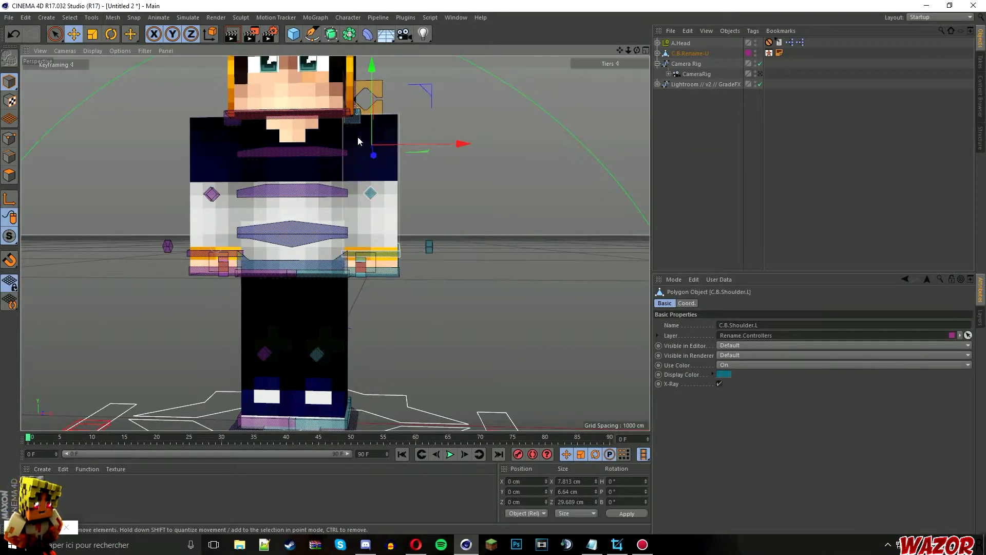
shift+click(382, 273)
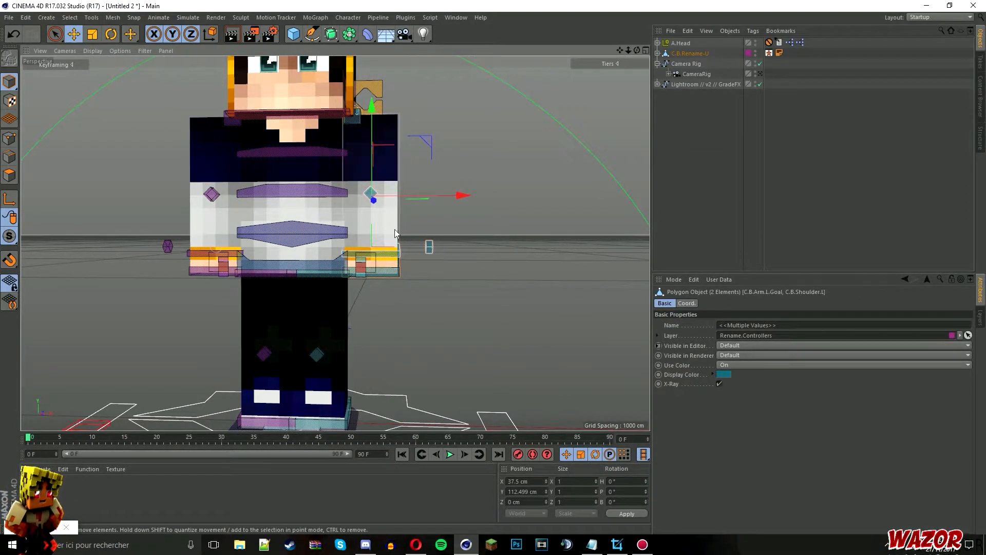
drag(411, 194, 534, 196)
click(403, 192)
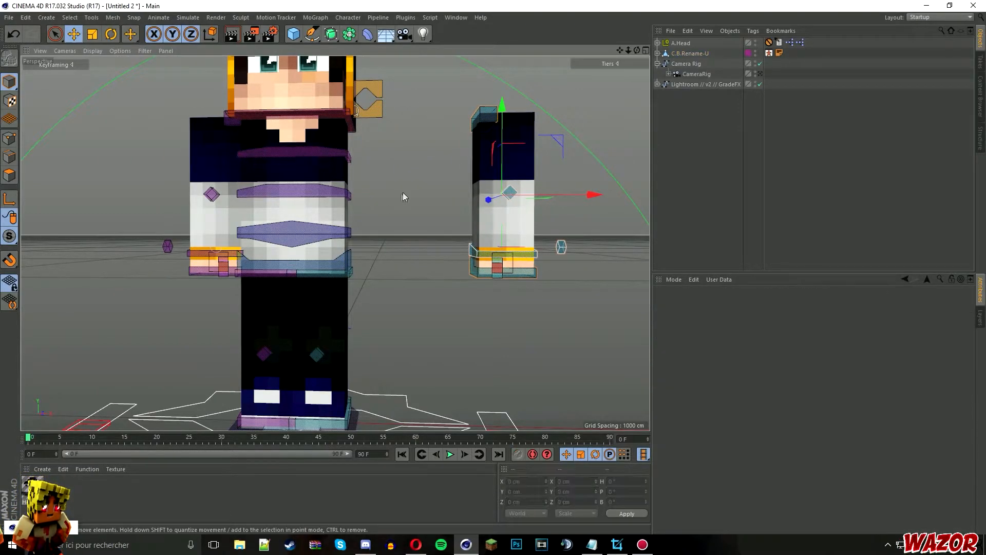
- Select the C.B.Shoulder.R and C.B.Arm.R.Goal controllers and slide them about 55 cm along X away from the torso
click(229, 120)
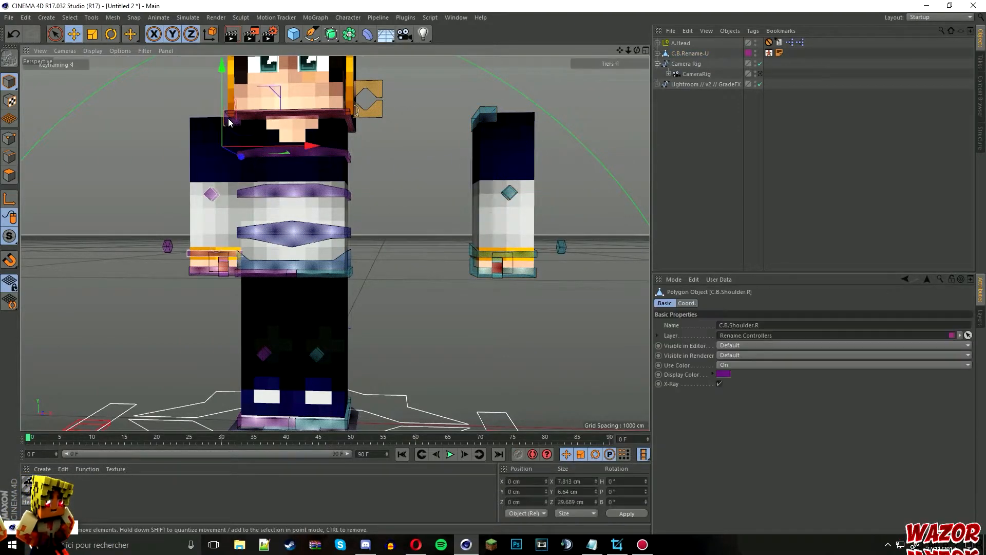
shift+click(233, 270)
drag(262, 198, 153, 197)
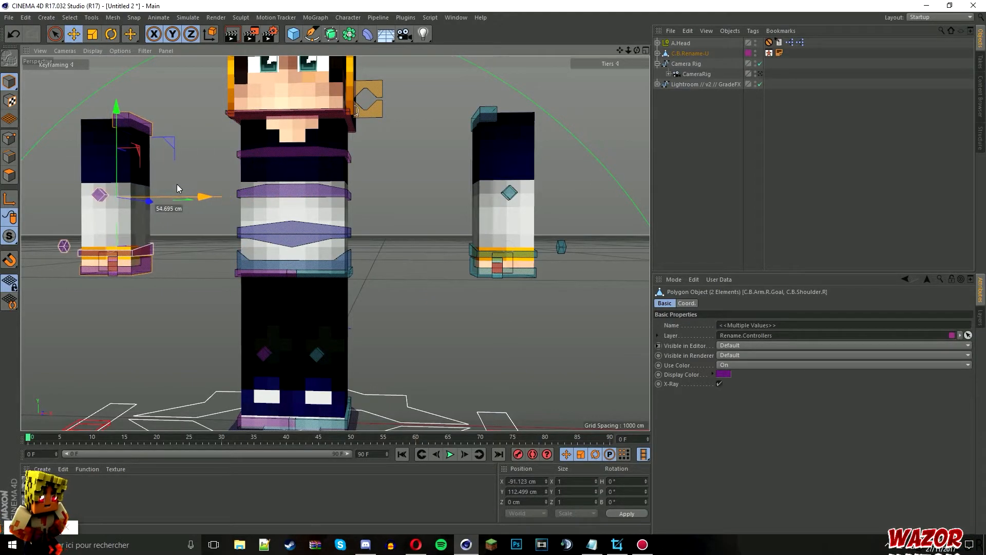
- Slide Head off the character to about X 89 cm and select all of its polygons before resuming whole-object editing
drag(620, 50, 607, 148)
click(323, 180)
ctrl+drag(323, 180, 349, 161)
click(447, 159)
click(8, 175)
key(ctrl+a)
click(8, 82)
click(74, 34)
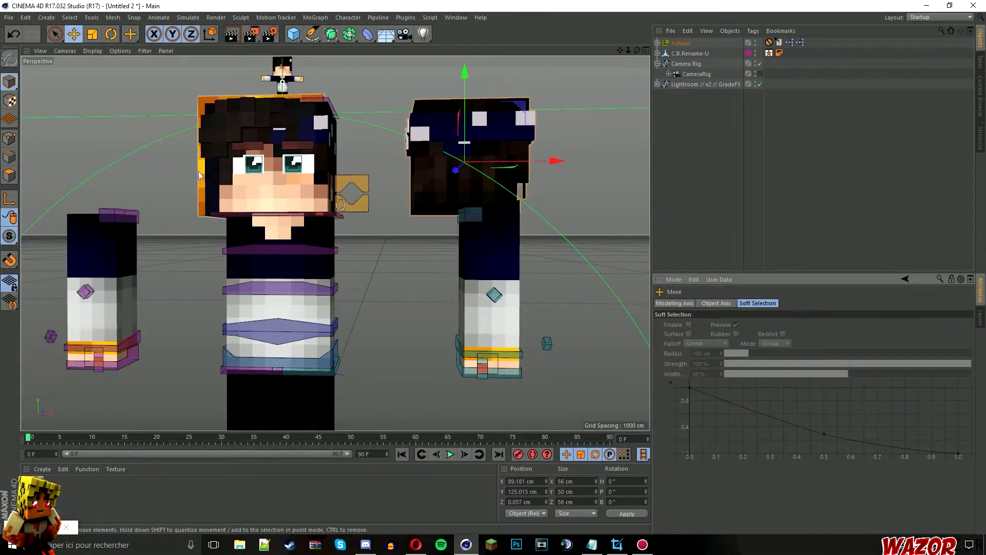
- Reset Head2's X position to 0 cm so it sits on the character's head
click(246, 118)
drag(537, 481, 321, 462)
text(0)
key(Return)
- Select Head and set its X position back to 0 cm
click(441, 134)
click(680, 43)
click(465, 177)
drag(536, 481, 495, 480)
text(0)
key(Return)
click(112, 280)
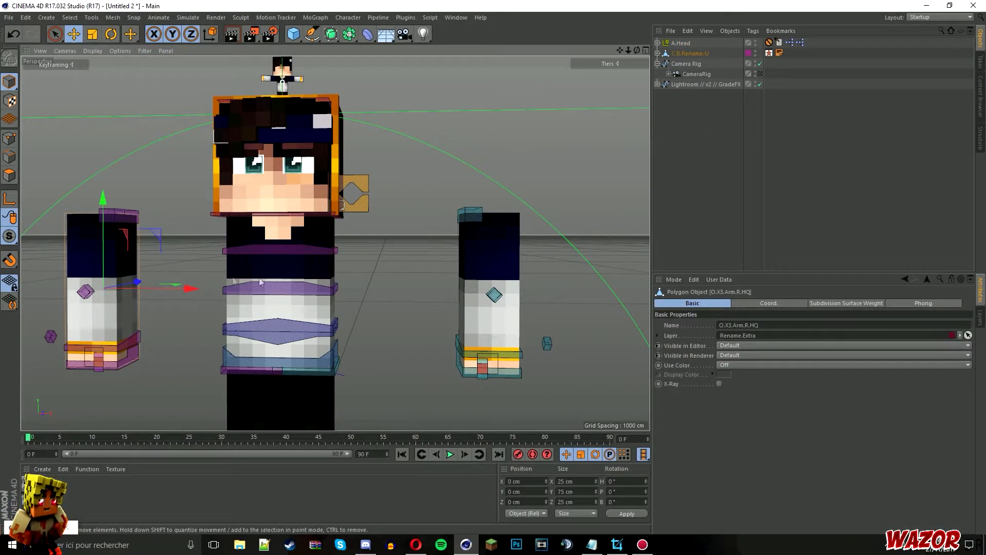
shift+click(503, 265)
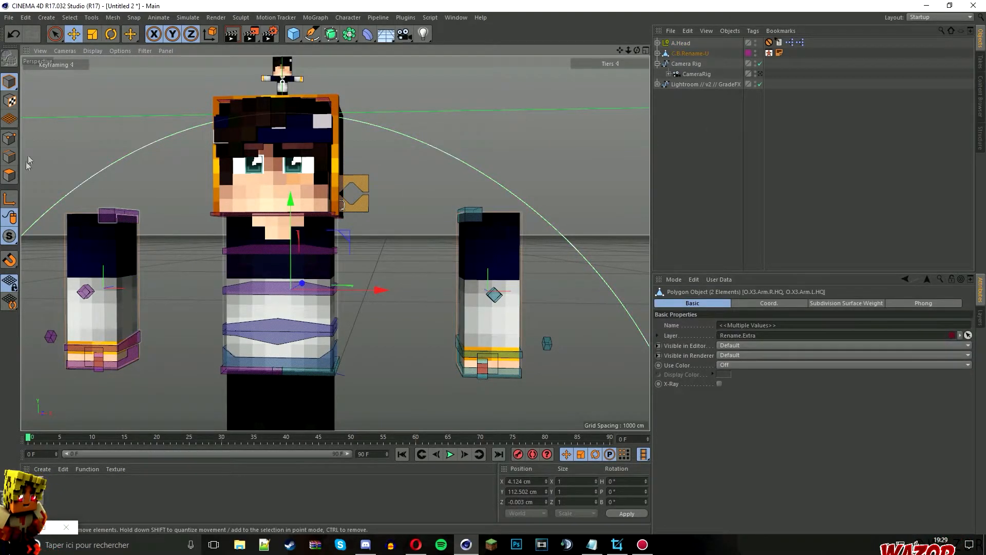
click(10, 175)
drag(620, 50, 420, 159)
click(50, 64)
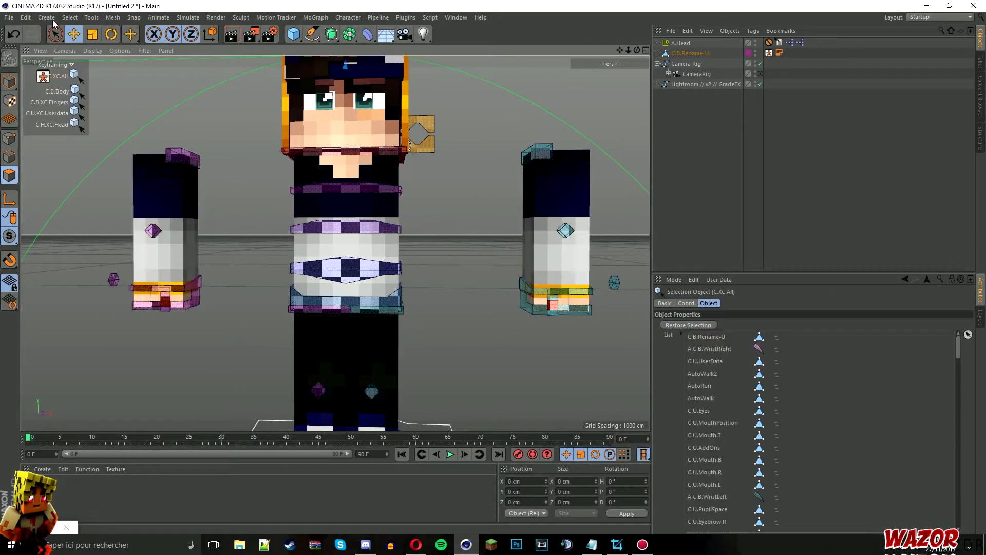
click(55, 34)
key(u)
key(l)
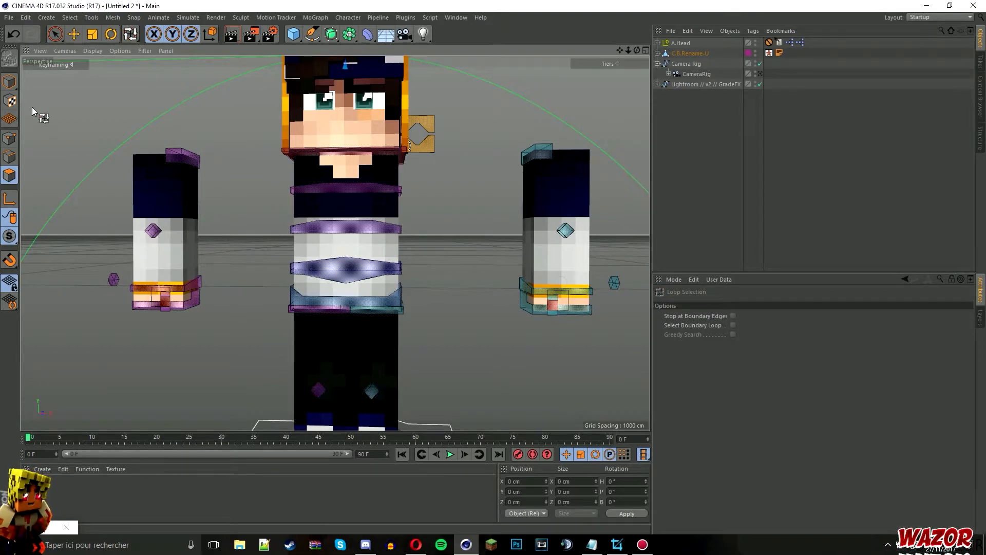
click(77, 37)
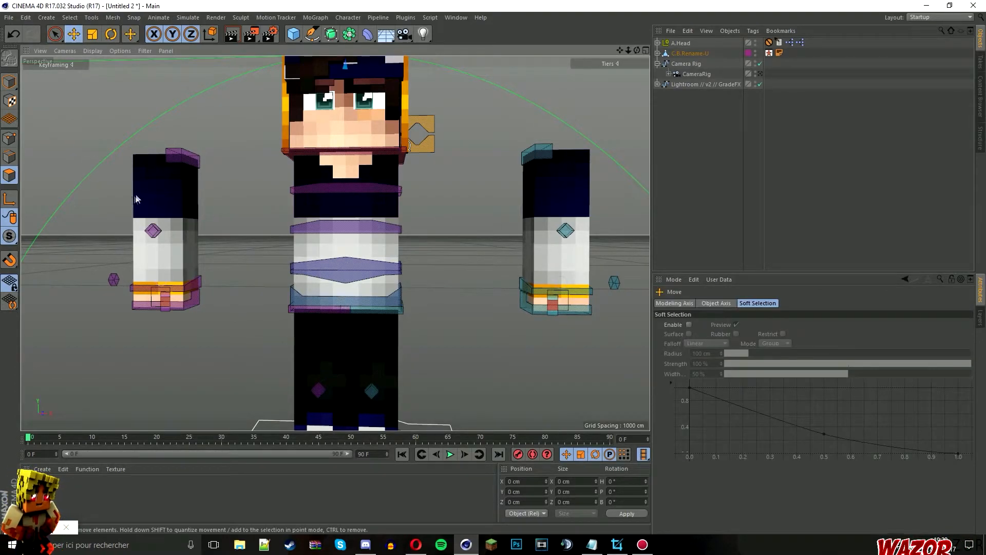
- Select the O.X3.Arm.R.HQ and O.X3.Arm.L.HQ meshes for polygon editing and clear their polygon selection
click(15, 85)
click(153, 202)
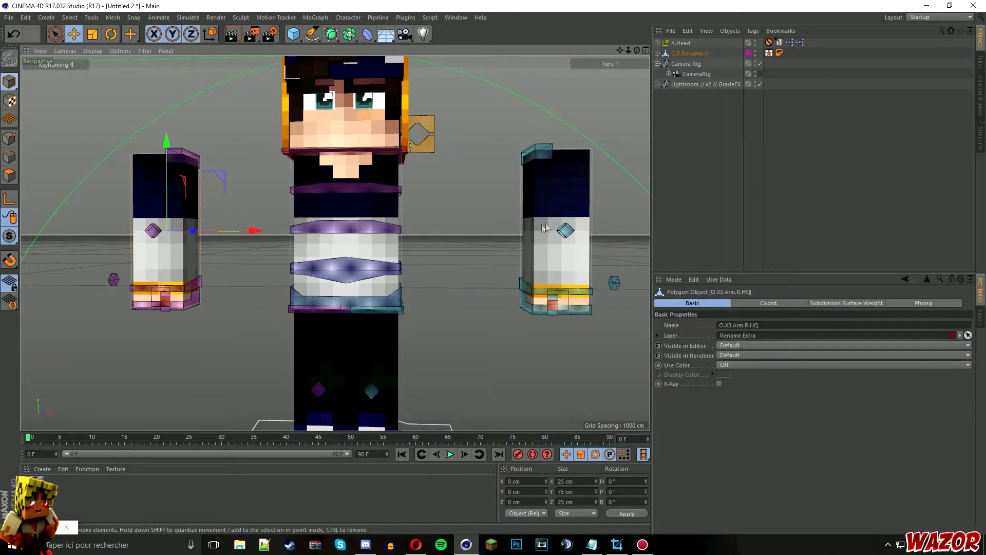
shift+click(558, 208)
click(9, 175)
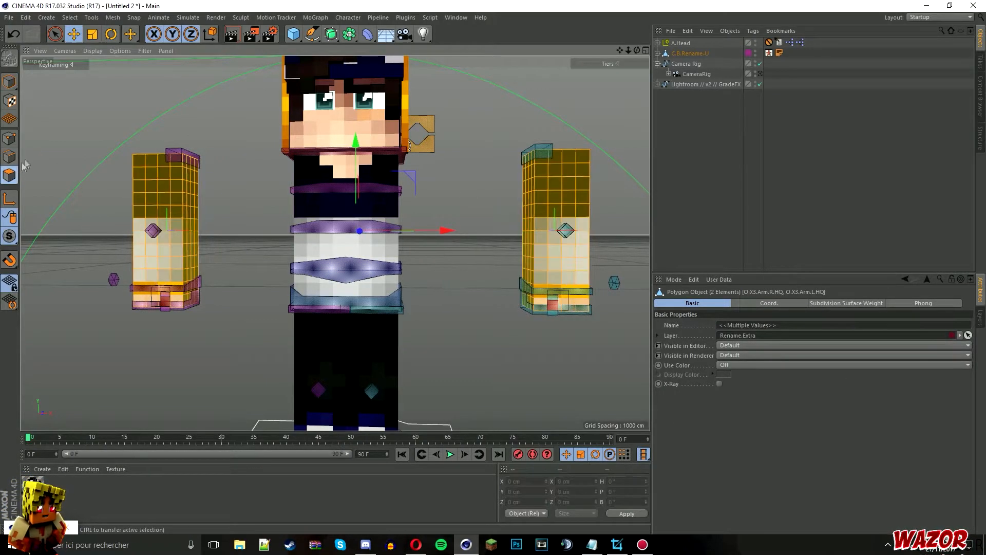
click(71, 64)
click(55, 34)
click(149, 124)
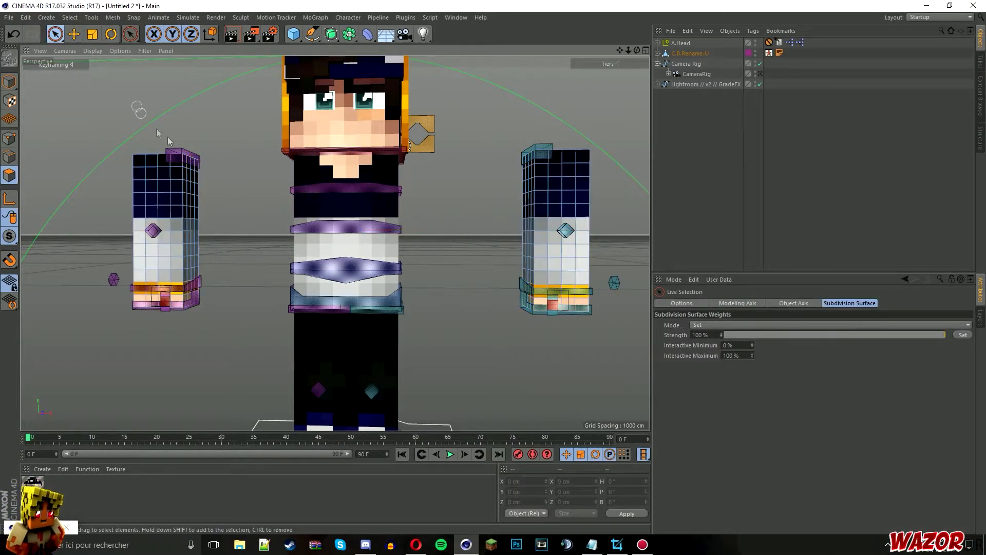
- Loop-select all the dark blue sleeve polygon rows on the upper part of both arms
right_click(217, 163)
click(241, 234)
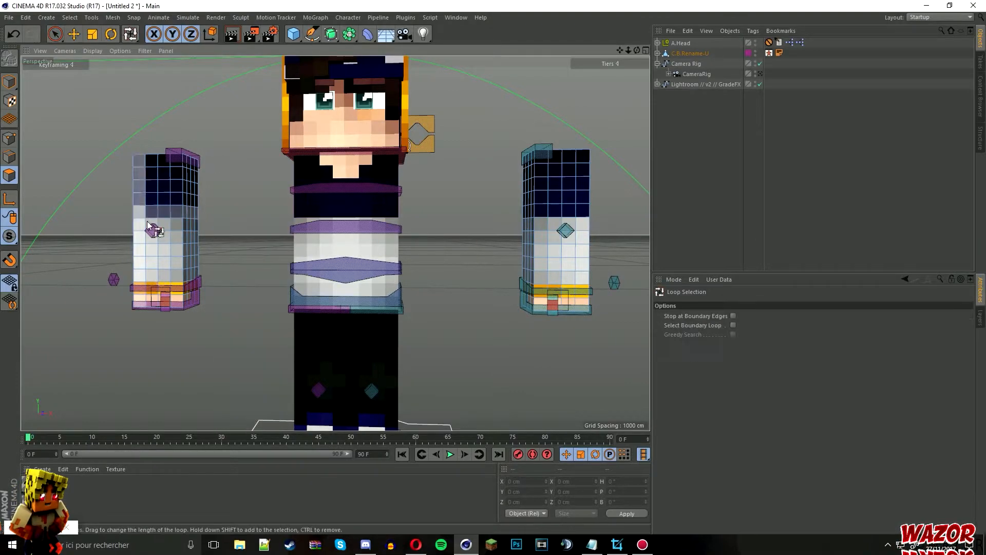
click(180, 212)
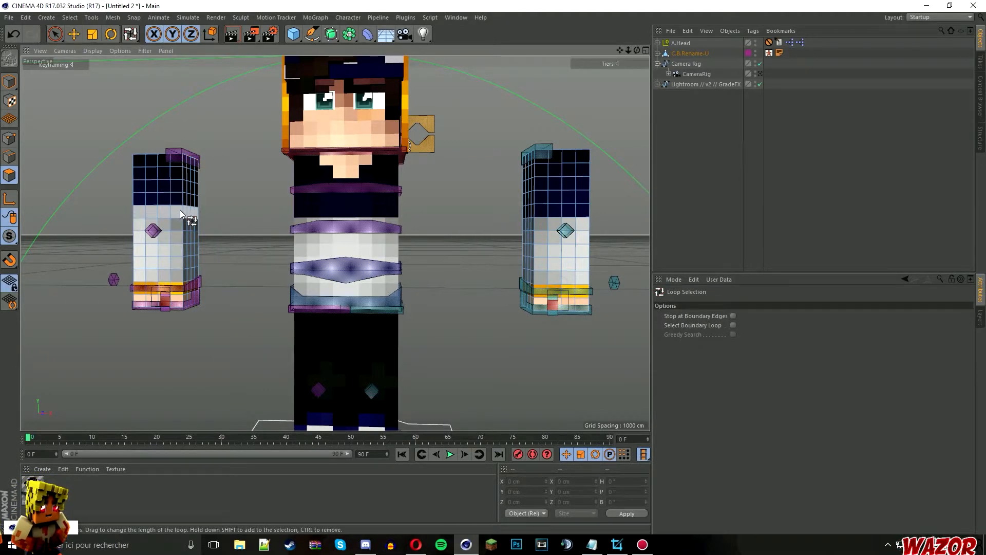
drag(180, 198, 209, 161)
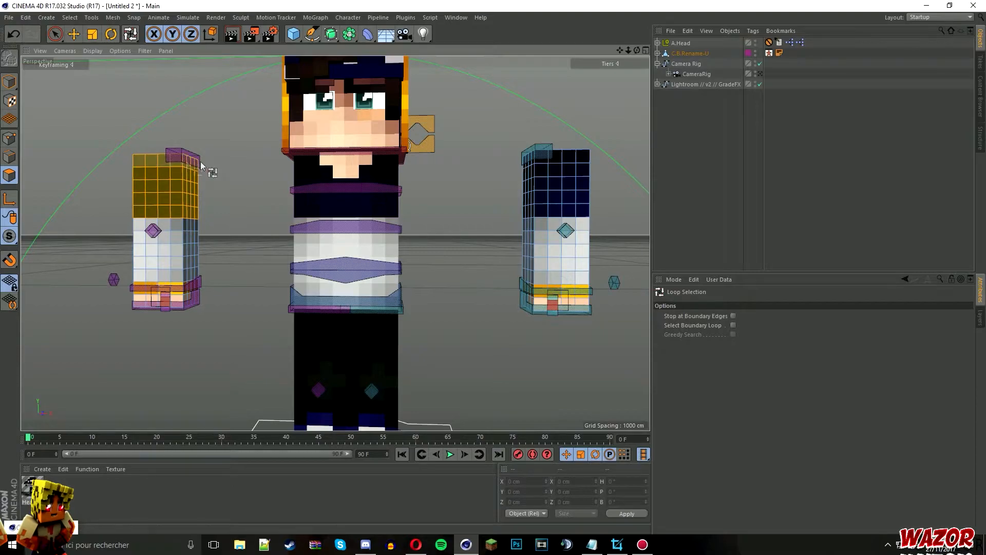
click(556, 160)
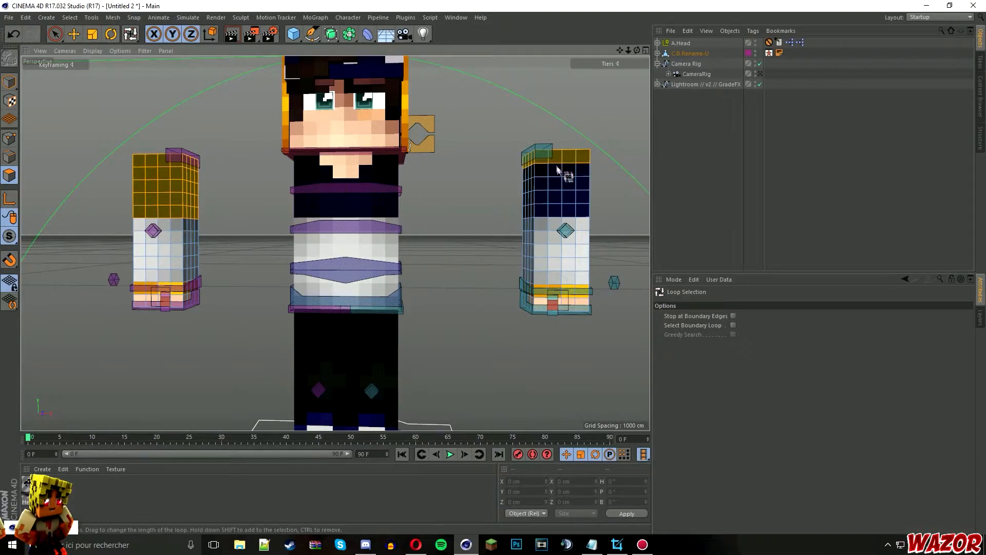
drag(560, 167, 587, 209)
- Extrude the selected sleeve polygons on both arms with an offset of 1.5 cm
right_click(587, 210)
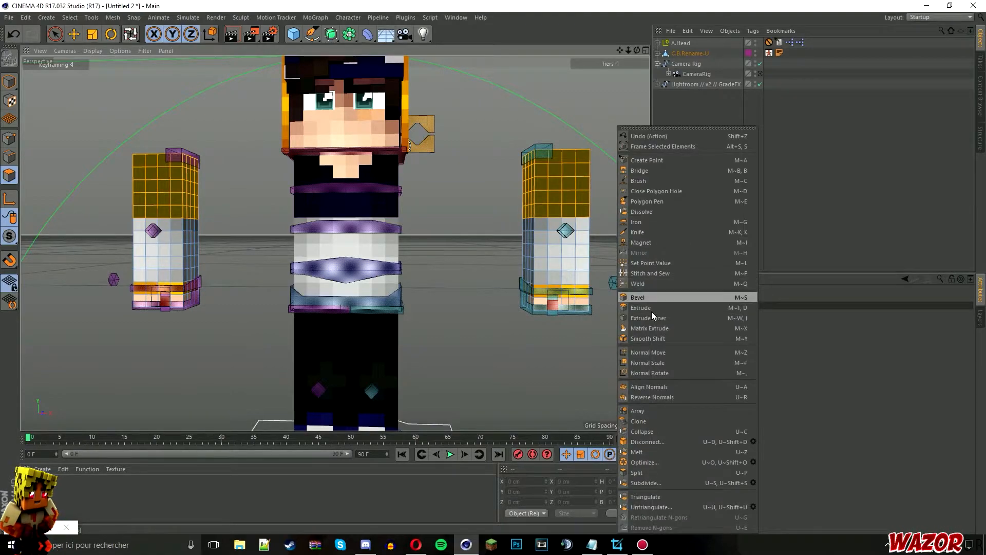
click(652, 307)
click(727, 335)
text(1.5)
key(Return)
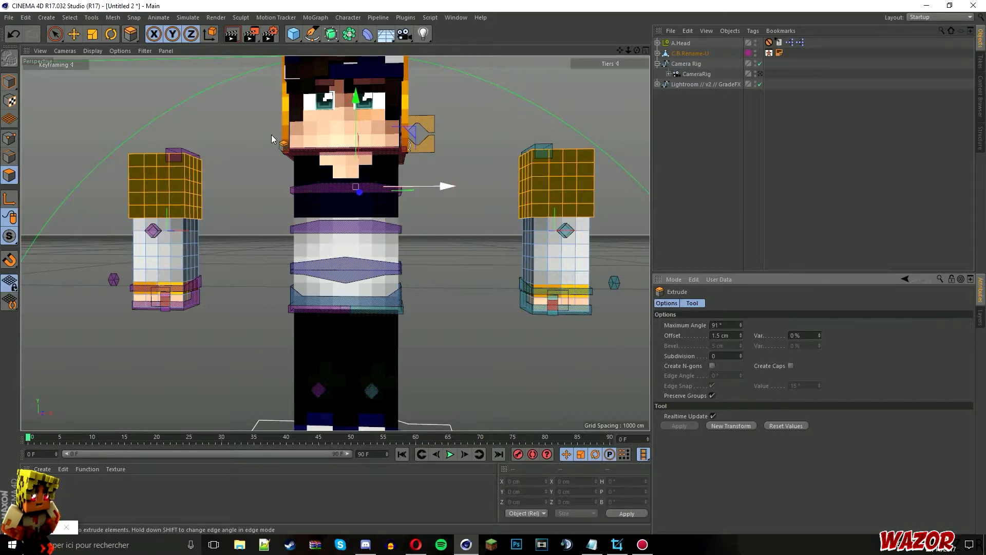
- Clear the sleeve selection and loop-select the orange wristband row on both arms
click(57, 35)
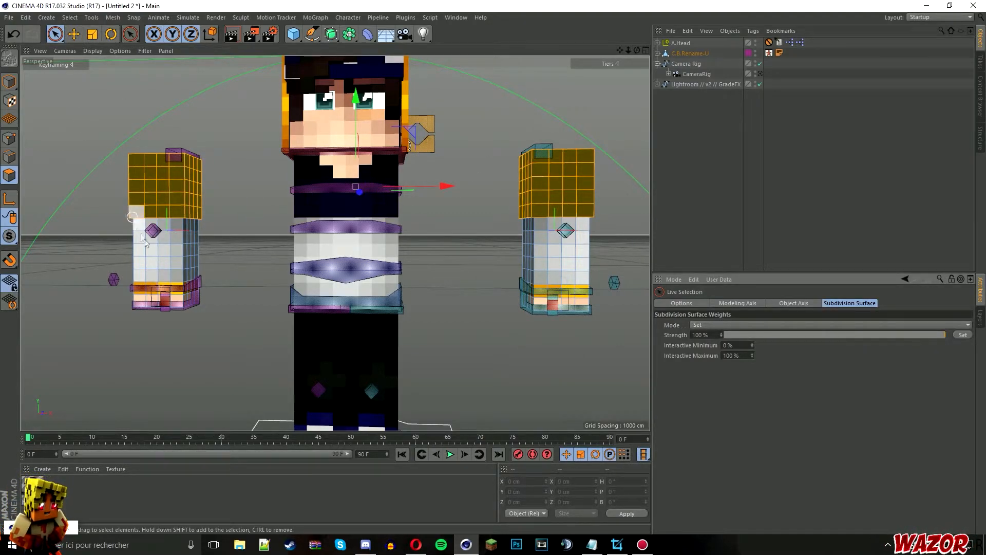
click(238, 253)
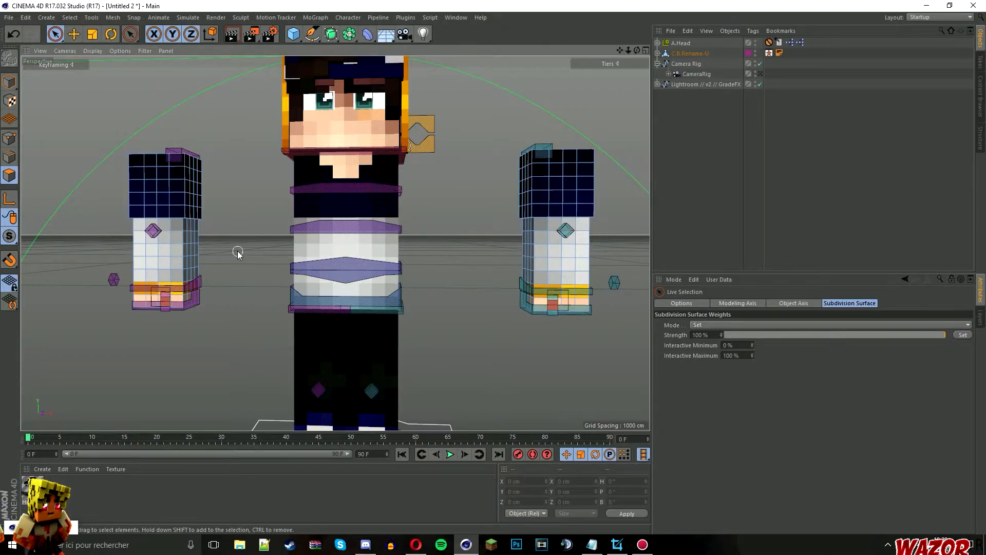
key(u)
key(l)
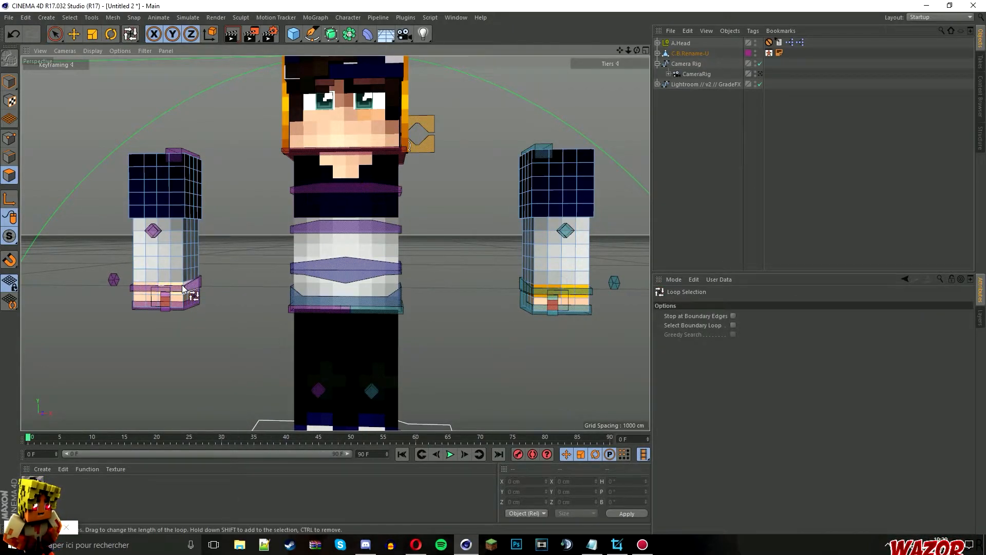
shift+click(182, 290)
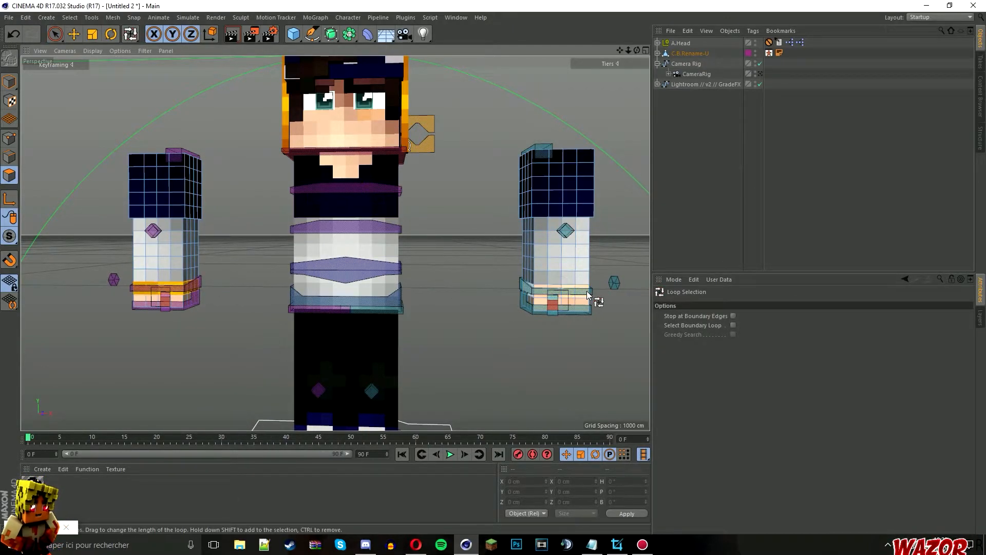
- Extrude the wristband polygons on both arms with an offset of 2 cm
right_click(622, 323)
click(641, 309)
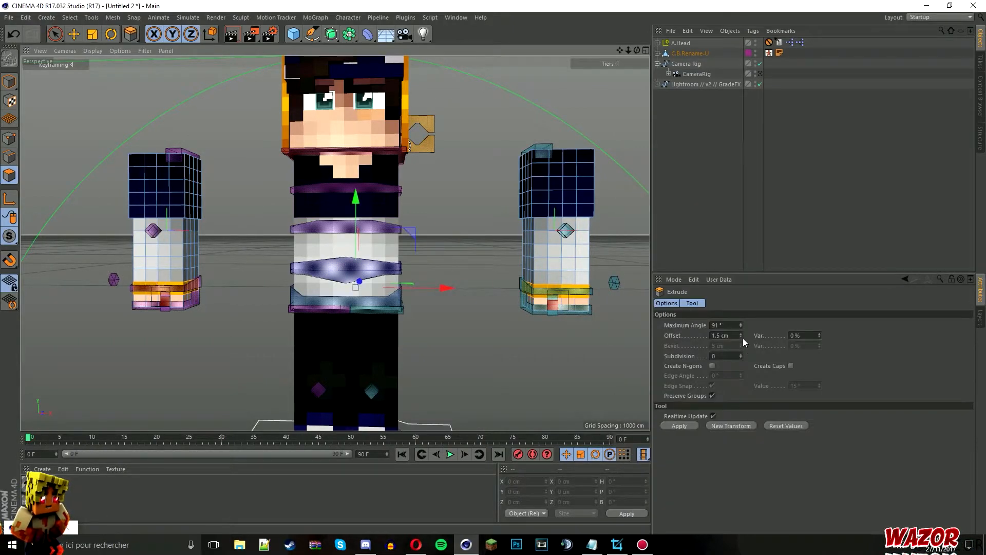
drag(741, 336, 740, 336)
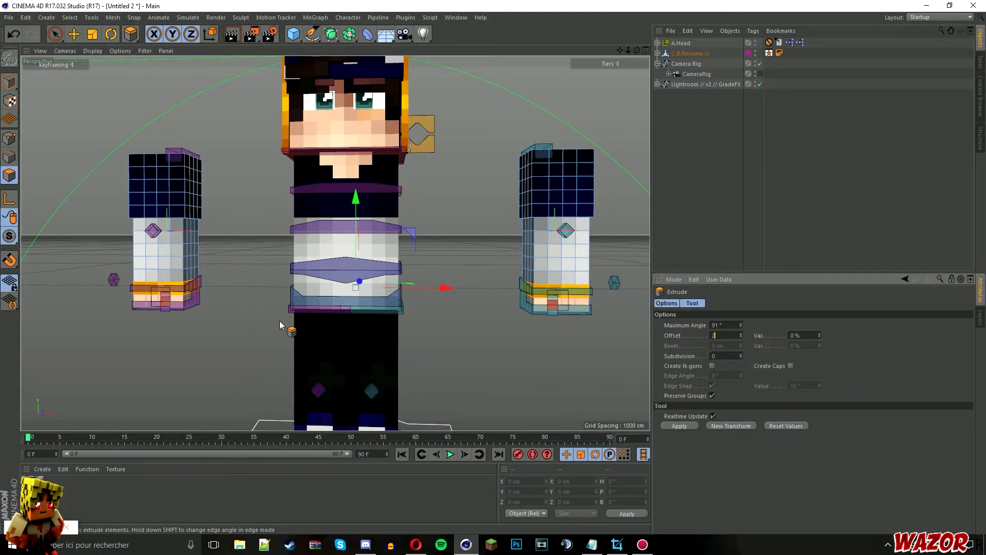
text(2)
key(Return)
- Select all polygons of both arm meshes
click(55, 34)
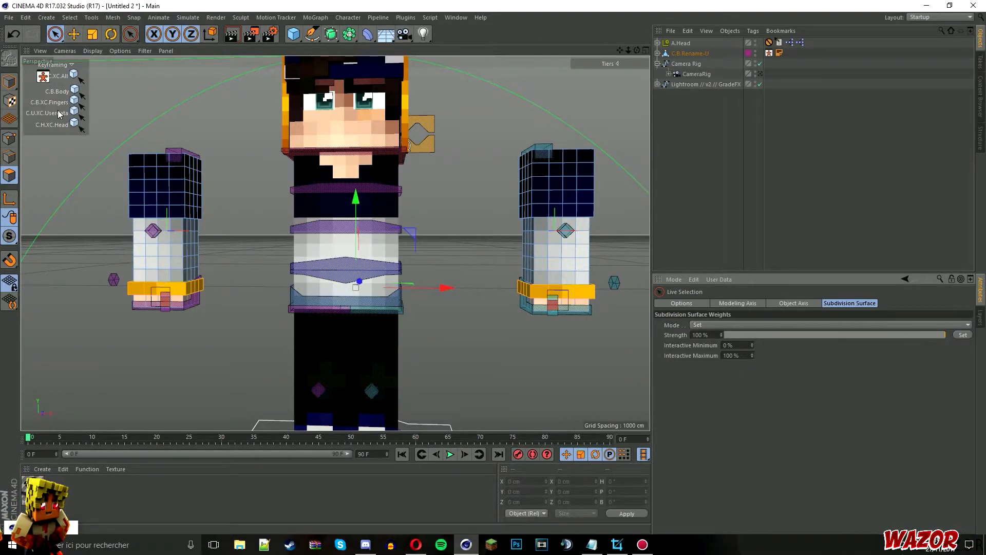
click(57, 111)
key(ctrl+z)
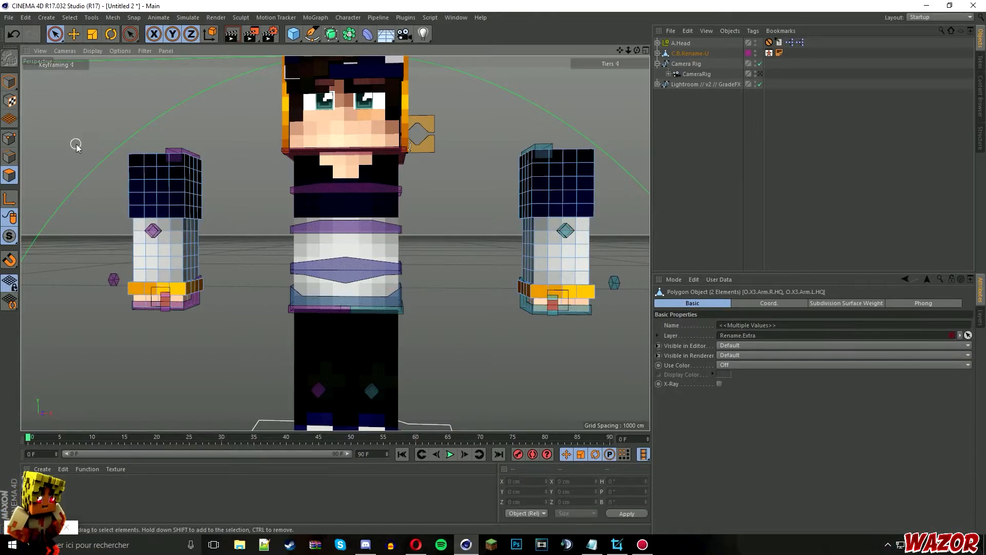
key(ctrl+a)
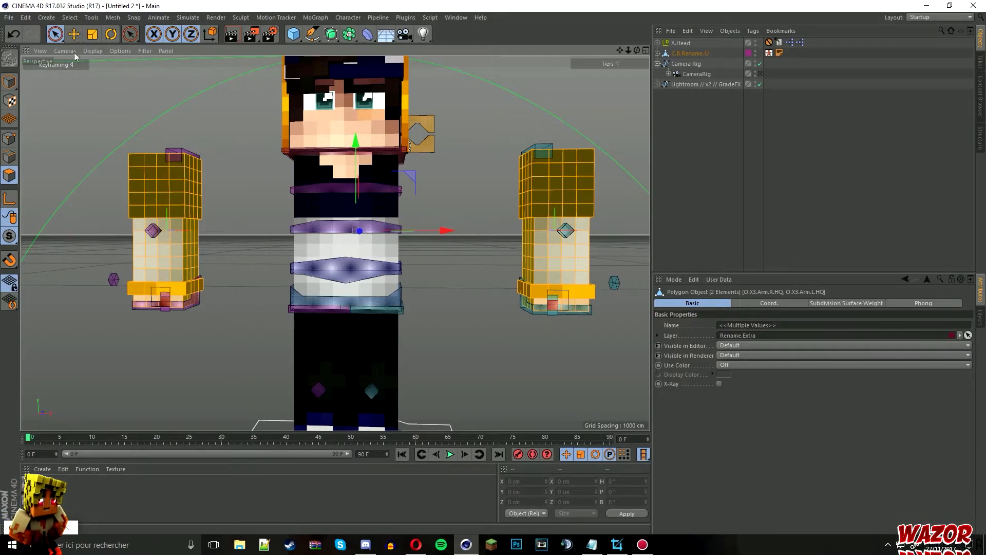
click(56, 34)
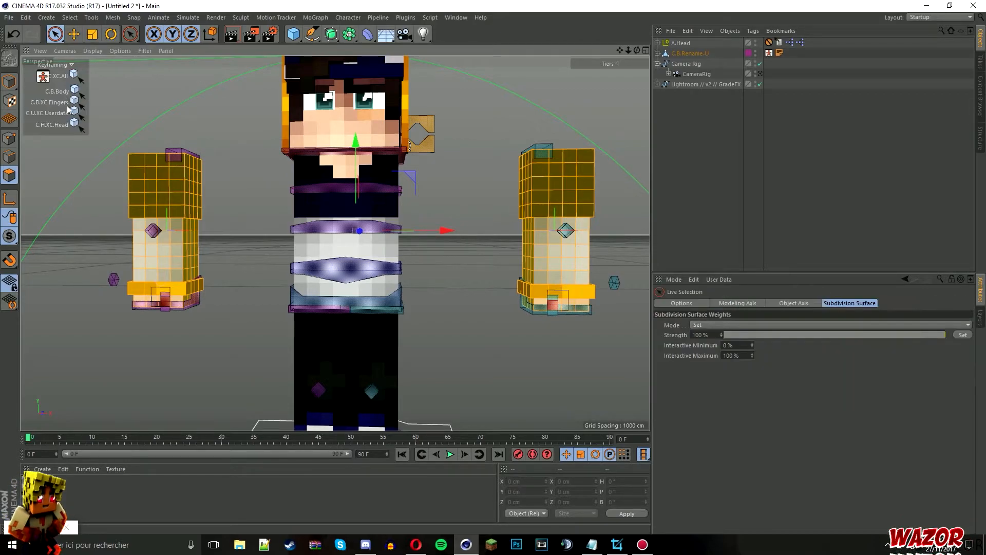
- Reset the shoulder and arm goal controllers to X 0 cm so both arms rejoin the torso
click(966, 336)
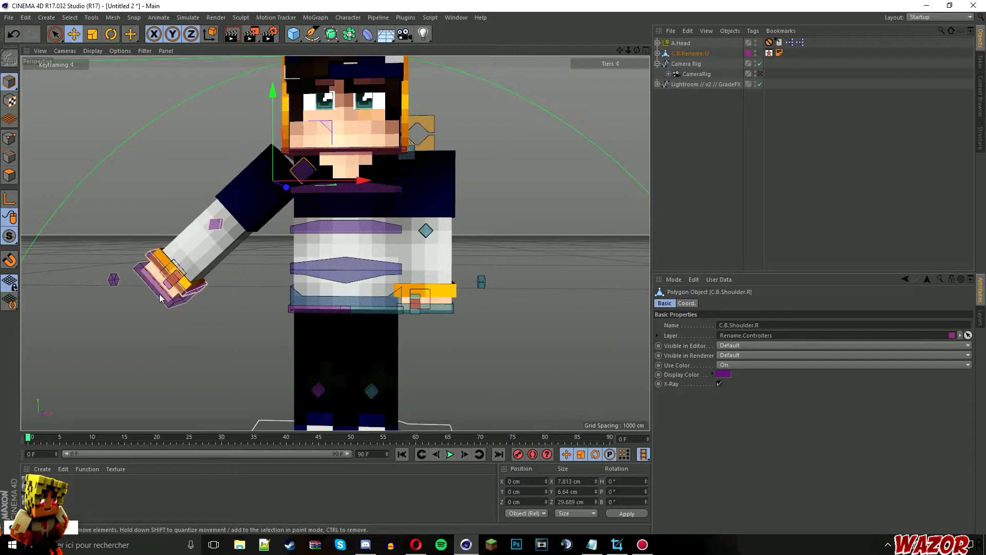
click(158, 295)
click(544, 480)
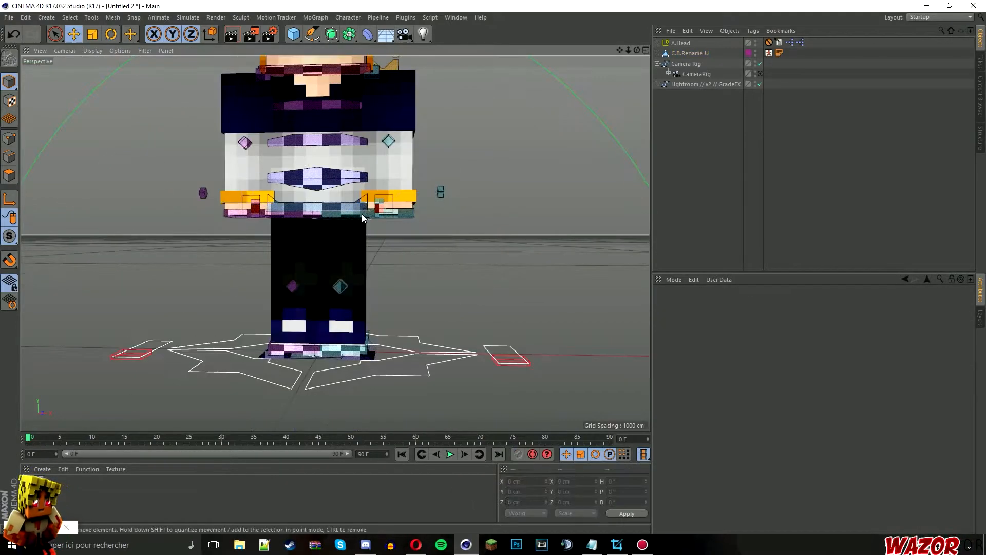
- Slide each leg's upper controller and goal controller outward along X so both legs stand well clear of the torso
click(363, 216)
shift+click(350, 351)
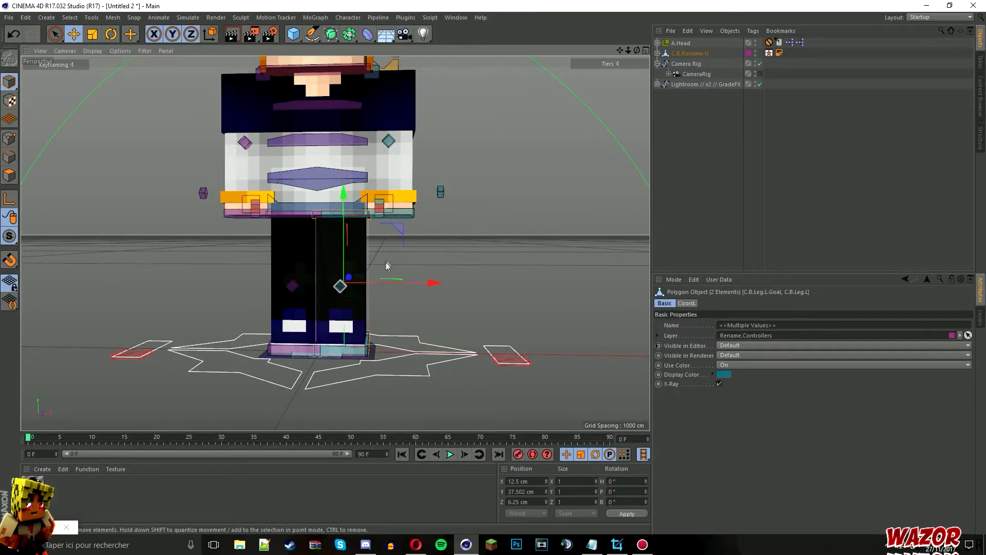
drag(391, 286, 527, 275)
click(296, 349)
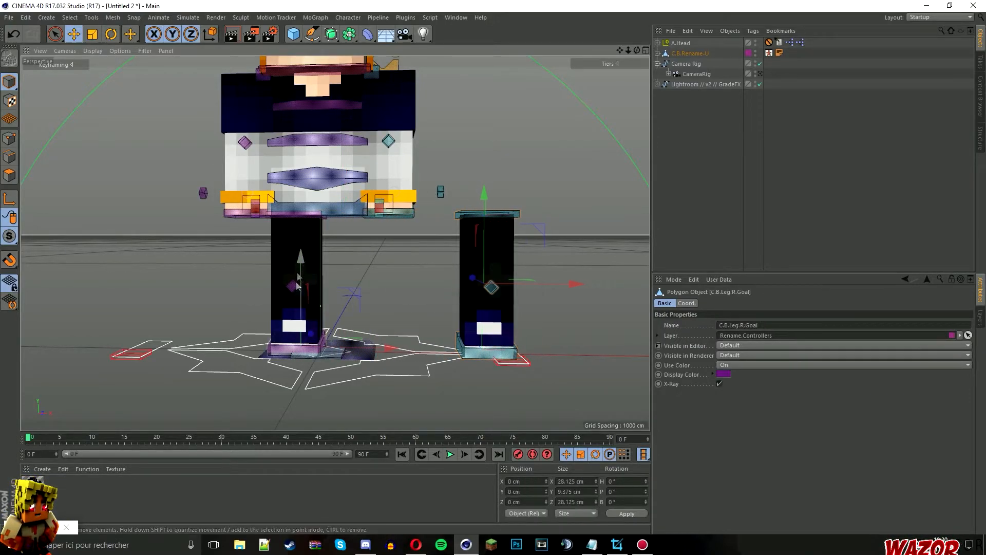
shift+click(305, 215)
drag(333, 285, 177, 272)
- Select the O.X3.Leg.R.HQ and O.X3.Leg.L.HQ meshes and loop-select the lowest polygon row on both legs
click(121, 255)
shift+click(462, 265)
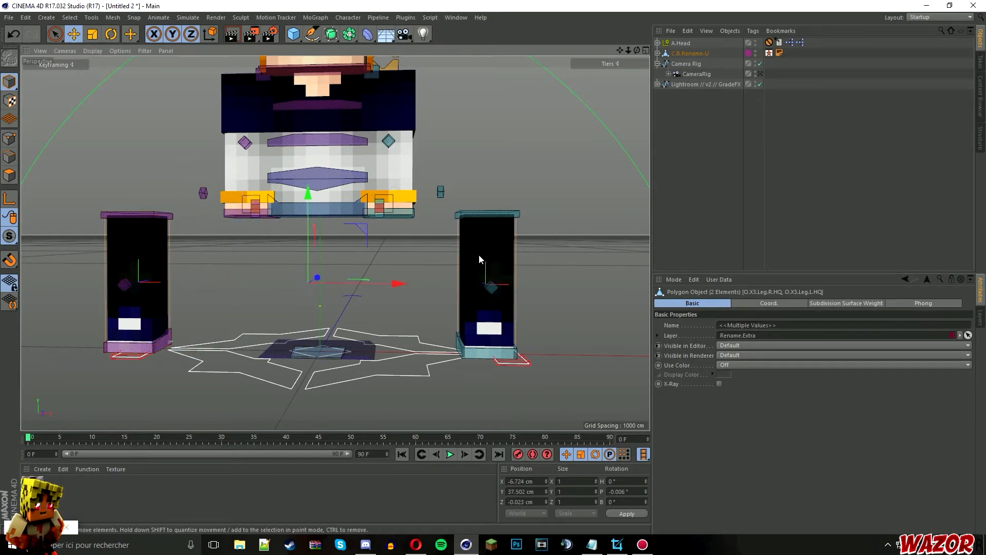
click(10, 175)
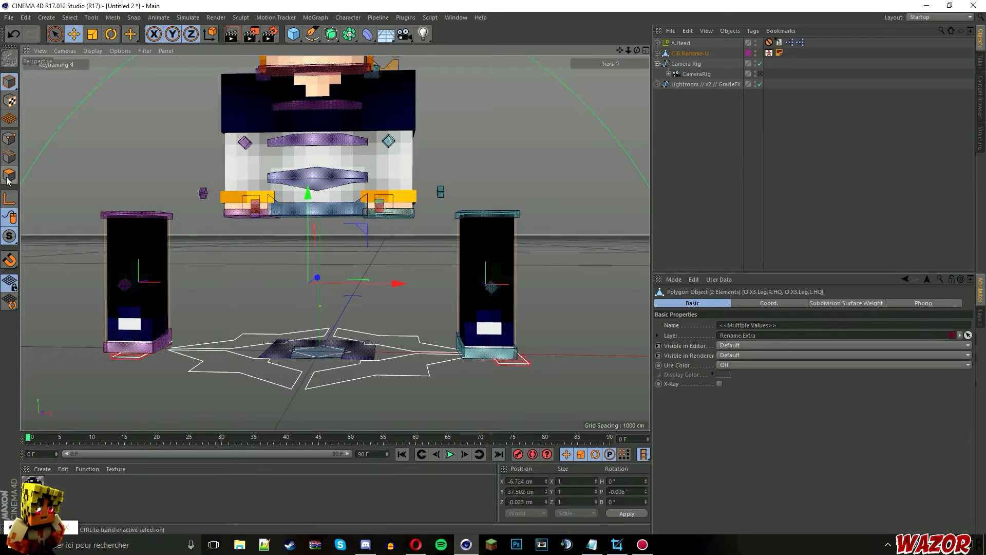
click(63, 175)
key(u)
key(l)
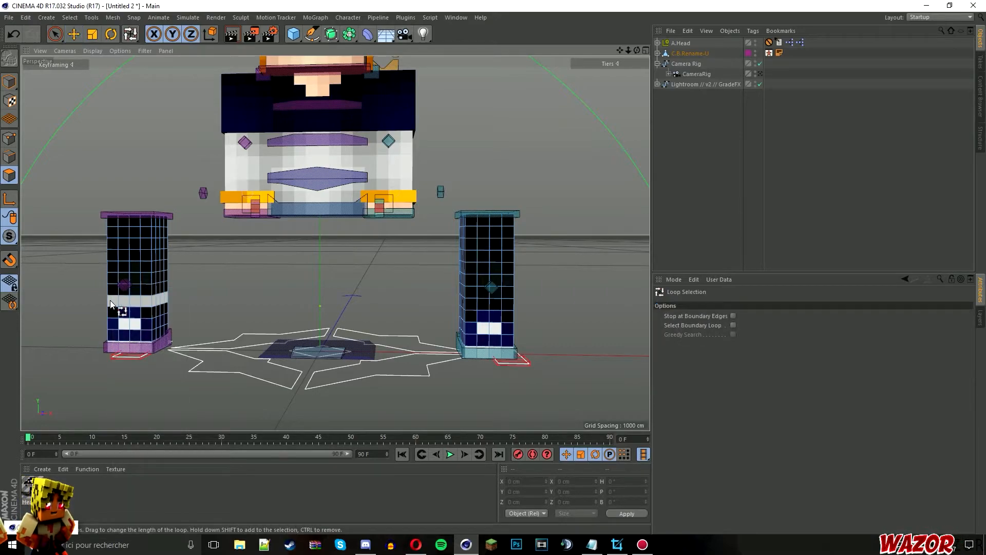
click(148, 347)
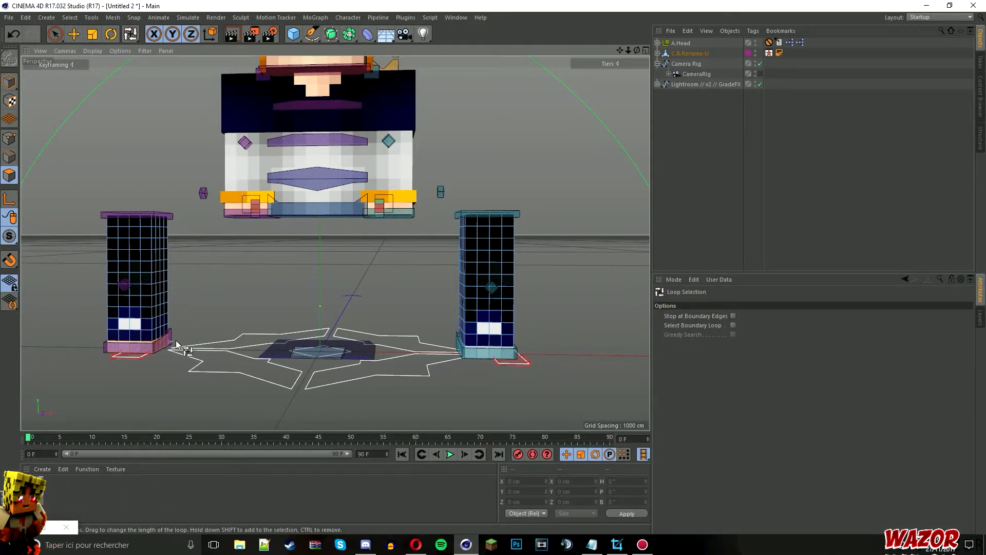
- Extrude the shoe sole rows on both legs with an offset of 3 cm
right_click(580, 364)
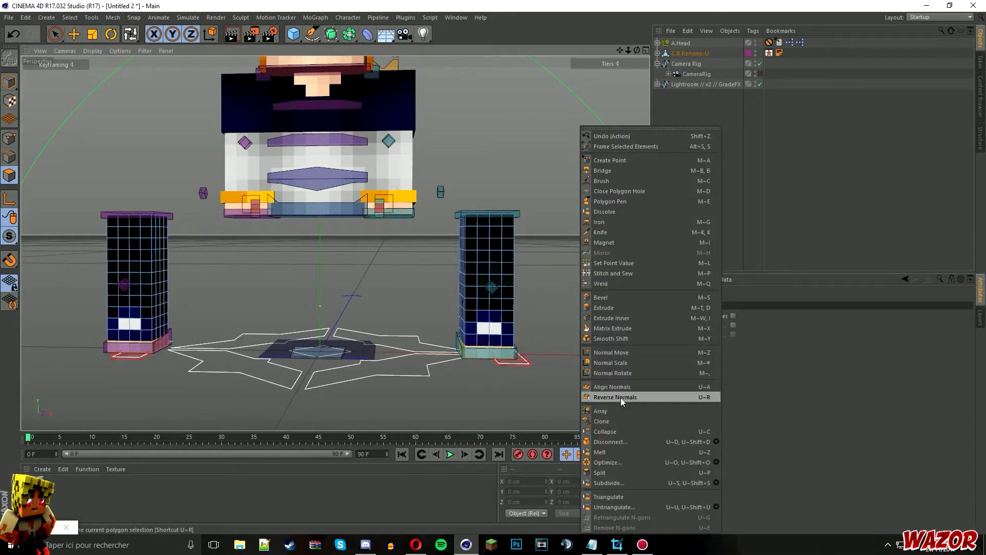
click(604, 307)
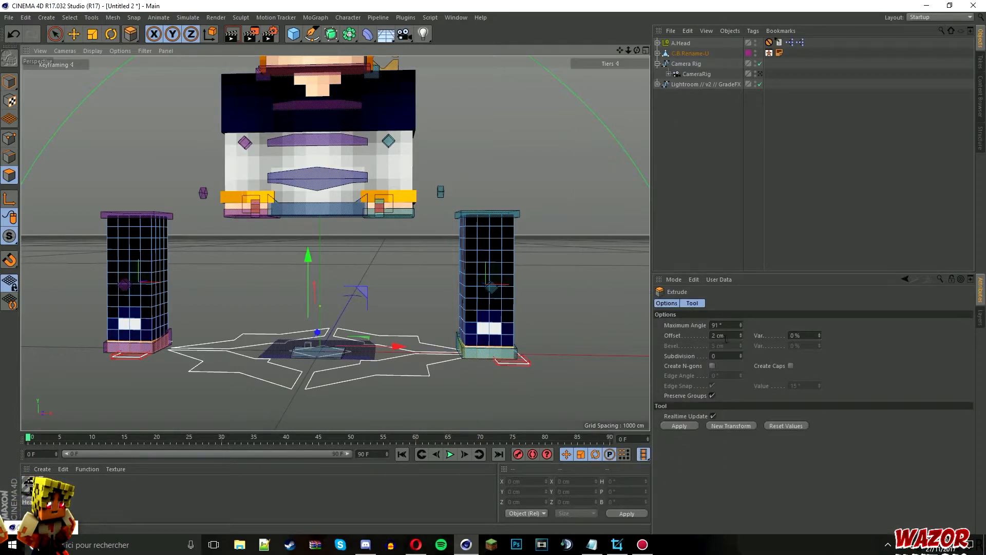
text(3)
key(Return)
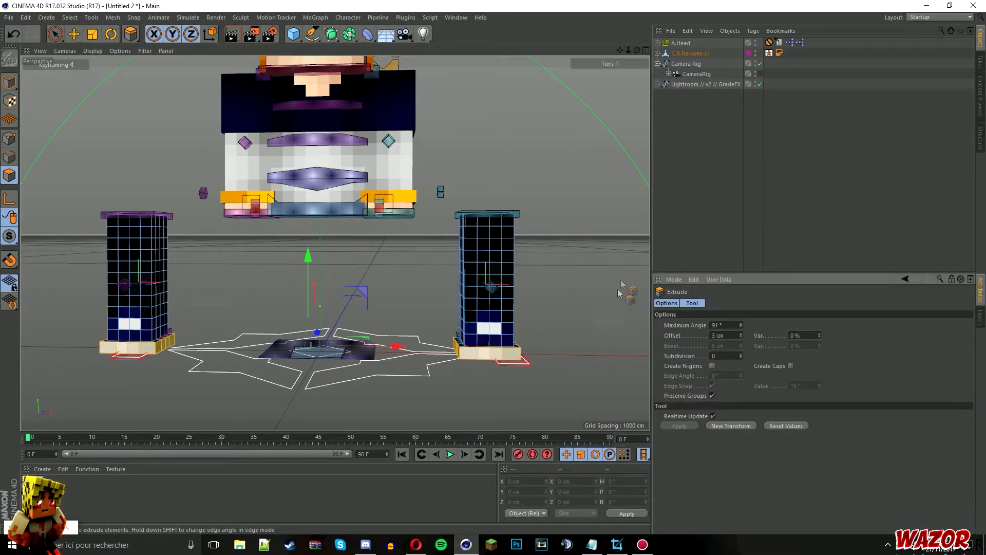
- Loop-select the two polygon rows directly above the extruded soles on both legs
click(55, 34)
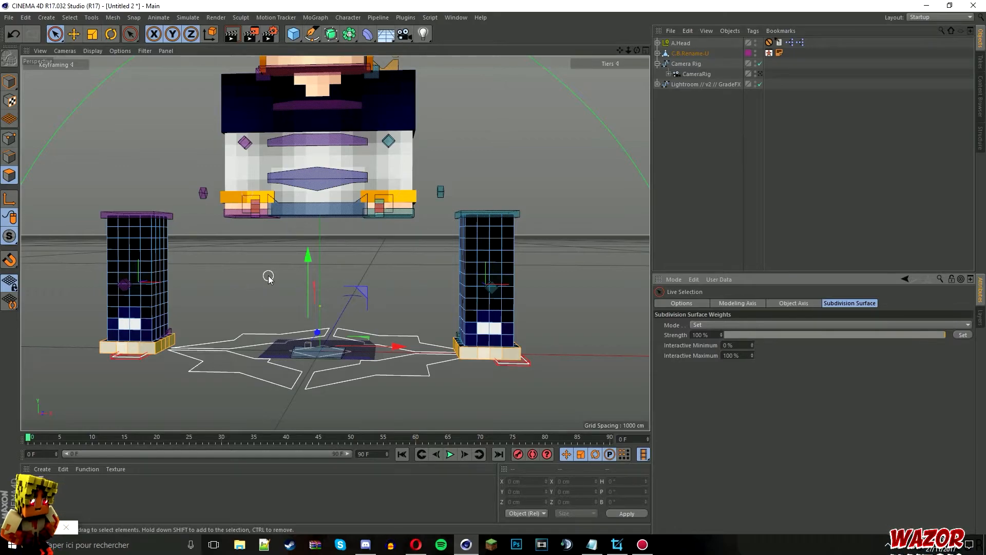
key(u)
key(l)
click(162, 337)
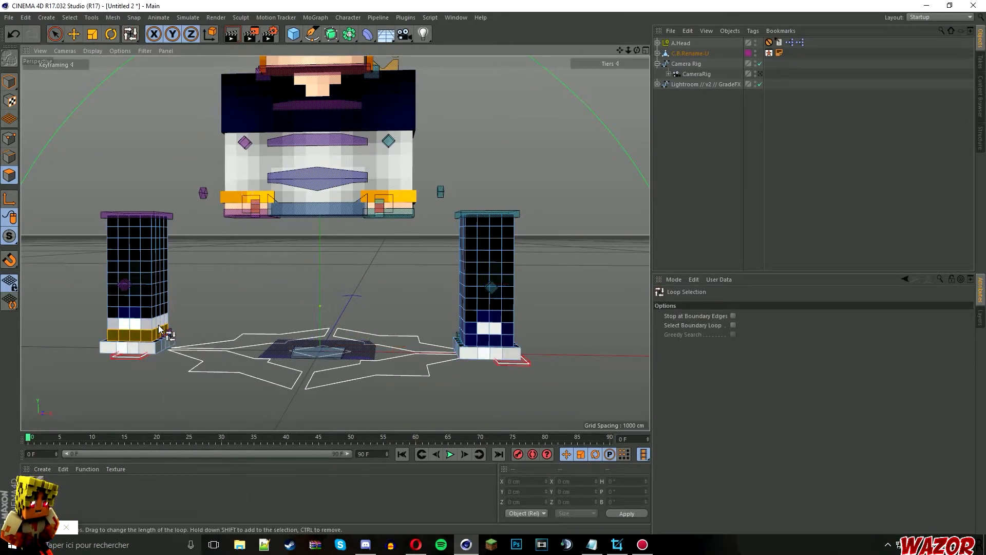
shift+click(512, 337)
key(space)
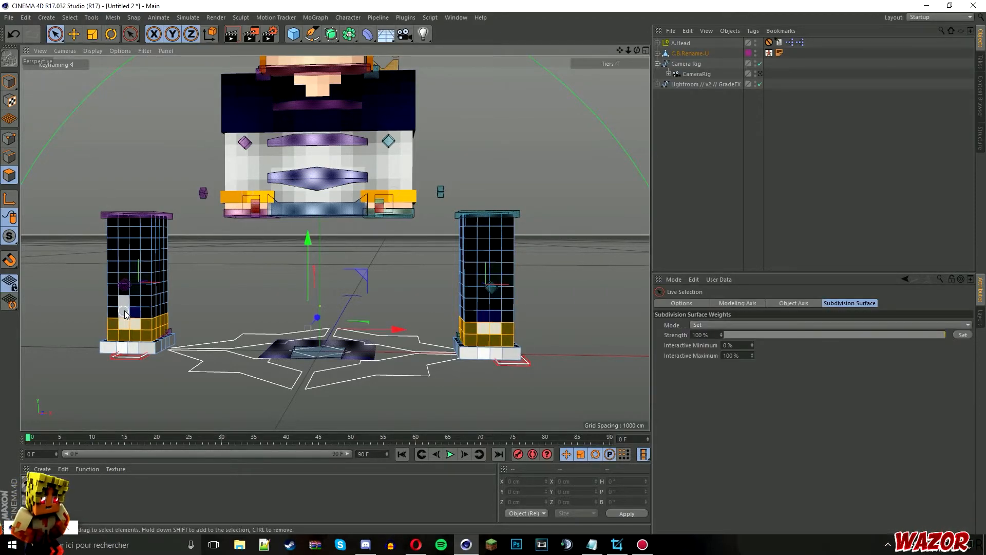
- Add the front shoe-tongue polygons above the selected rows on both legs to the selection
shift+click(130, 314)
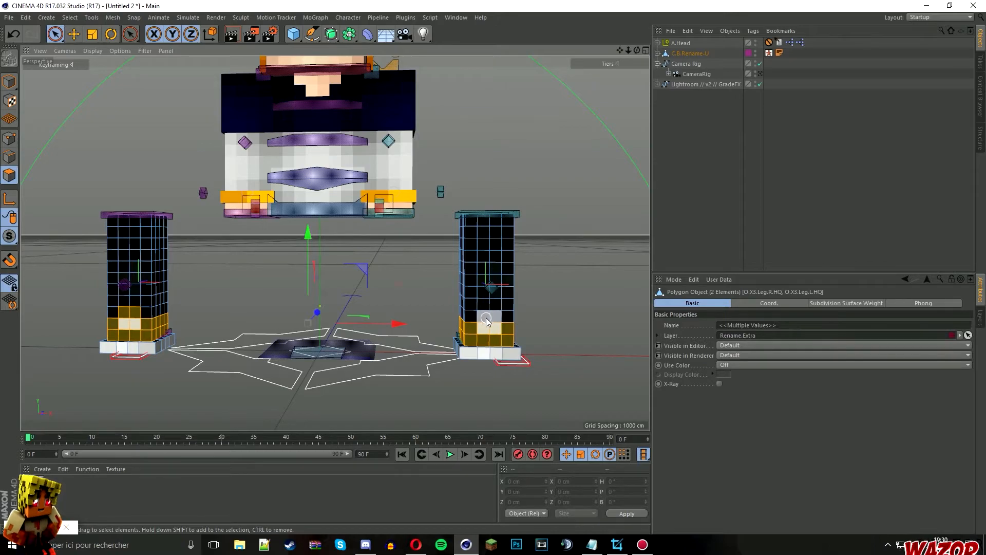
shift+click(486, 319)
scroll(488, 326, up, 5)
scroll(488, 329, down, 6)
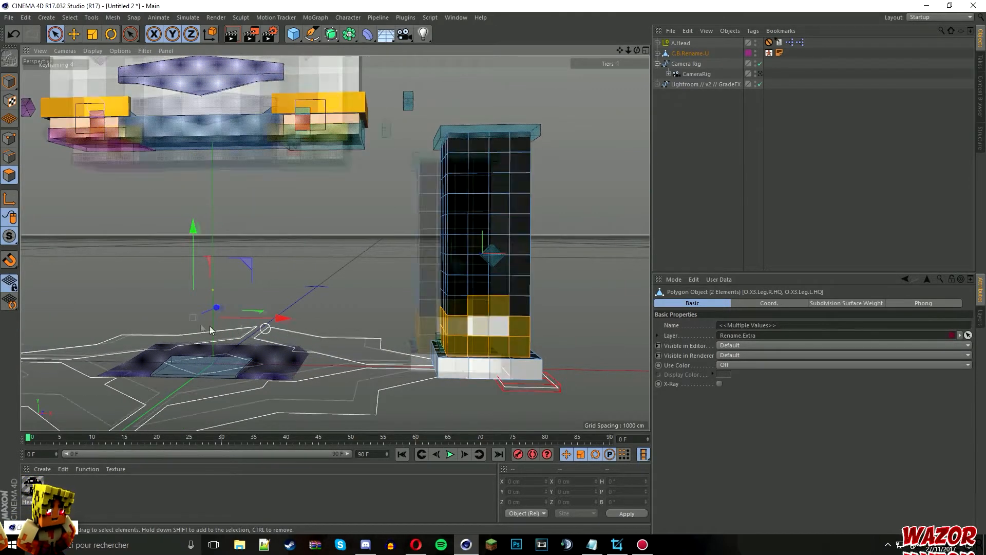
scroll(23, 324, up, 8)
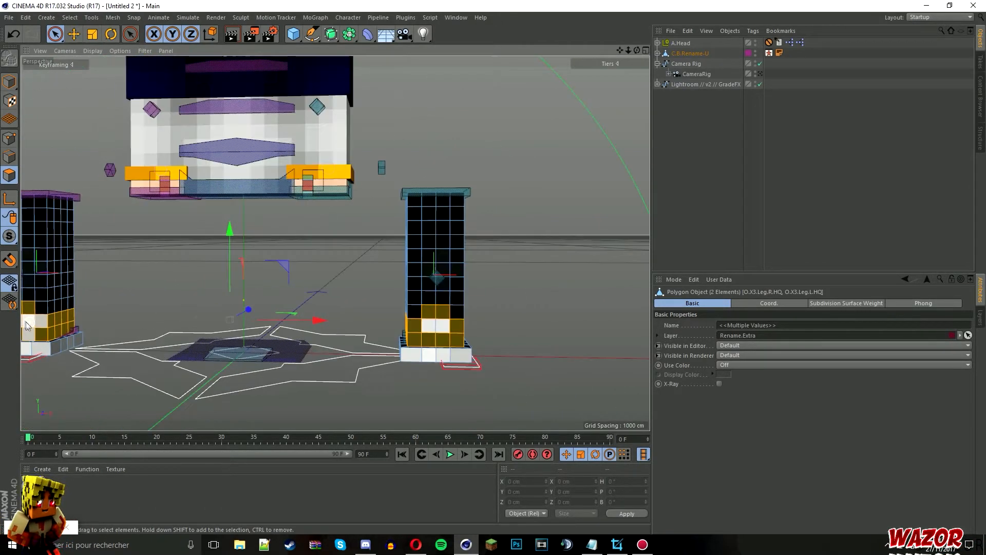
key(u)
key(l)
key(space)
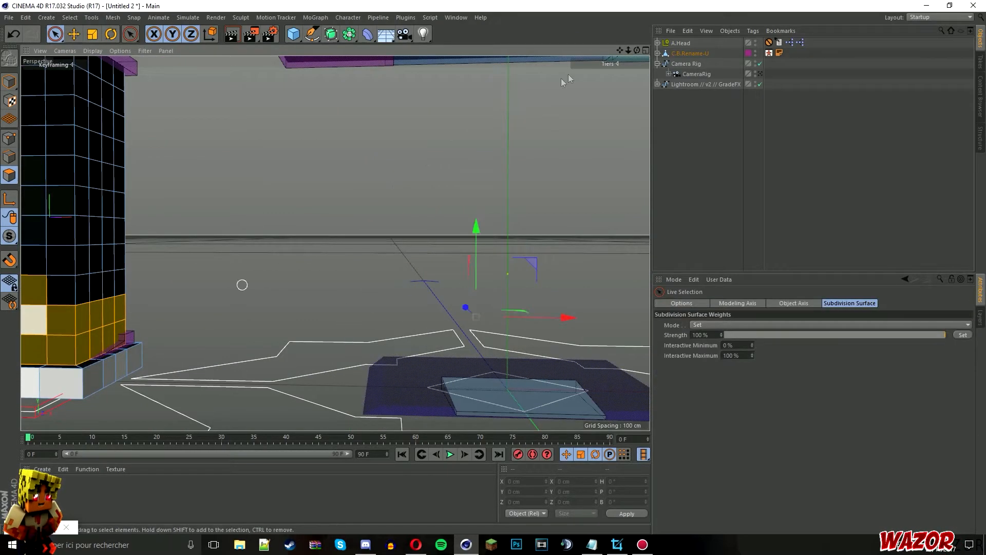
click(616, 64)
drag(628, 50, 570, 53)
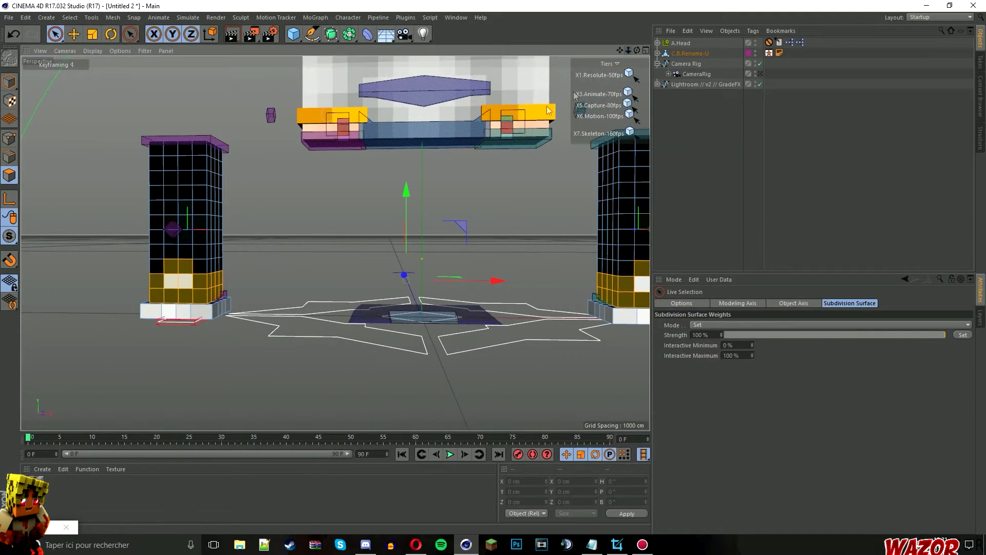
click(220, 286)
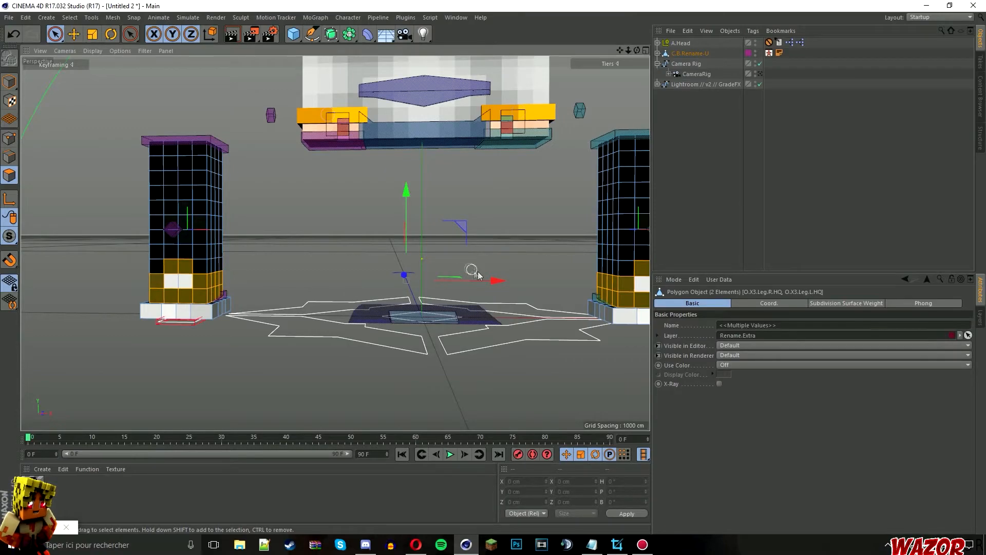
- Extrude the selected shoe polygons on both legs with an offset of 1.5 cm
right_click(501, 275)
click(542, 310)
click(724, 335)
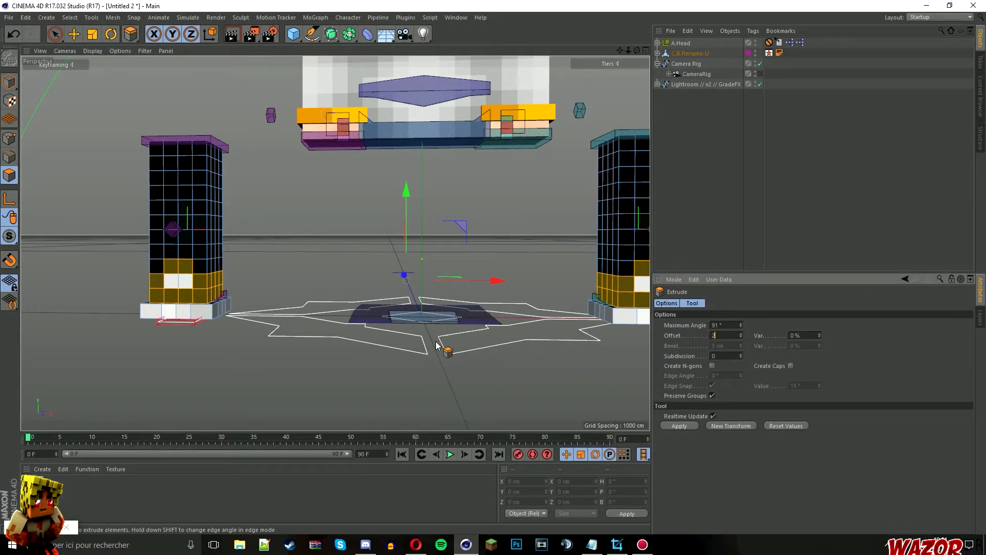
text(1.5)
key(Return)
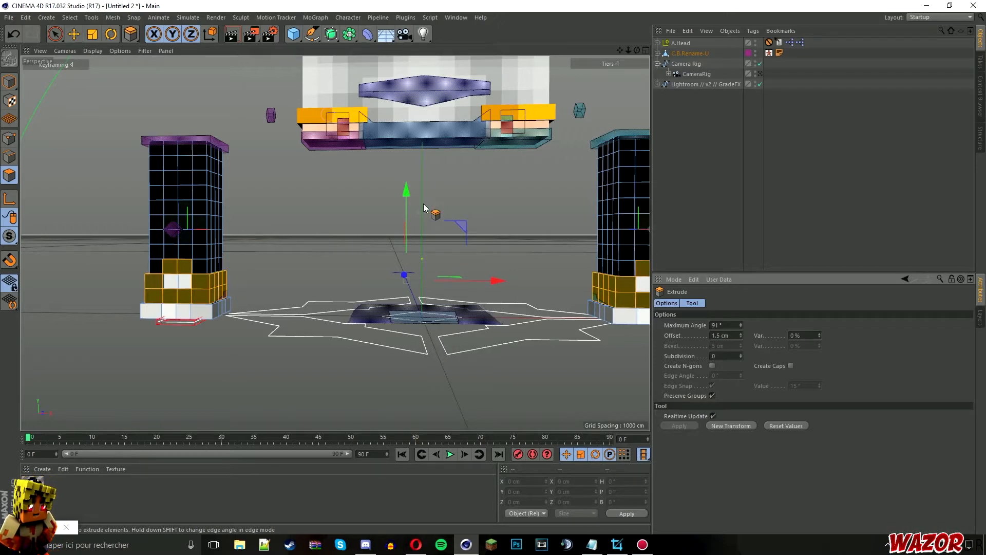
- Loop-select two adjacent rows of the trouser legs just above the shoes on both legs
key(u)
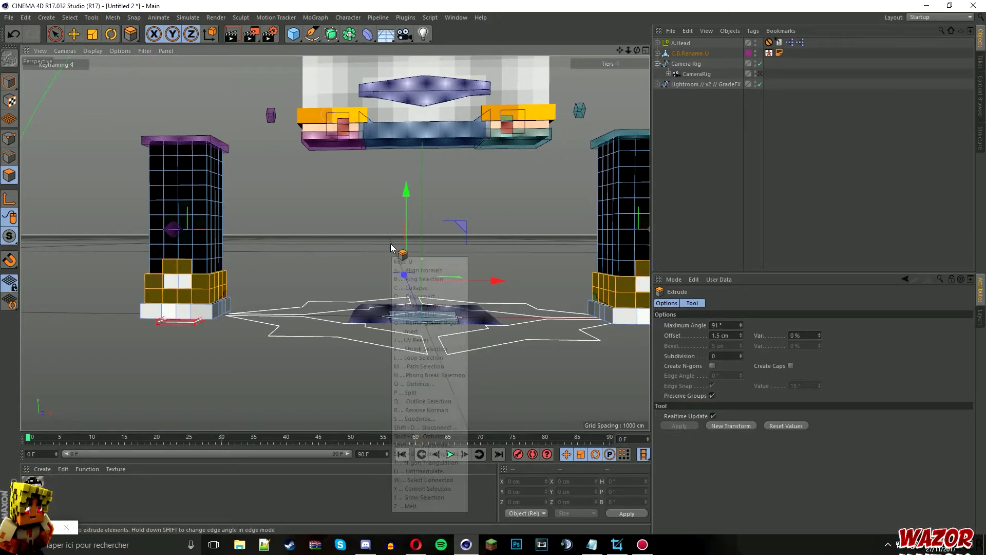
key(l)
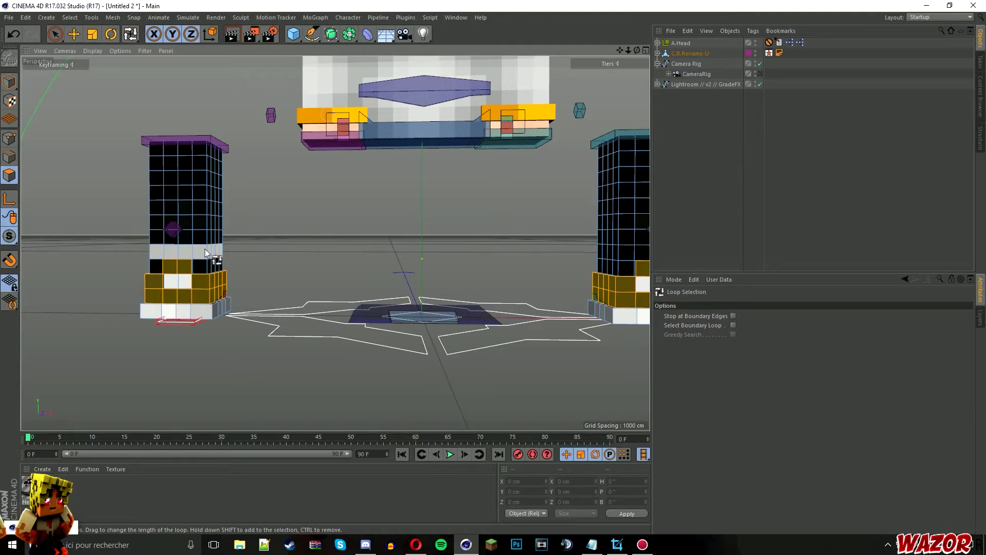
click(204, 250)
shift+click(204, 240)
shift+click(617, 252)
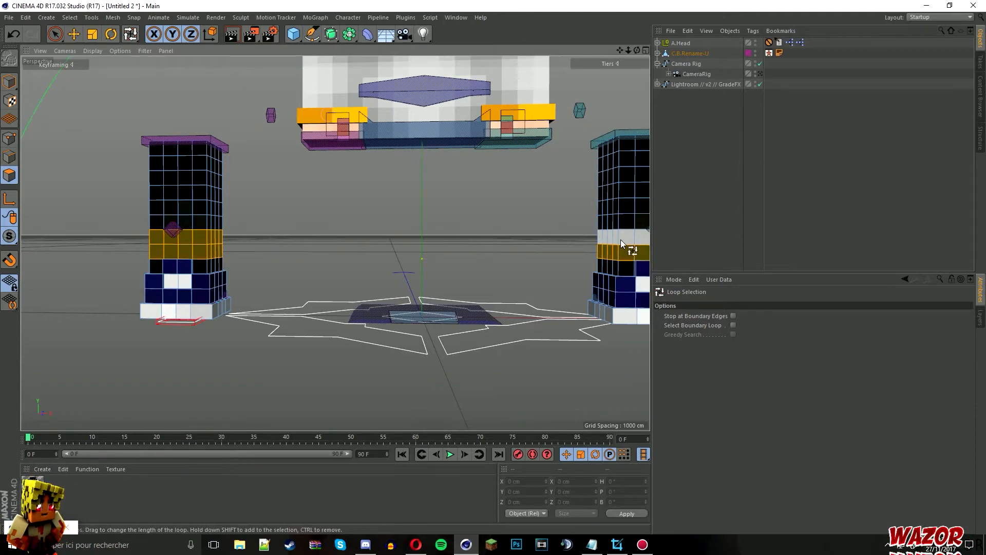
shift+click(622, 240)
- Extrude the two trouser rows on both legs with an offset of 1 cm
right_click(563, 266)
click(566, 307)
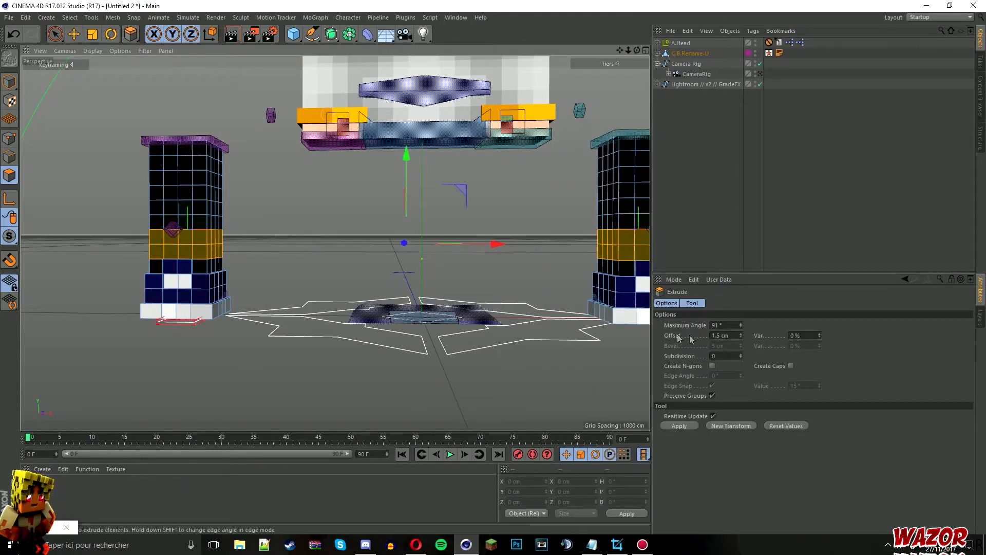
drag(736, 335, 587, 359)
text(1)
key(Return)
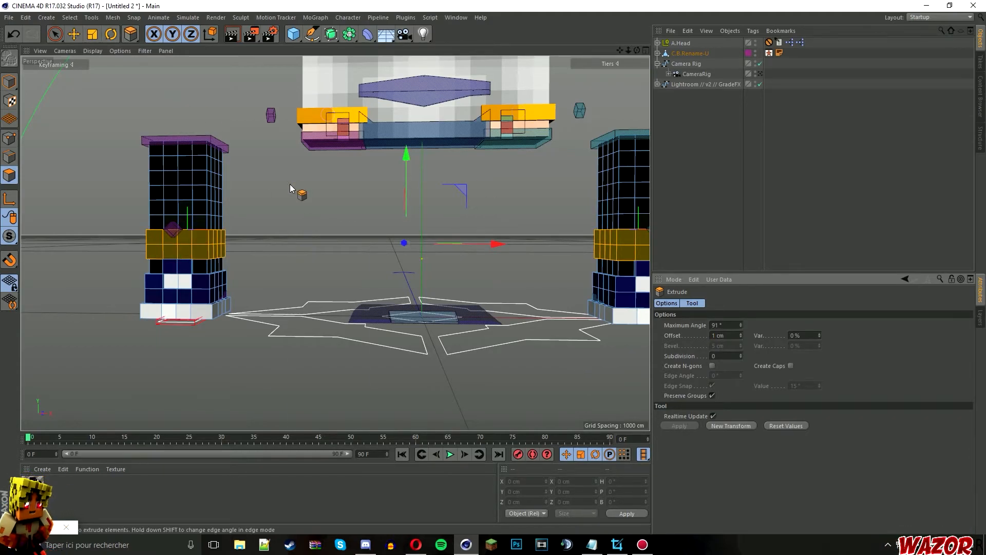
- Loop-select the lower of the two extruded trouser rows on both legs and extrude it with an offset of 2 cm
key(u)
key(l)
click(204, 249)
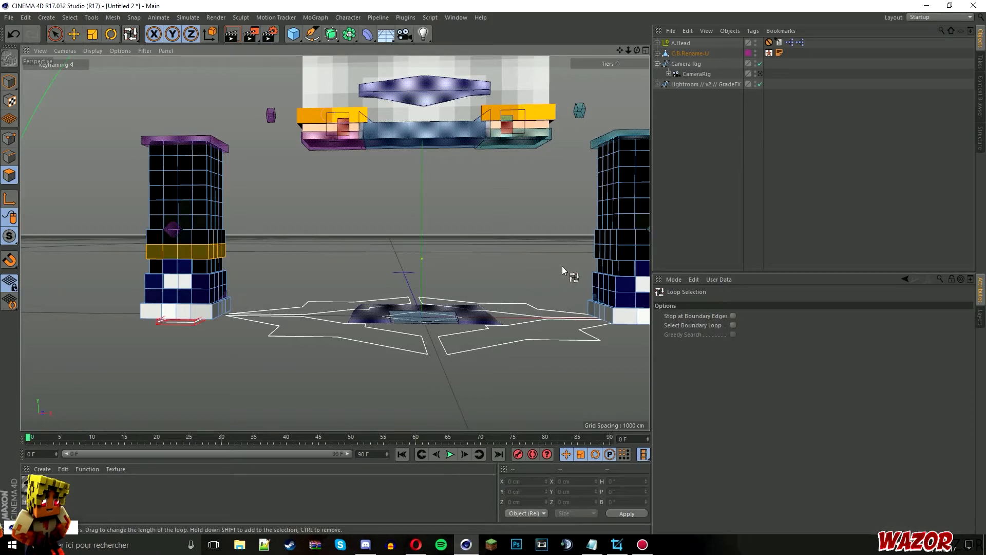
right_click(562, 266)
click(459, 308)
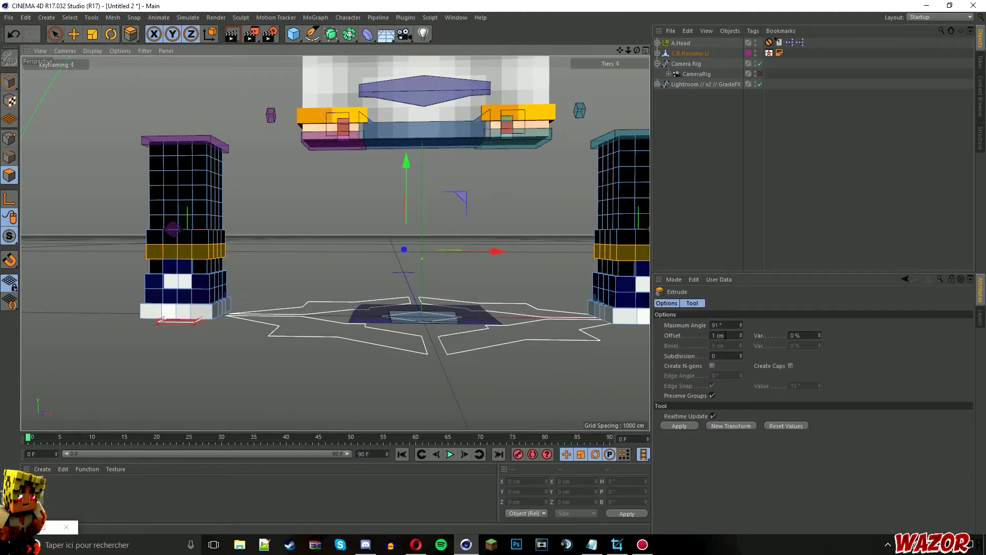
drag(729, 335, 547, 345)
text(2)
key(Return)
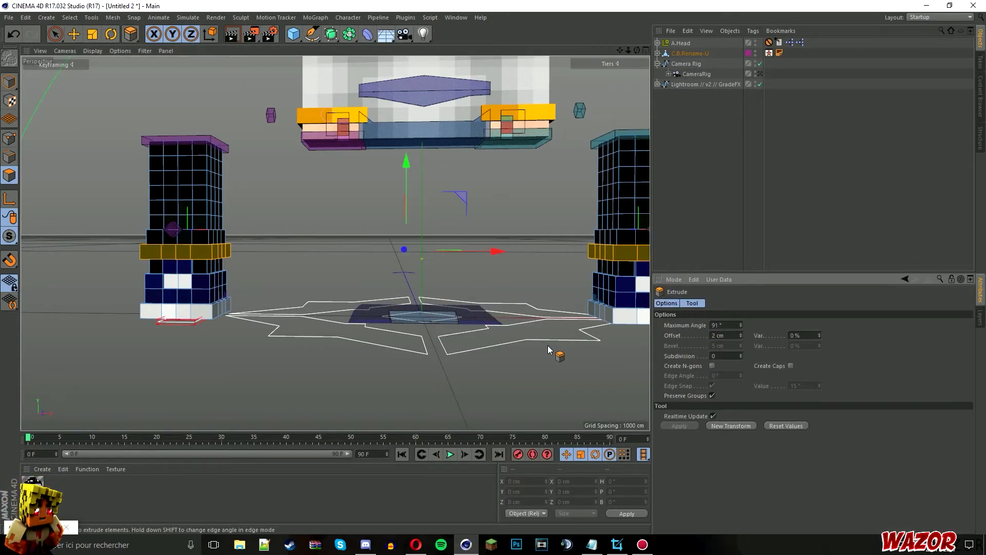
- Select all polygons of both legs and set their subdivision surface weight to 100%
click(320, 200)
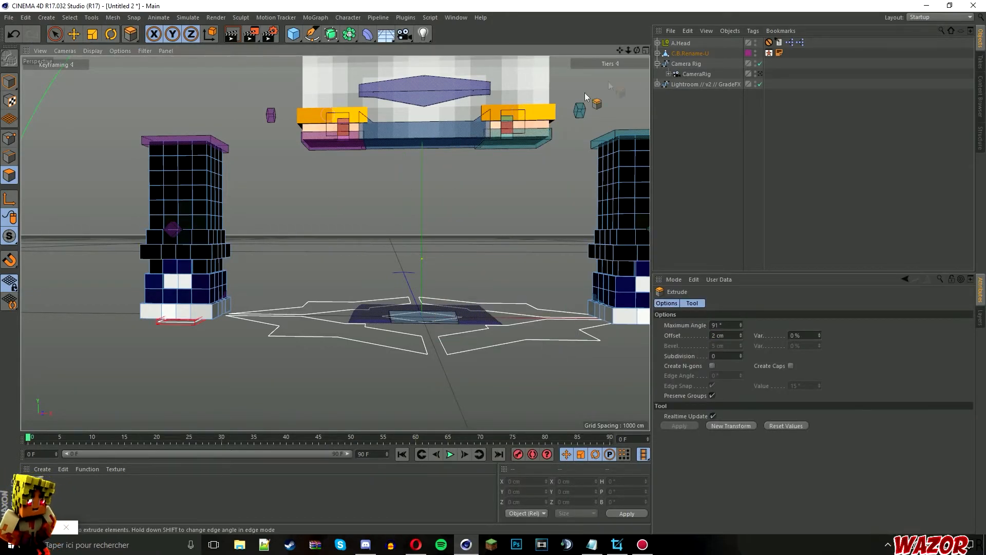
click(55, 34)
key(ctrl+a)
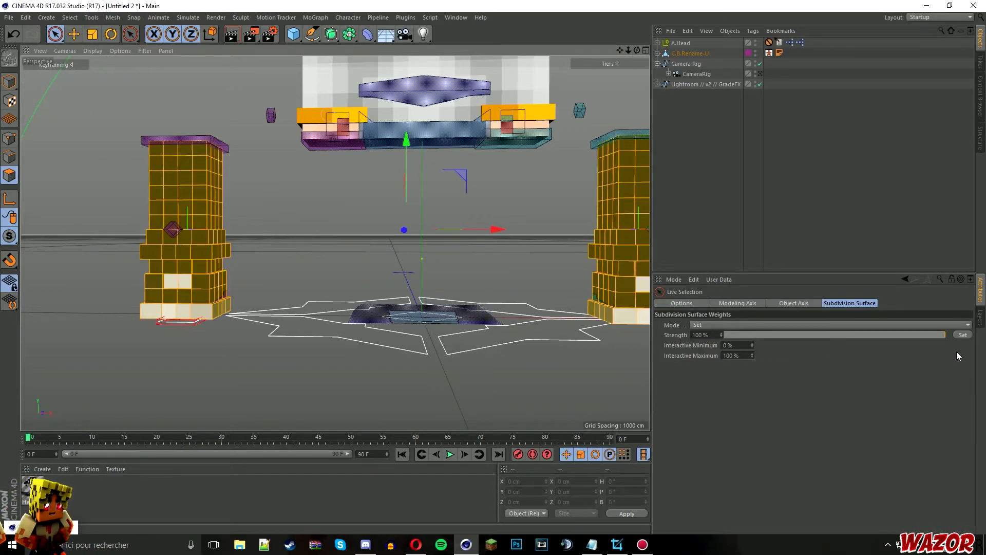
click(966, 334)
- Switch to model mode and reset the X position of both legs' upper controllers so they return to the torso
click(9, 81)
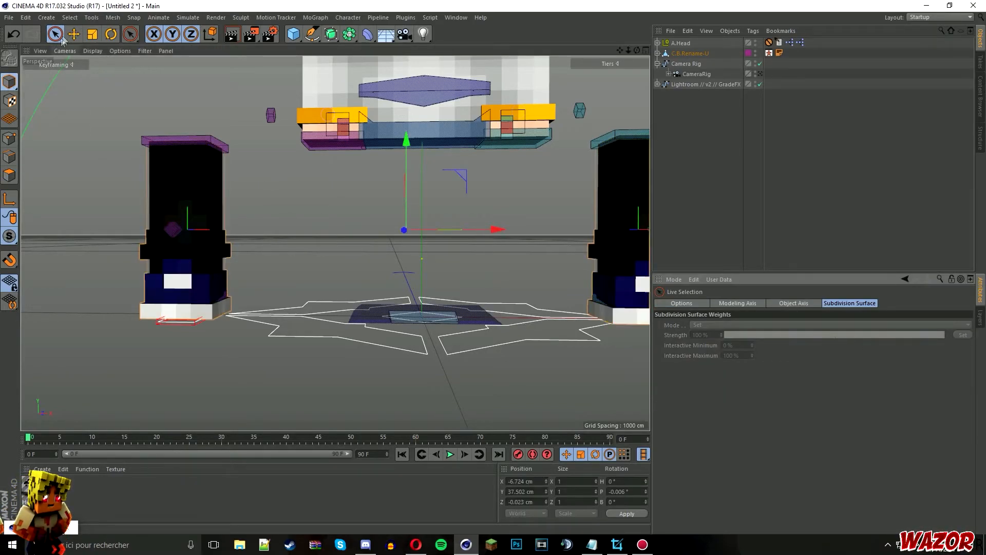
click(73, 34)
drag(637, 50, 574, 54)
click(538, 188)
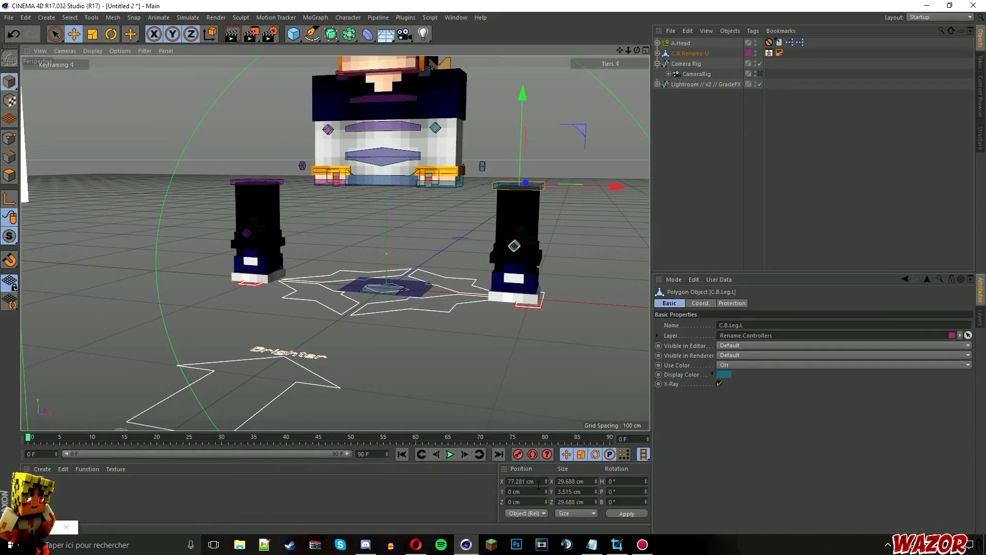
key(Return)
- Reset the left and right leg goal controllers to X 0 cm so both feet return beneath the torso
click(516, 292)
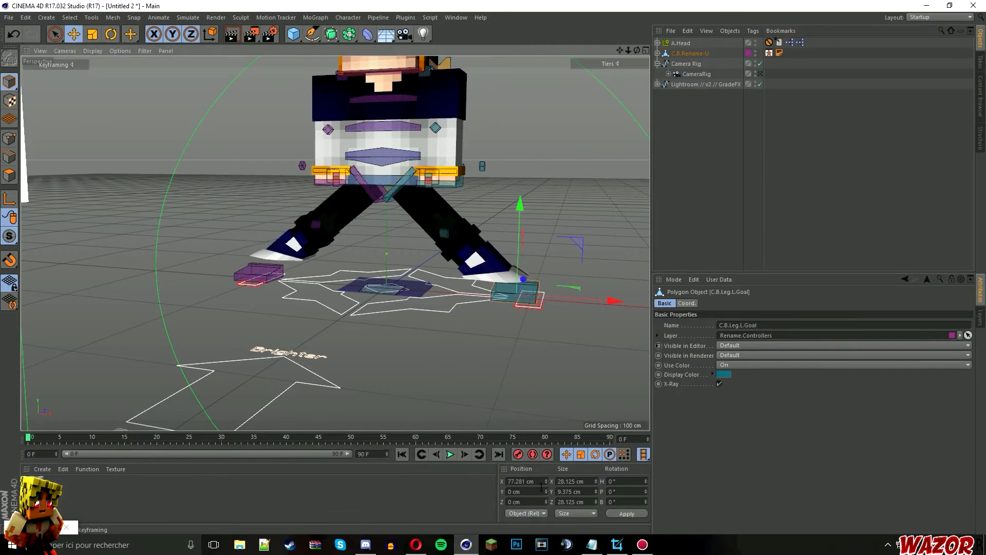
drag(537, 481, 472, 481)
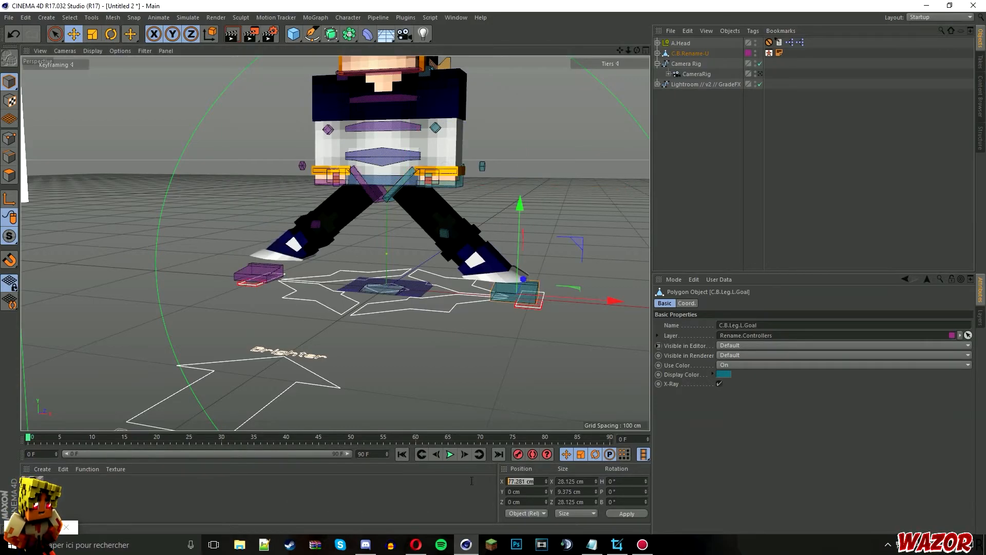
text(0)
key(Return)
click(260, 268)
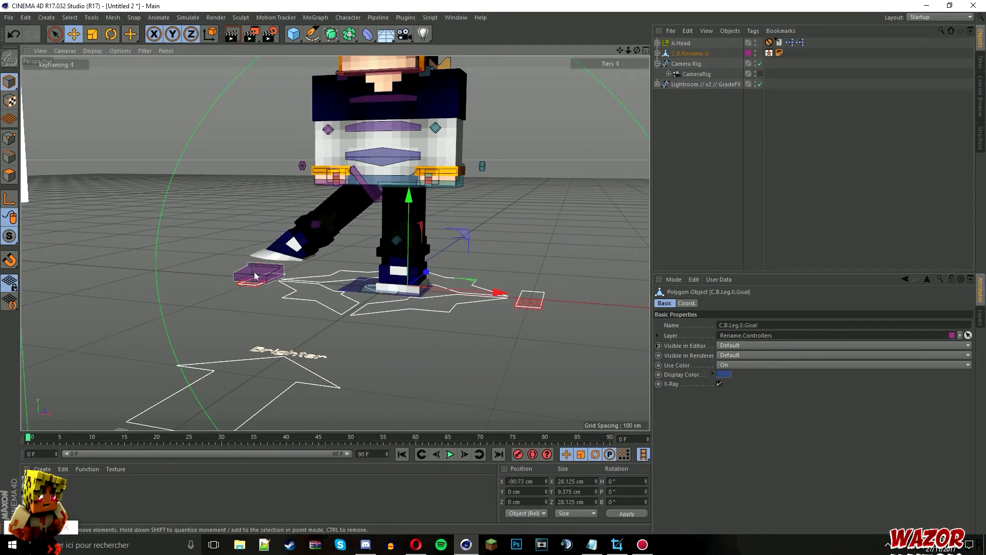
drag(535, 483, 60, 471)
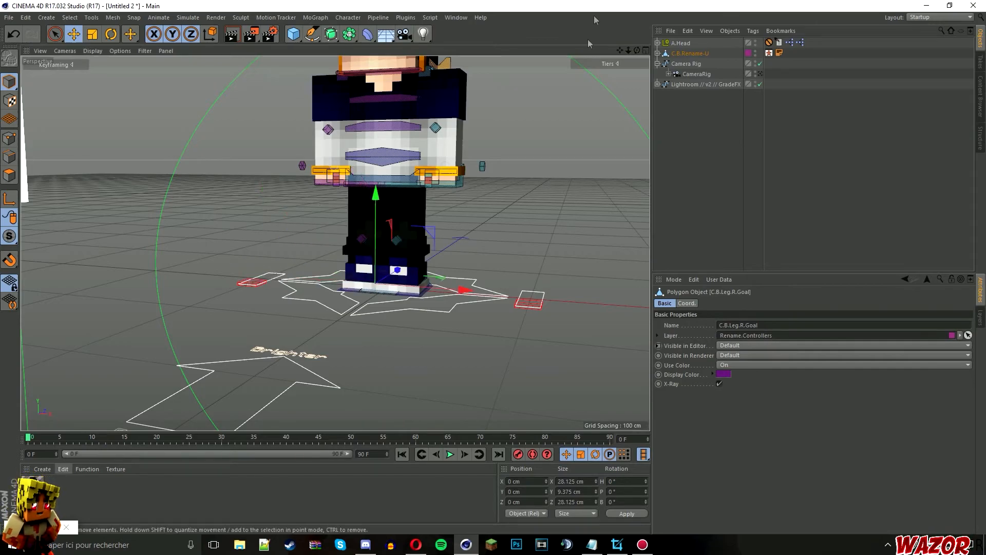
click(616, 64)
drag(620, 51, 597, 147)
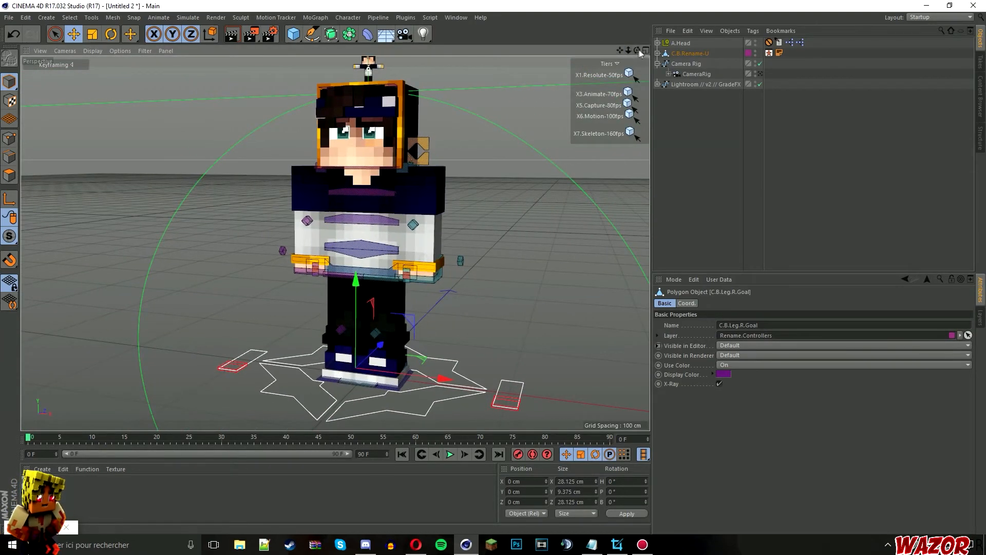
mouse_move(628, 50)
mouse_down()
mouse_move(662, 50)
mouse_move(631, 51)
mouse_up()
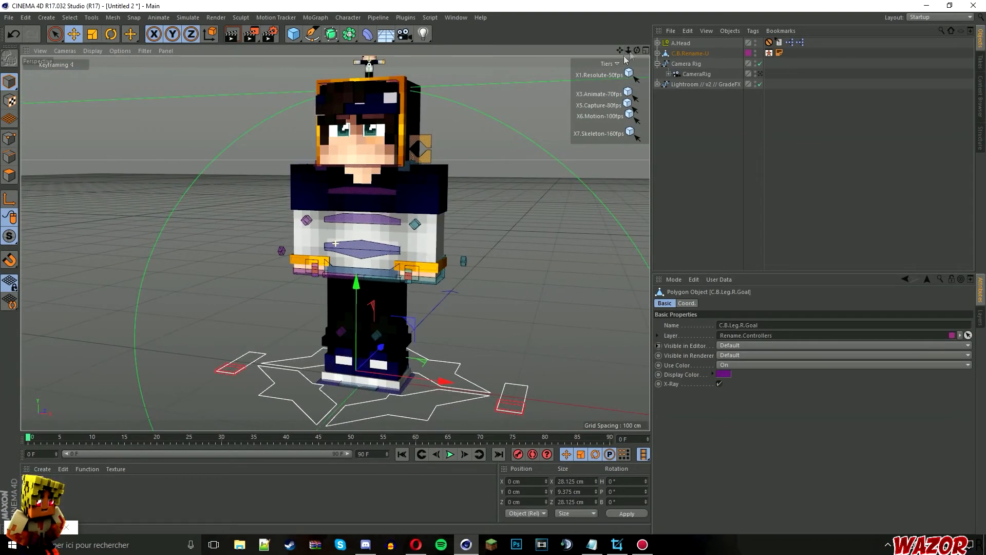
click(617, 64)
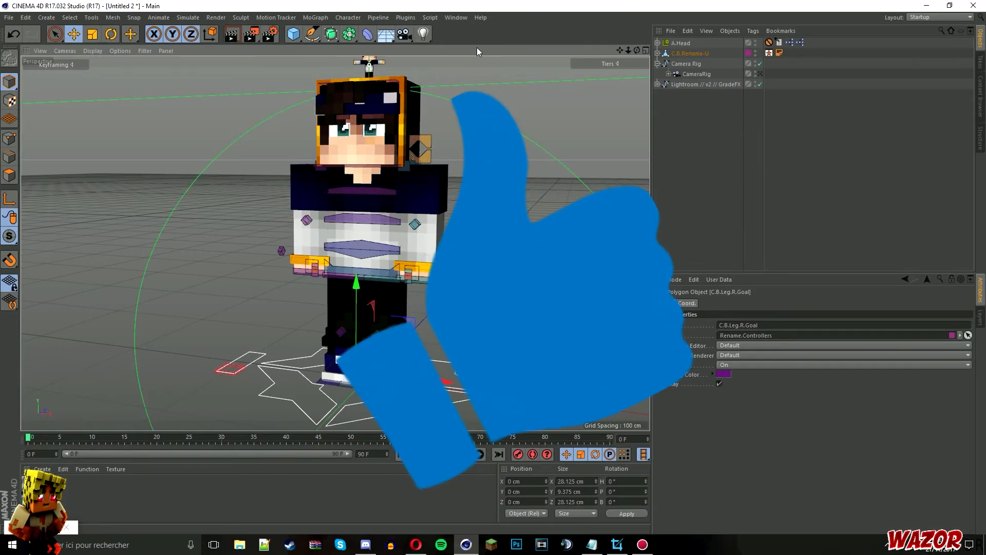
mouse_move(637, 50)
mouse_down()
mouse_move(683, 69)
mouse_move(724, 54)
mouse_move(722, 36)
mouse_move(626, 50)
mouse_move(544, 43)
mouse_move(616, 54)
mouse_move(634, 46)
mouse_up()
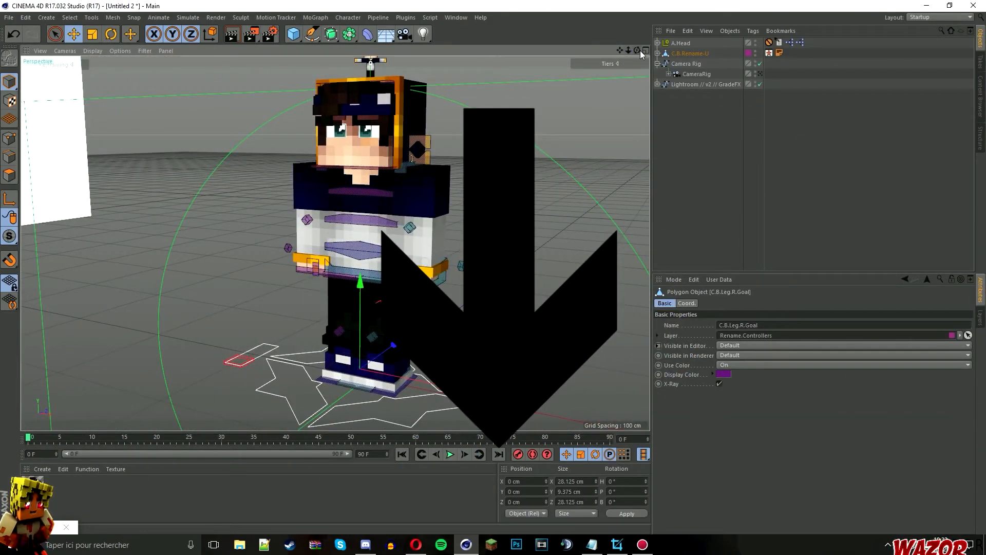
click(648, 547)
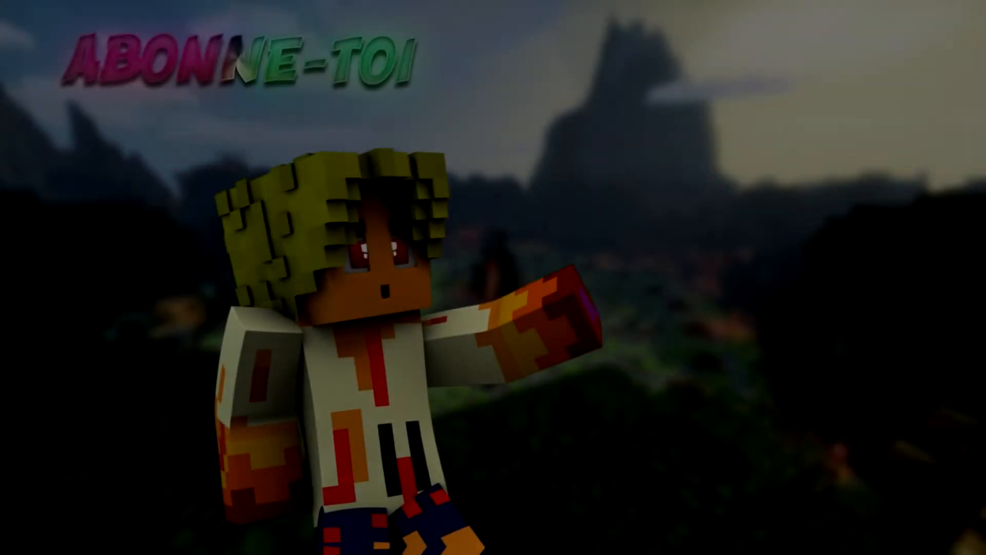